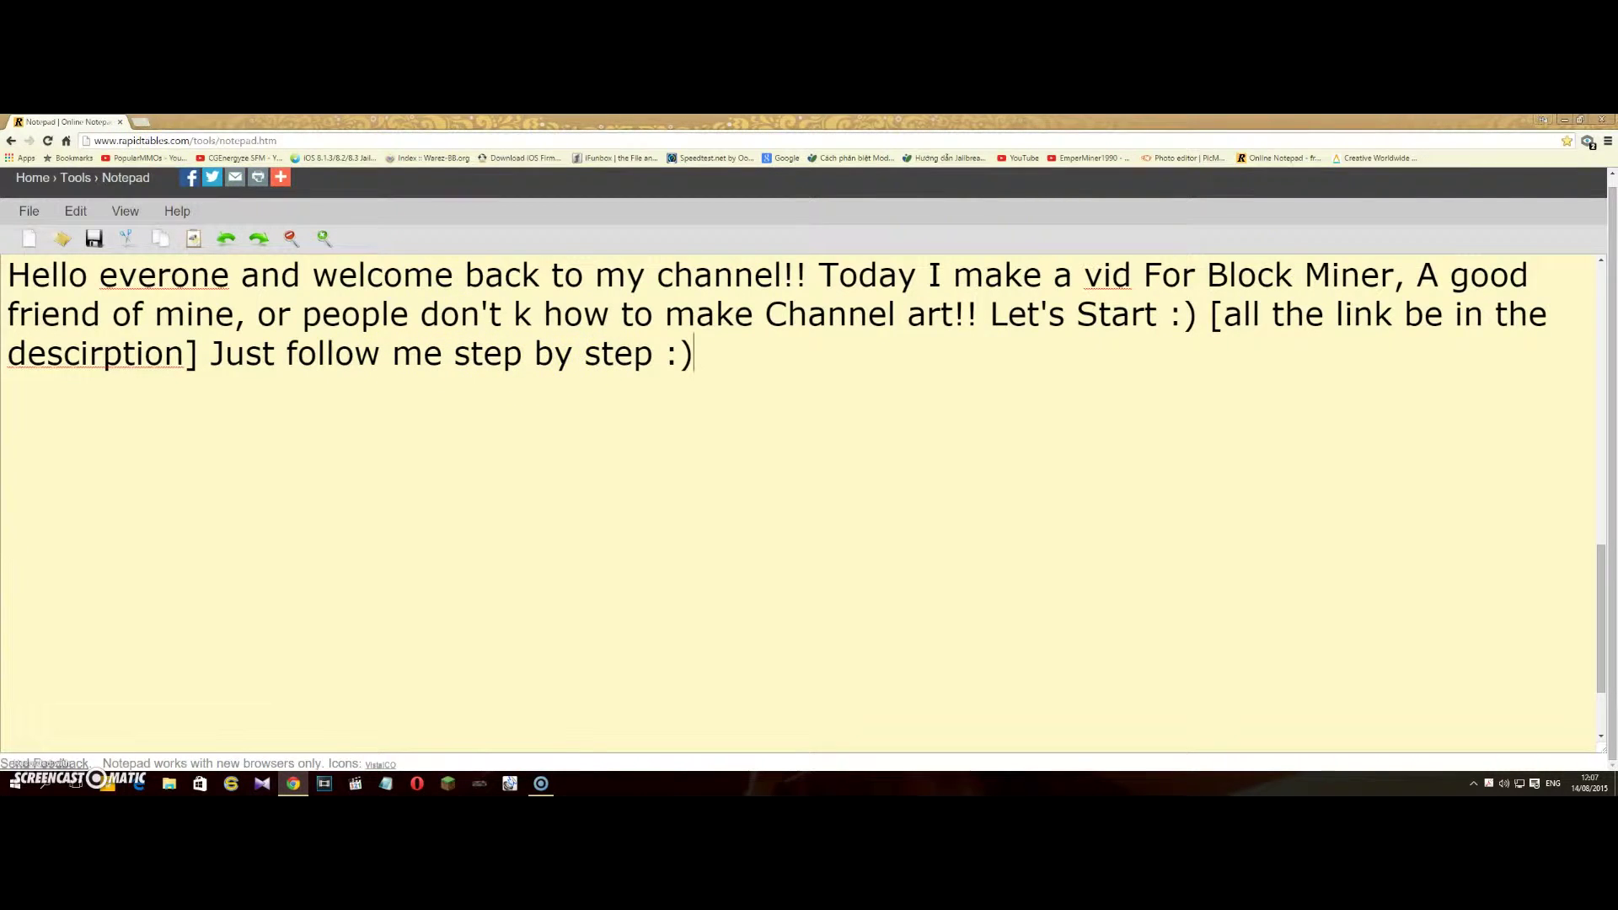
Google 'nova minecraft wallpaper' in a new tab and open the Nova Skin wallpaper generator result
key(ctrl+t)
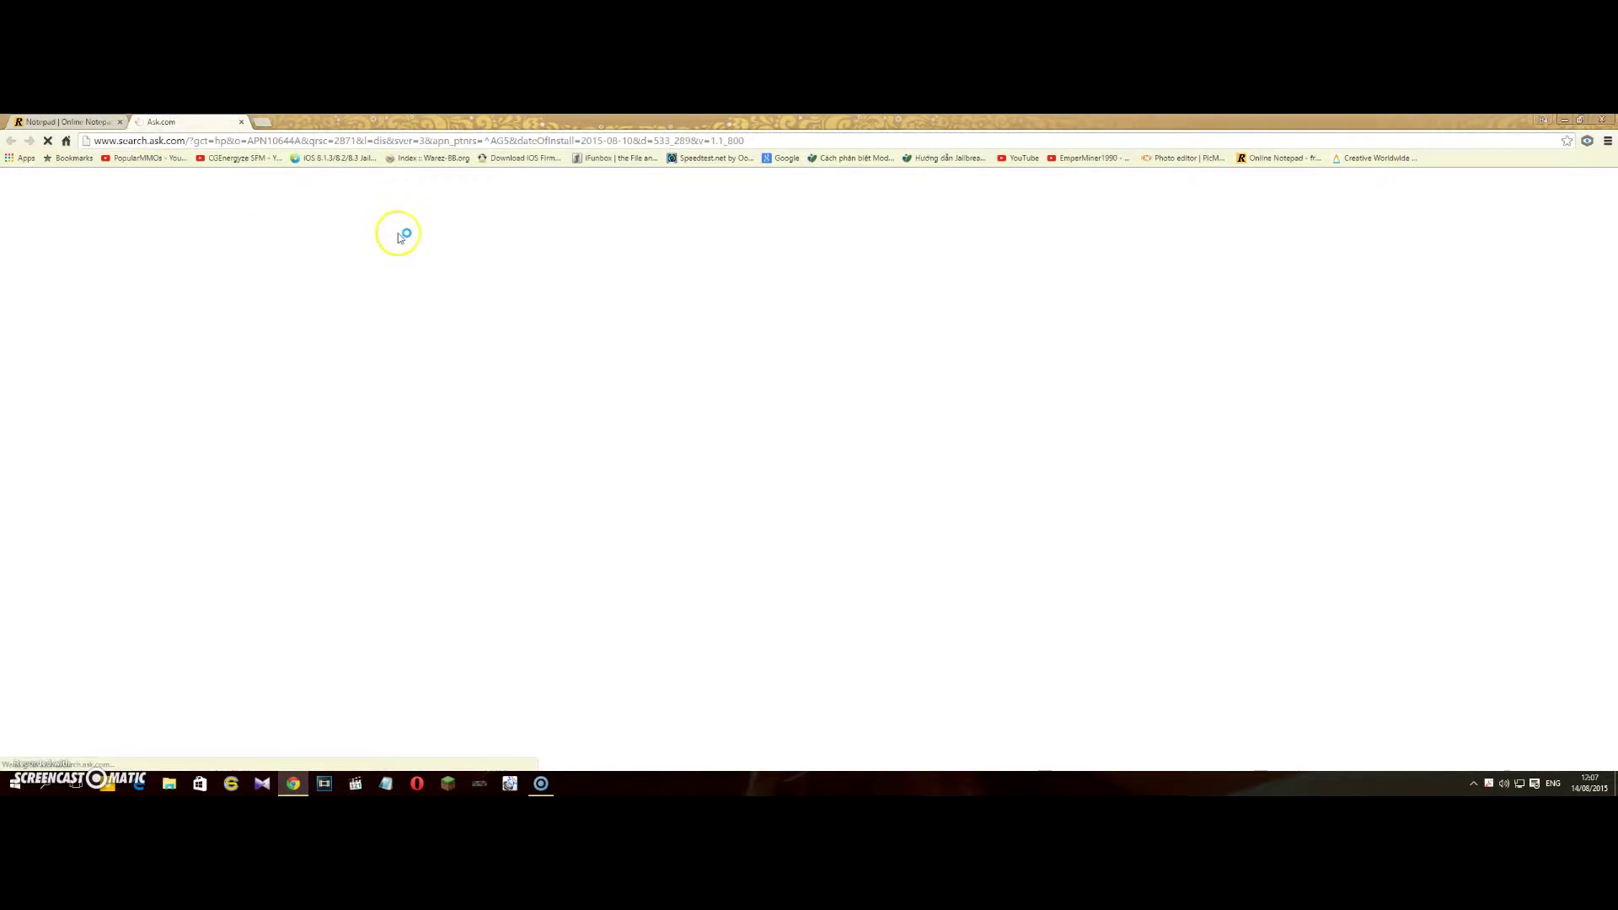
click(784, 158)
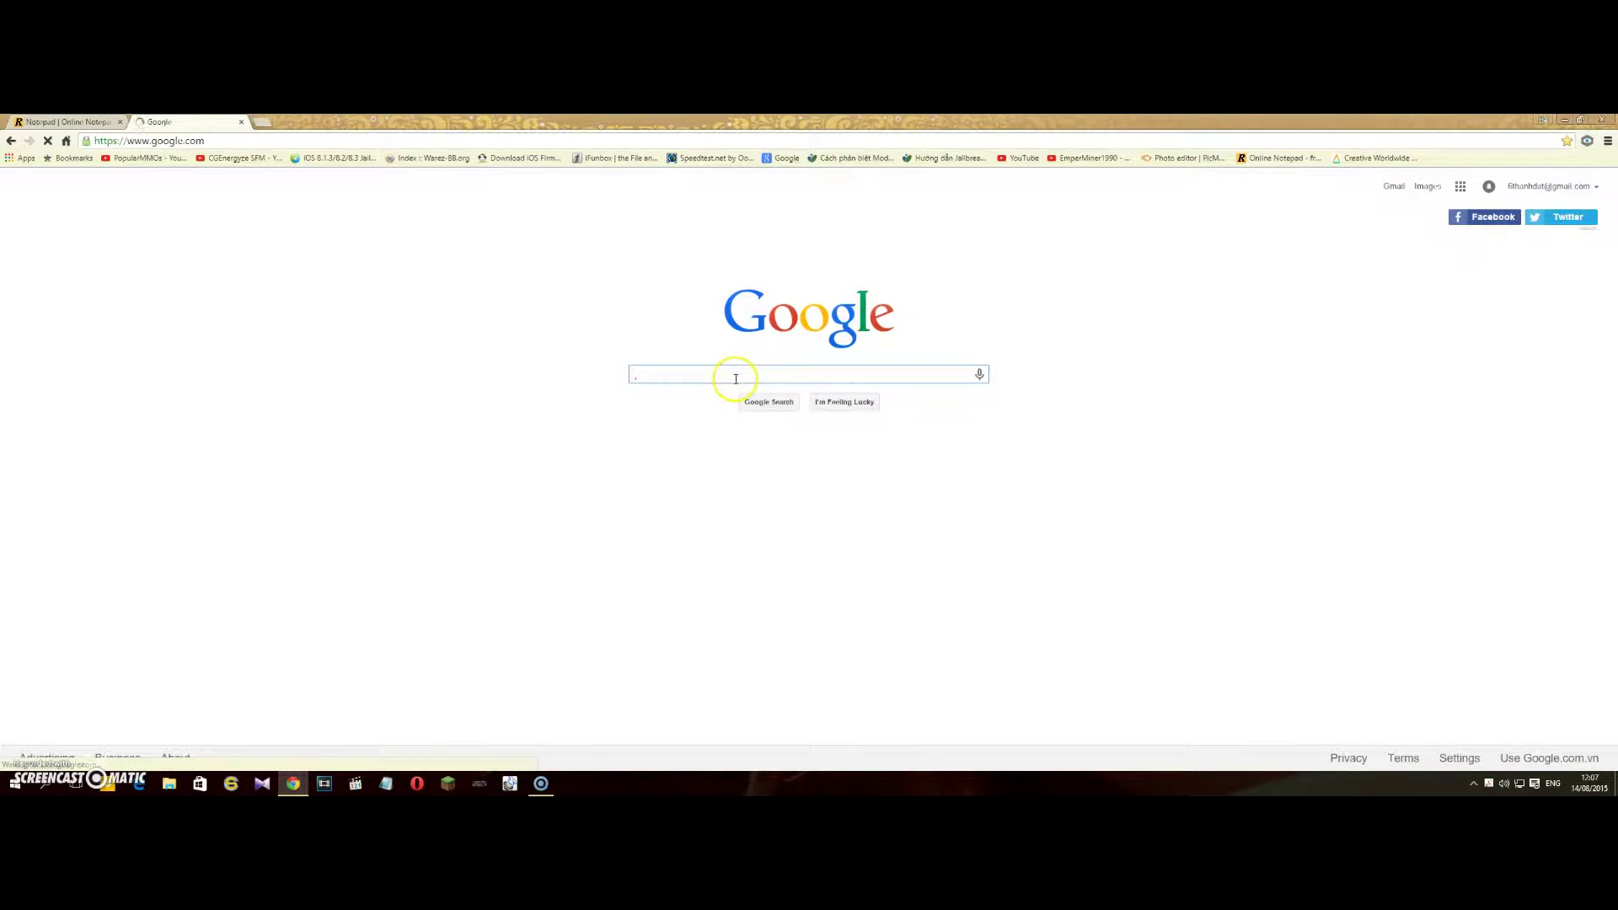
text(nova )
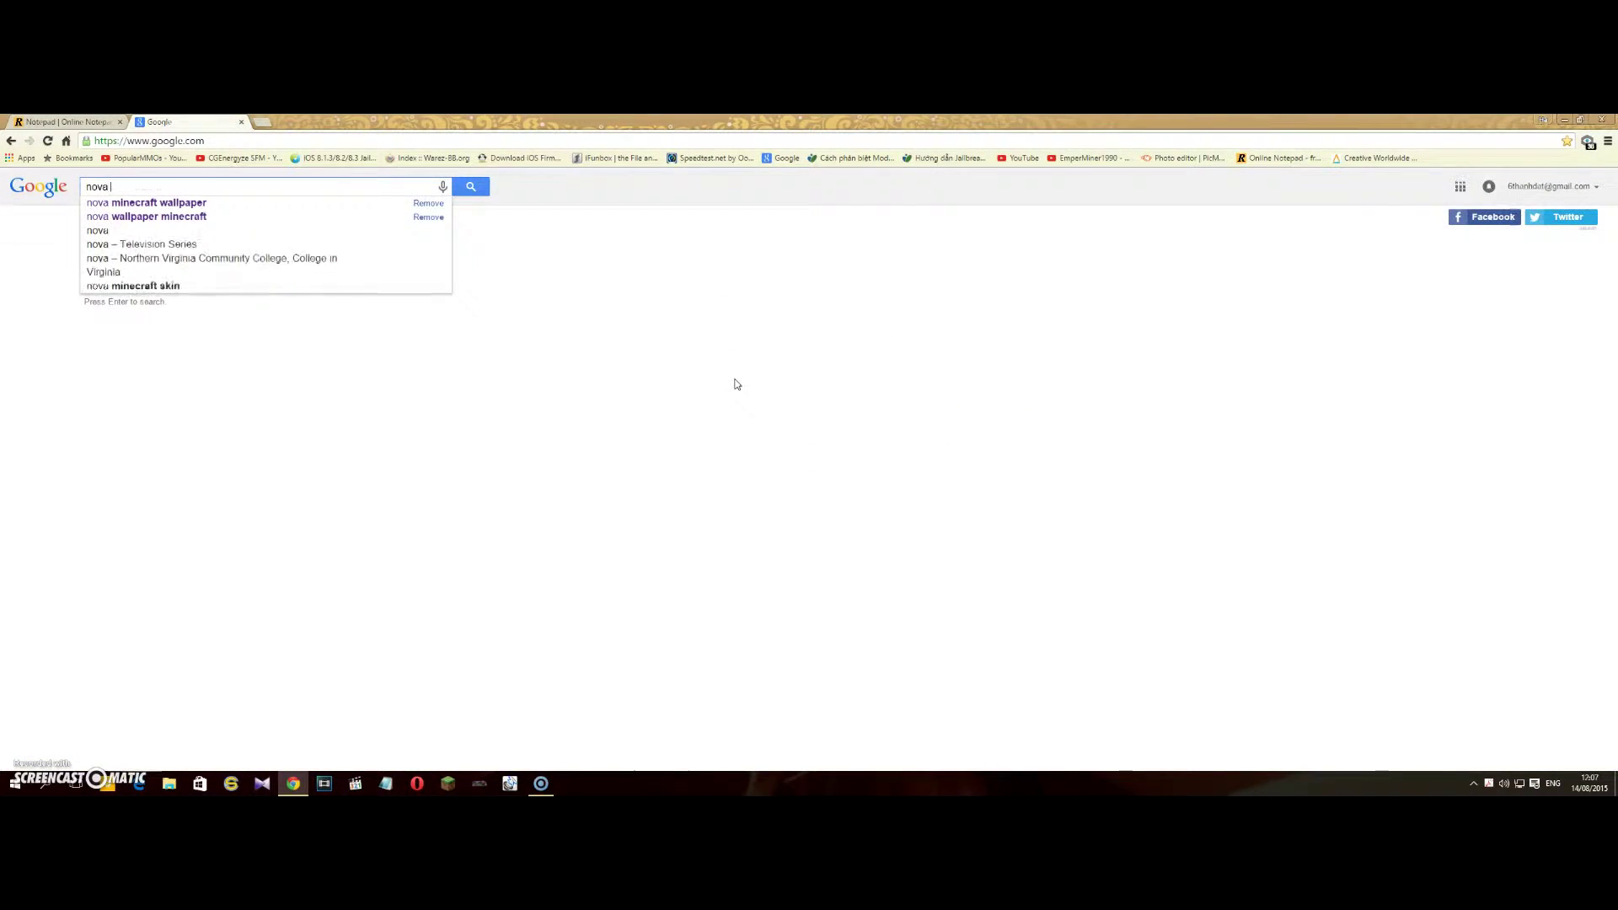
text(minecraft wallpape)
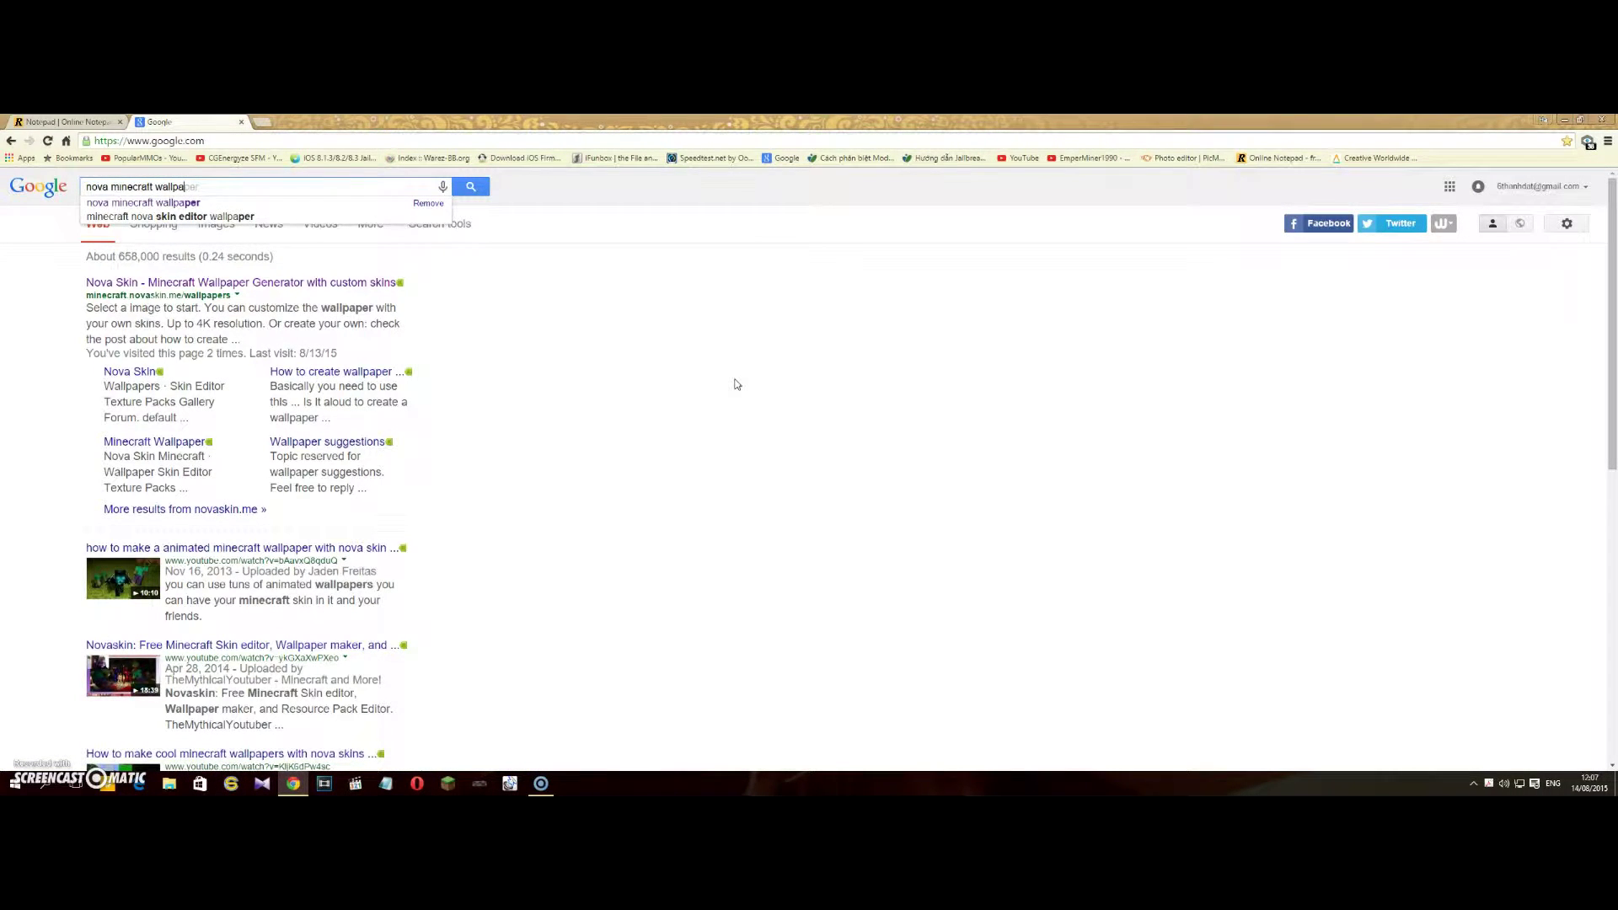
text(re)
key(BackSpace)
text(rr)
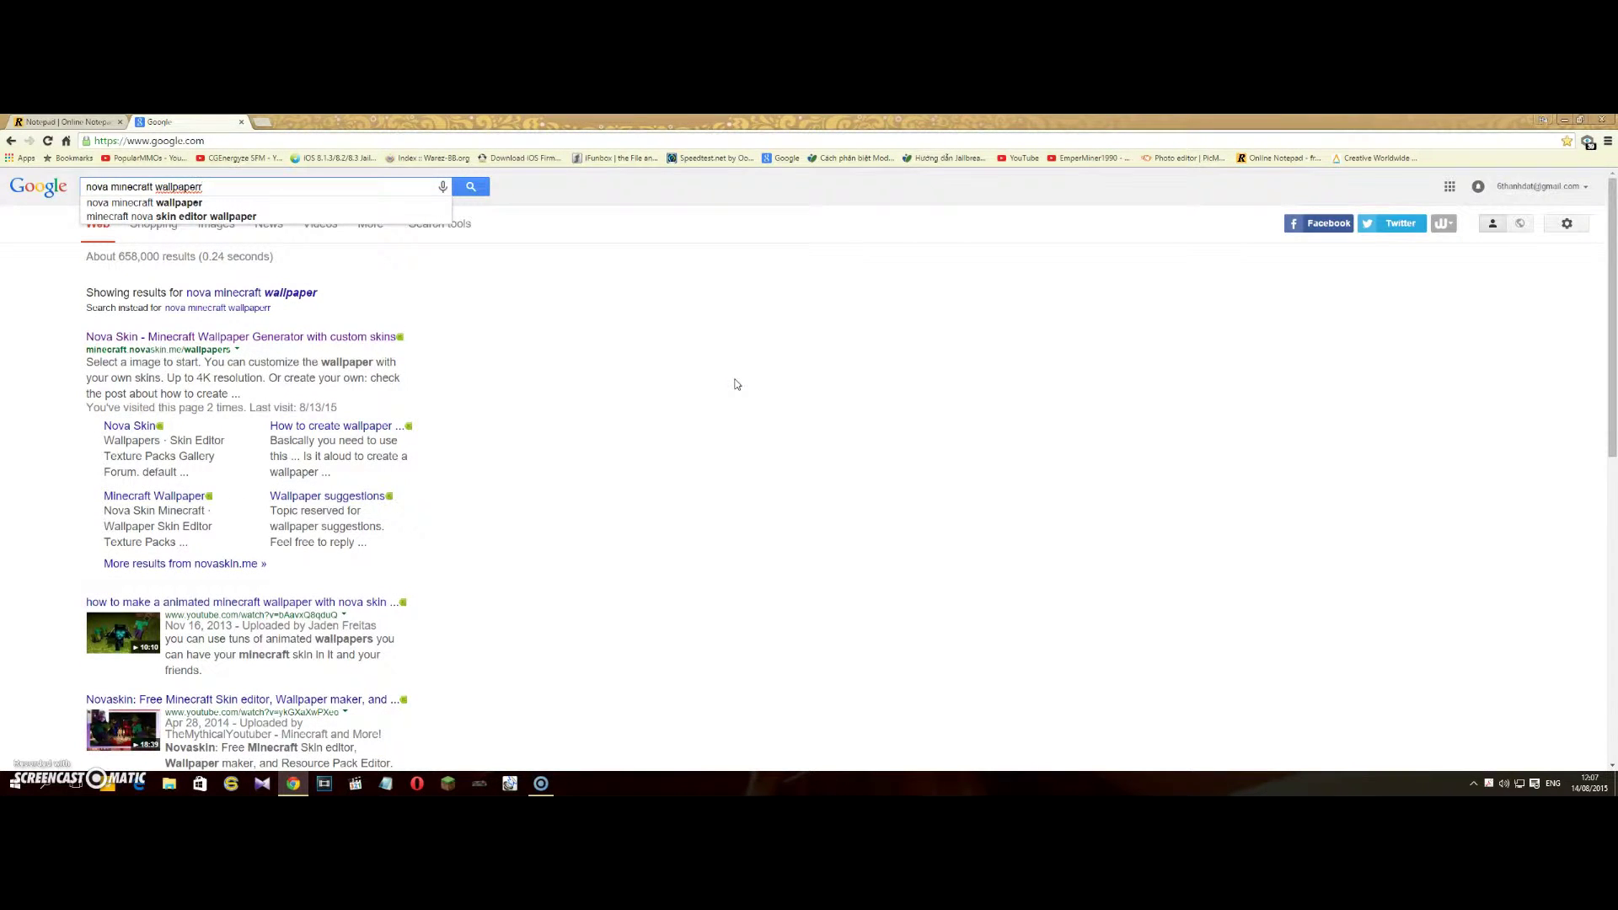
click(148, 203)
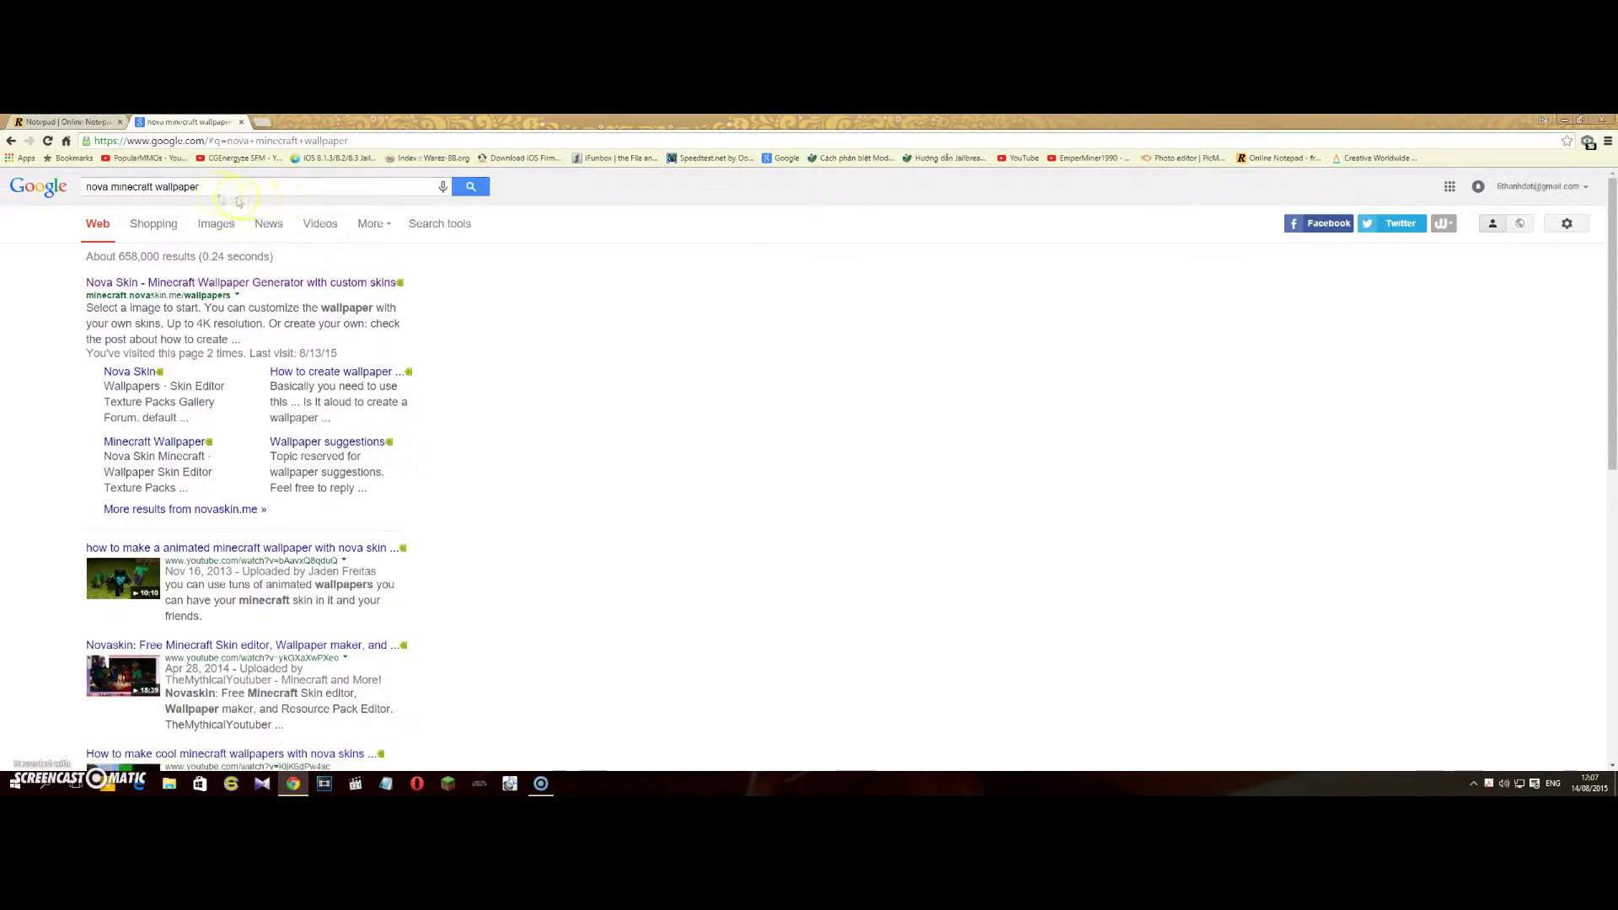
click(266, 479)
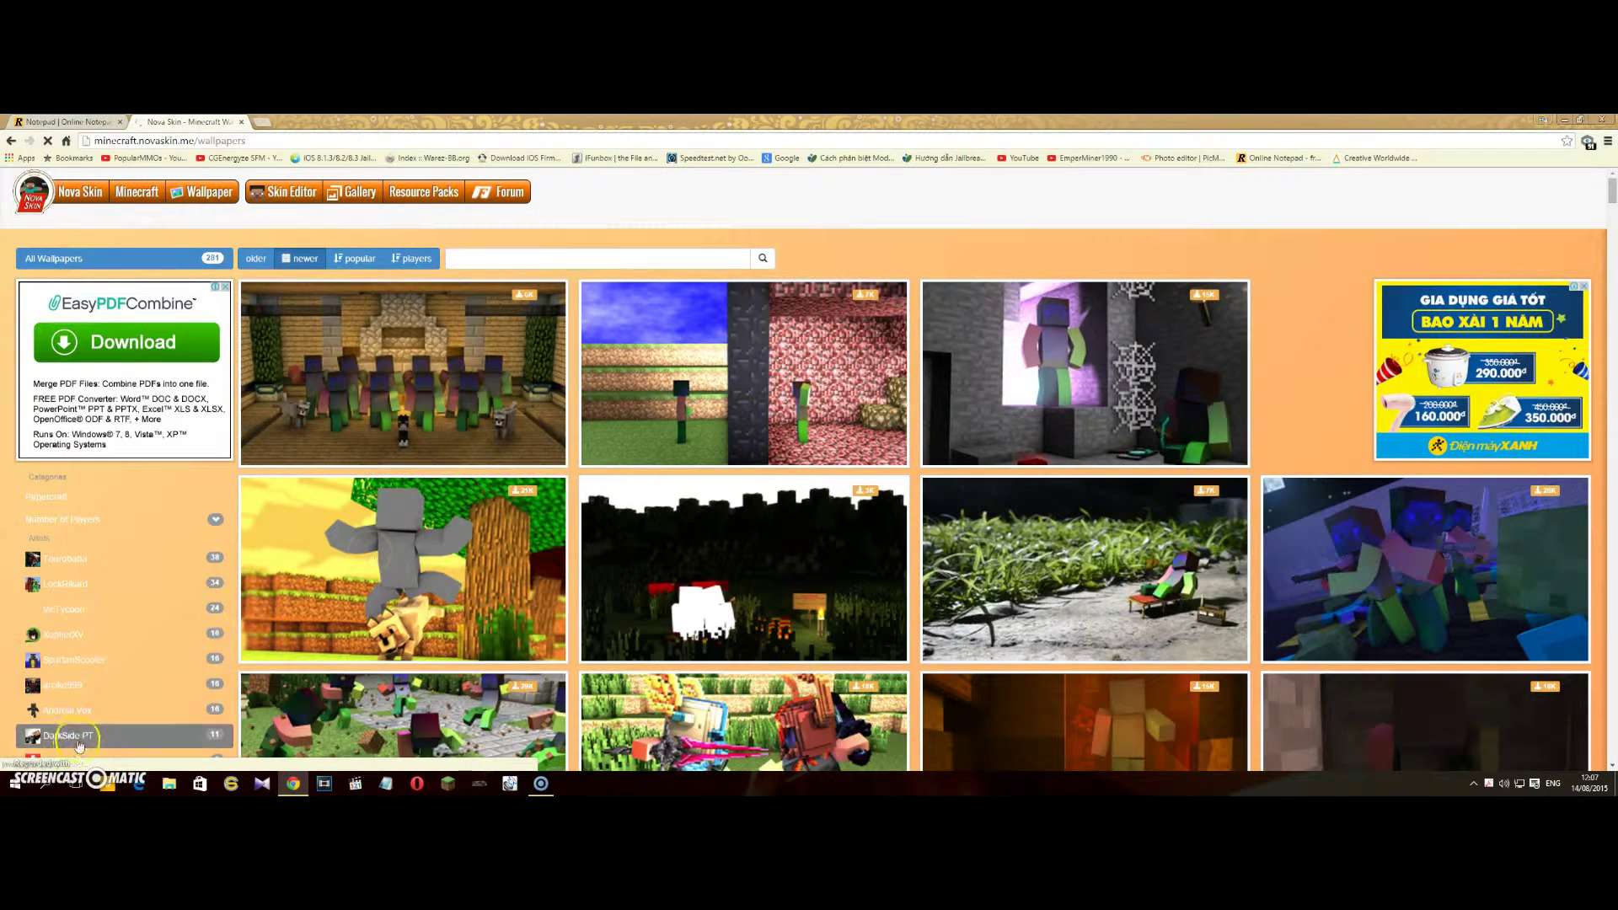
Glance at the notepad, then scroll the Nova Skin gallery down and open the Wither wallpaper
key(ctrl+Tab)
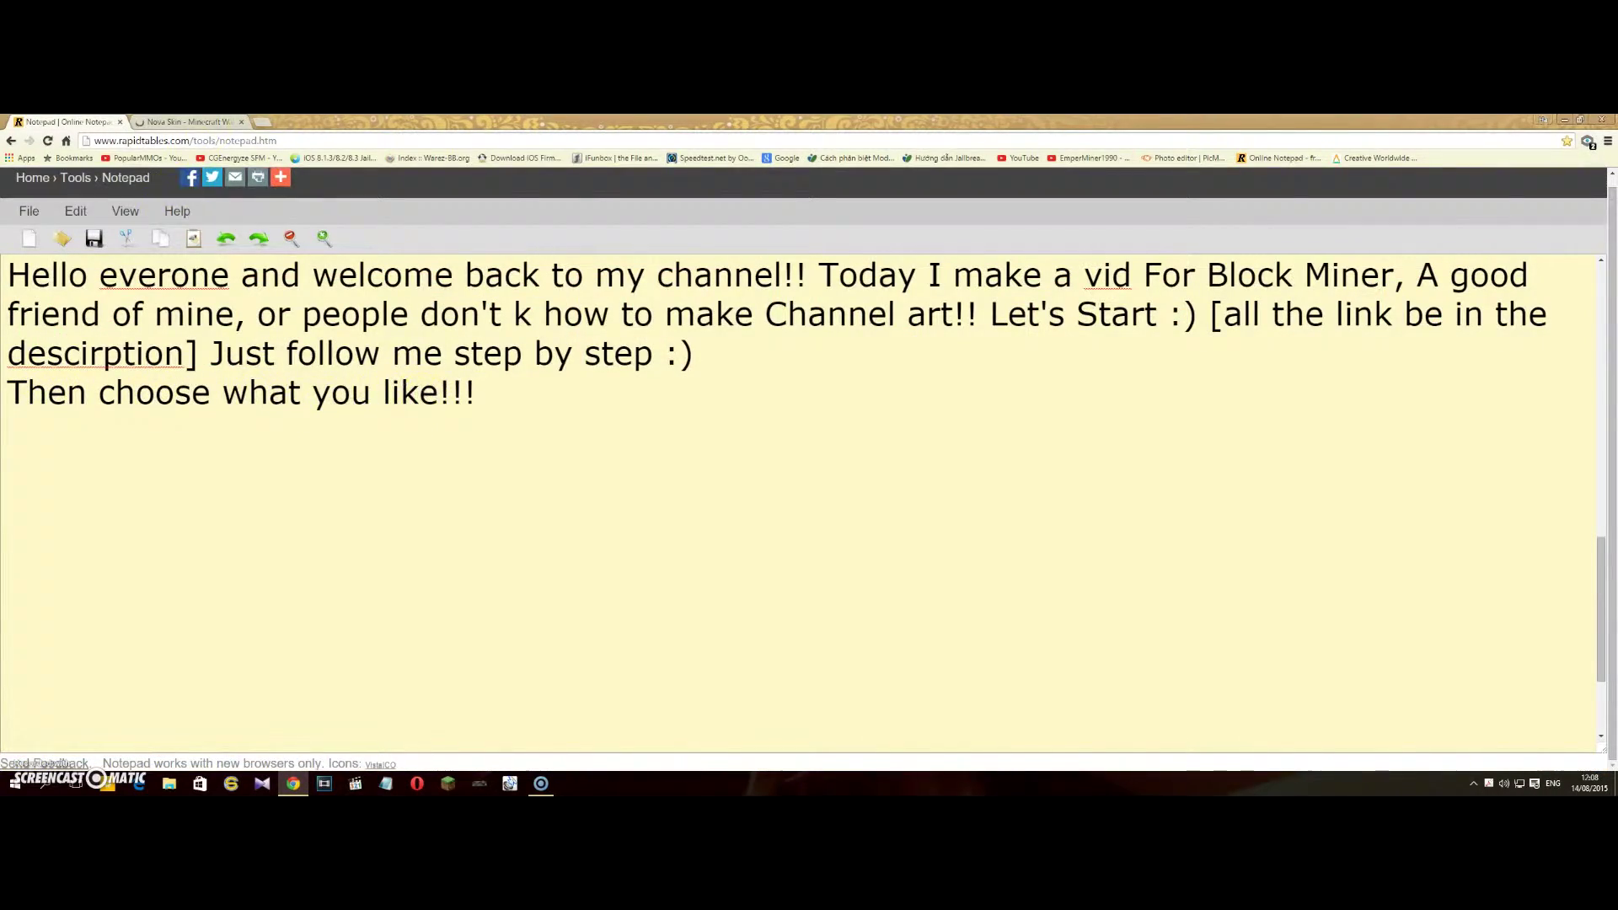
key(ctrl+Tab)
scroll(833, 483, down, 8)
scroll(830, 478, down, 5)
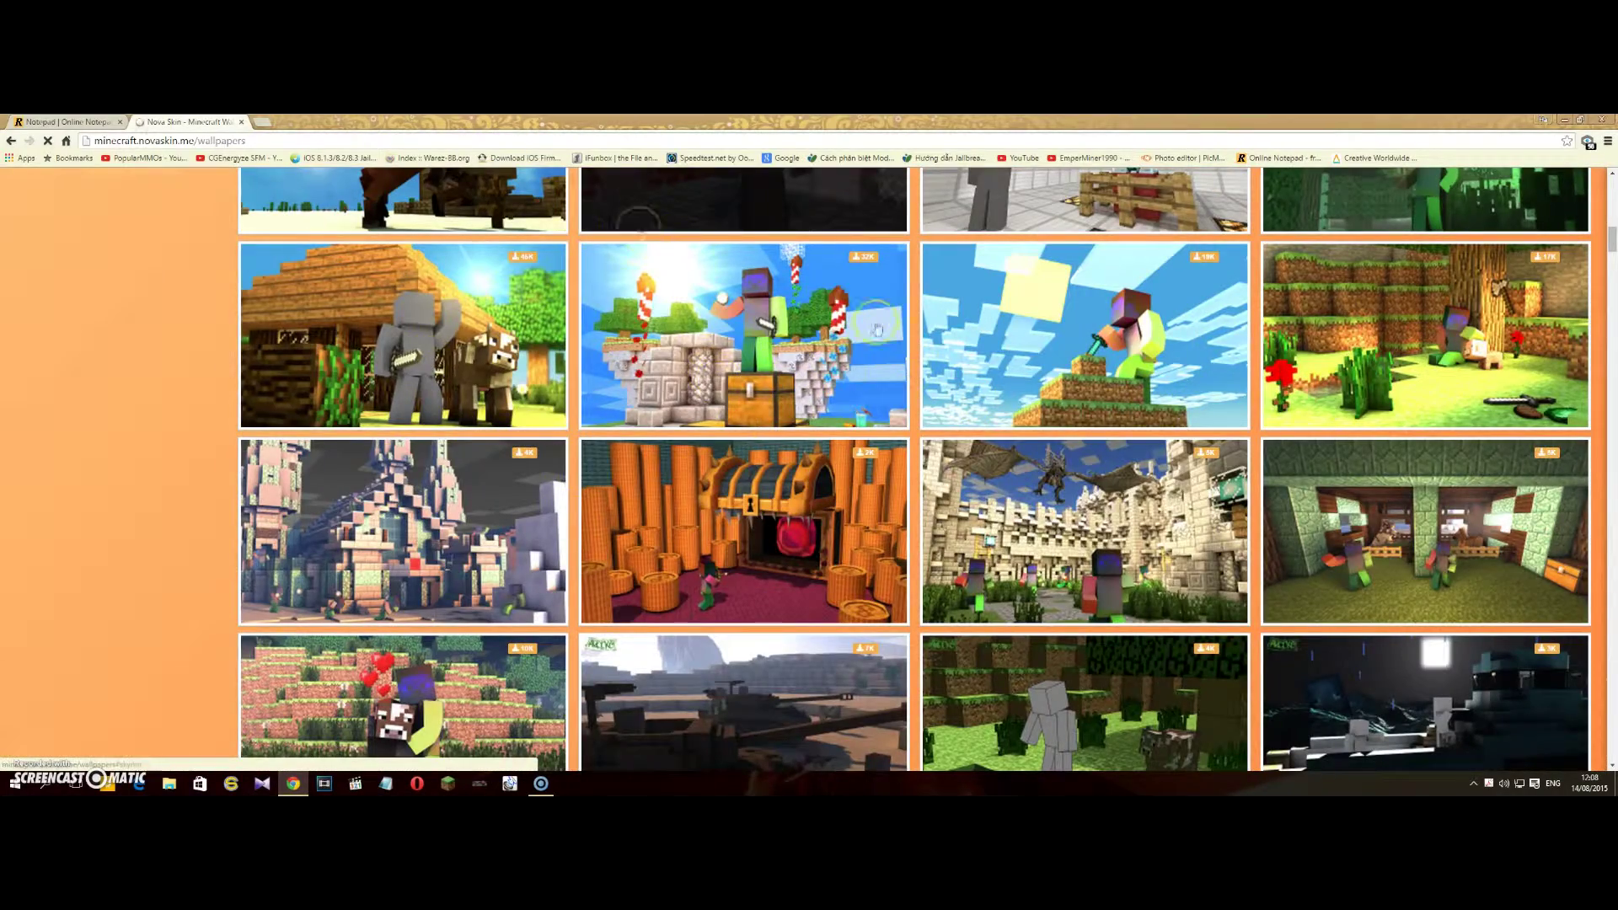
scroll(876, 329, down, 3)
scroll(851, 506, down, 3)
scroll(841, 567, down, 3)
scroll(838, 571, down, 2)
scroll(839, 571, down, 3)
scroll(832, 568, down, 3)
scroll(832, 568, down, 3)
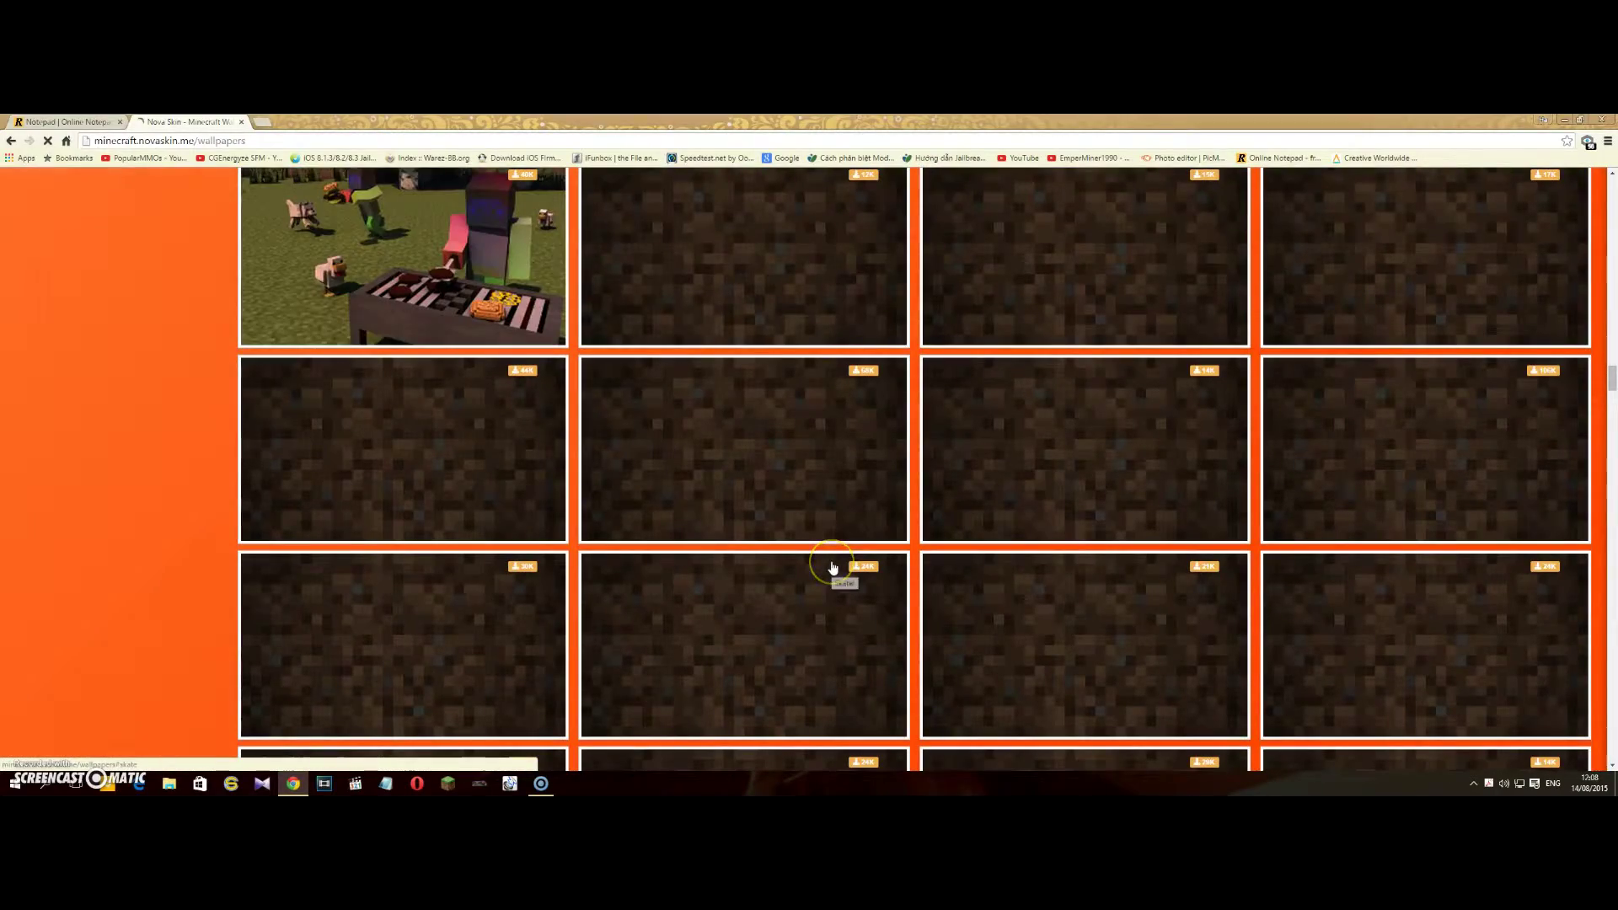
scroll(771, 565, down, 3)
scroll(761, 566, down, 2)
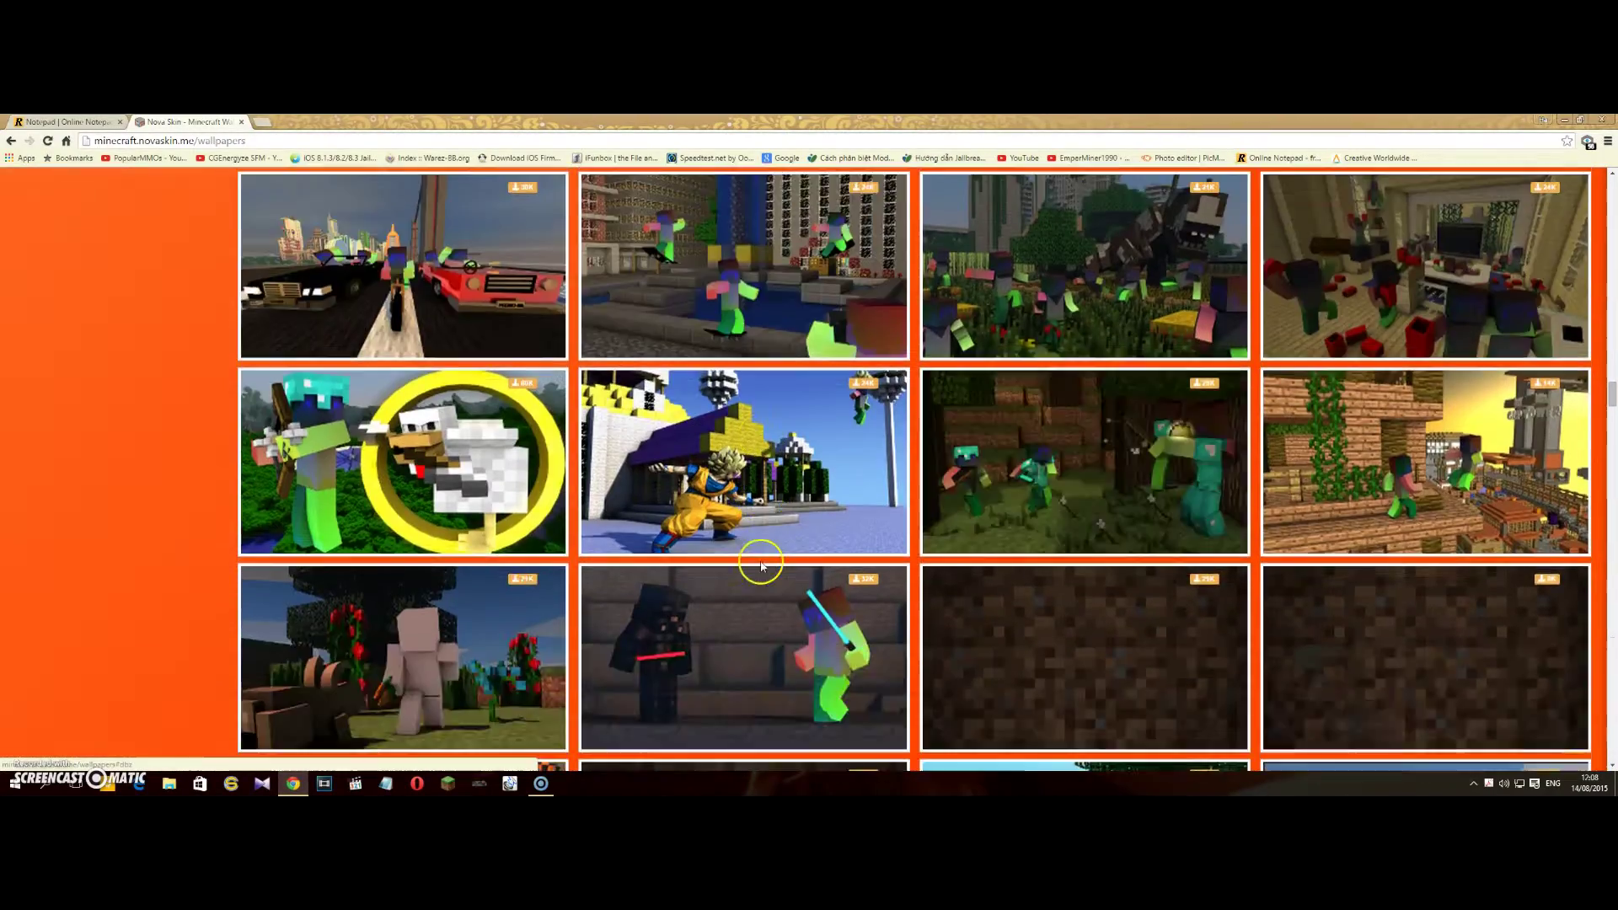
scroll(761, 566, down, 3)
scroll(761, 566, down, 2)
scroll(761, 566, down, 2)
scroll(761, 566, down, 3)
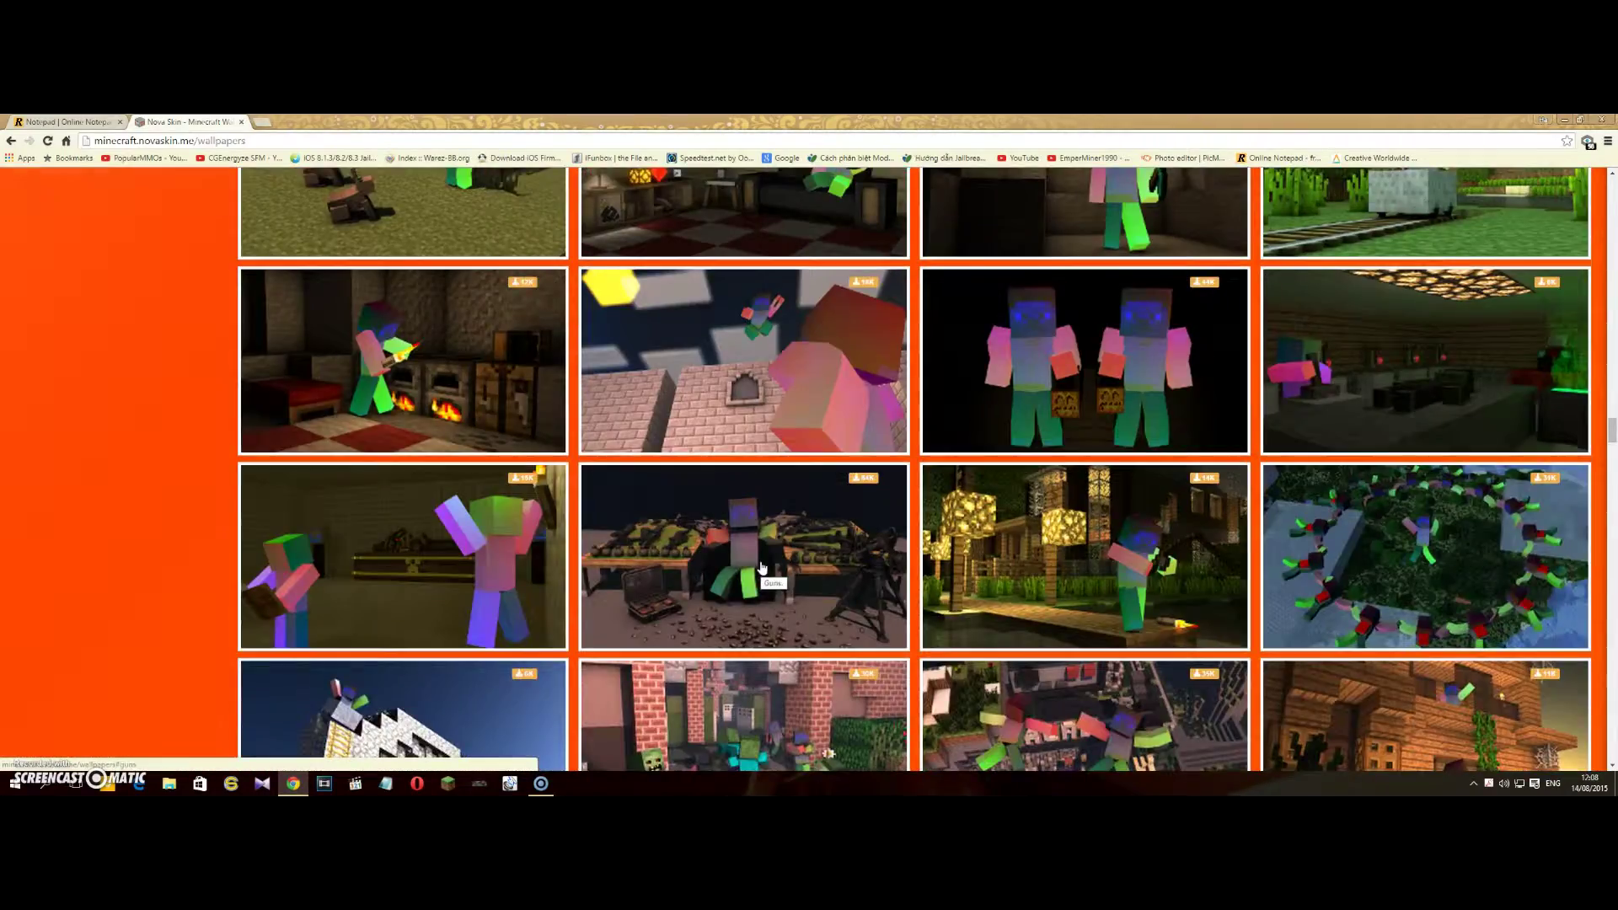
scroll(801, 560, down, 2)
scroll(808, 563, down, 2)
scroll(835, 561, down, 5)
scroll(876, 560, down, 3)
scroll(918, 558, down, 3)
scroll(917, 558, down, 3)
scroll(918, 561, down, 4)
scroll(917, 567, down, 4)
scroll(916, 575, down, 1)
scroll(916, 575, down, 2)
scroll(914, 572, down, 4)
scroll(914, 570, down, 3)
scroll(913, 569, down, 3)
scroll(913, 570, down, 2)
scroll(913, 569, down, 2)
scroll(913, 569, down, 2)
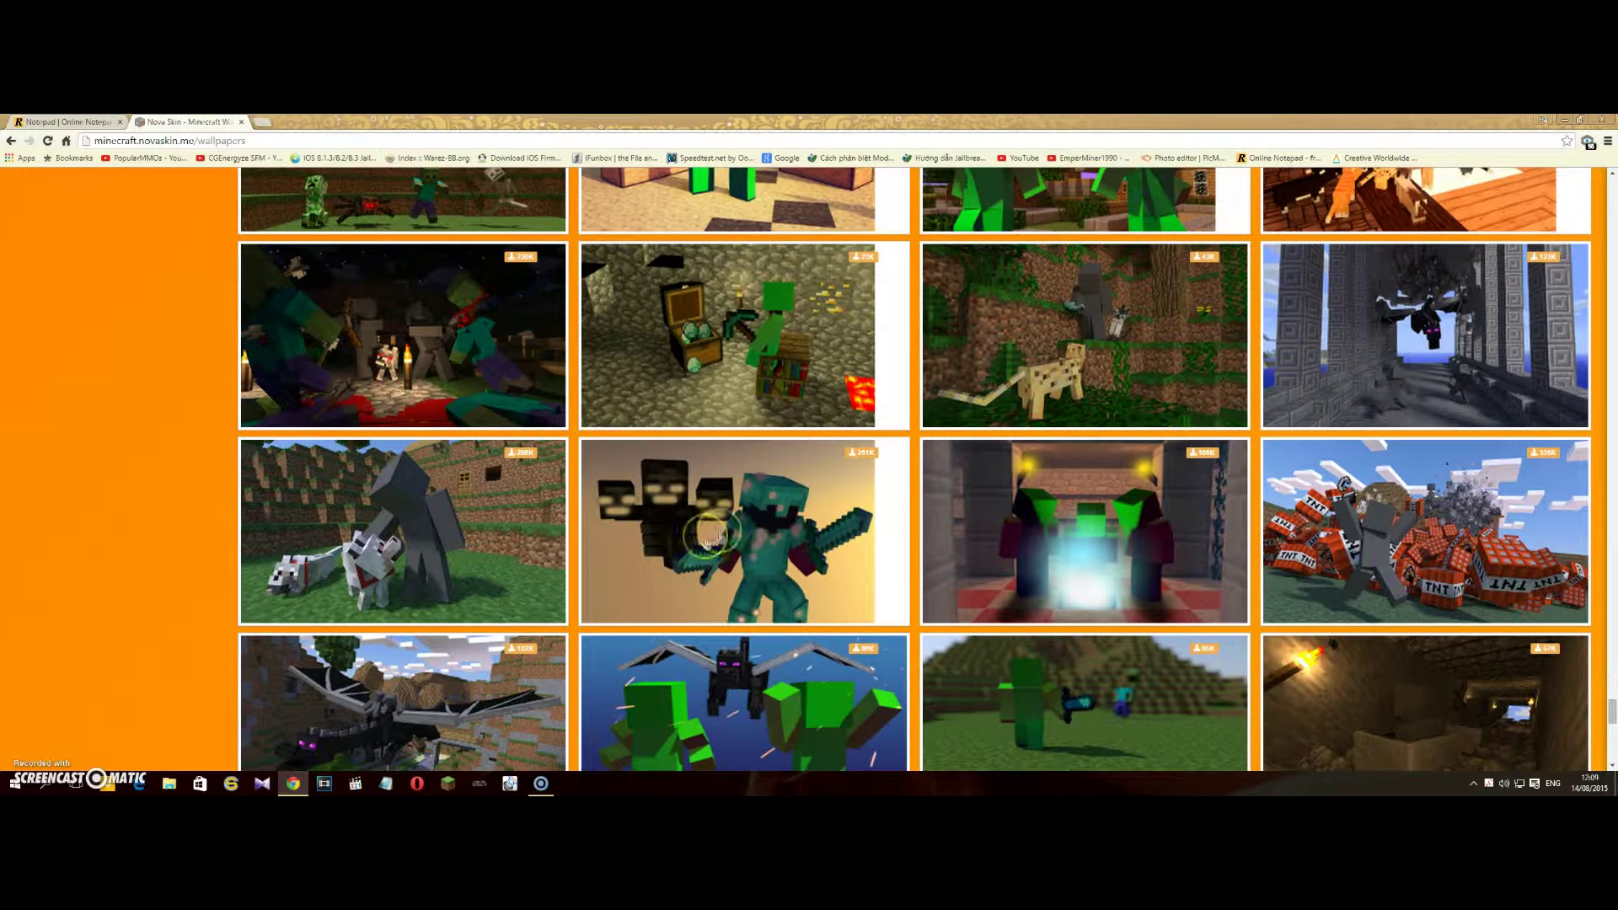
click(710, 534)
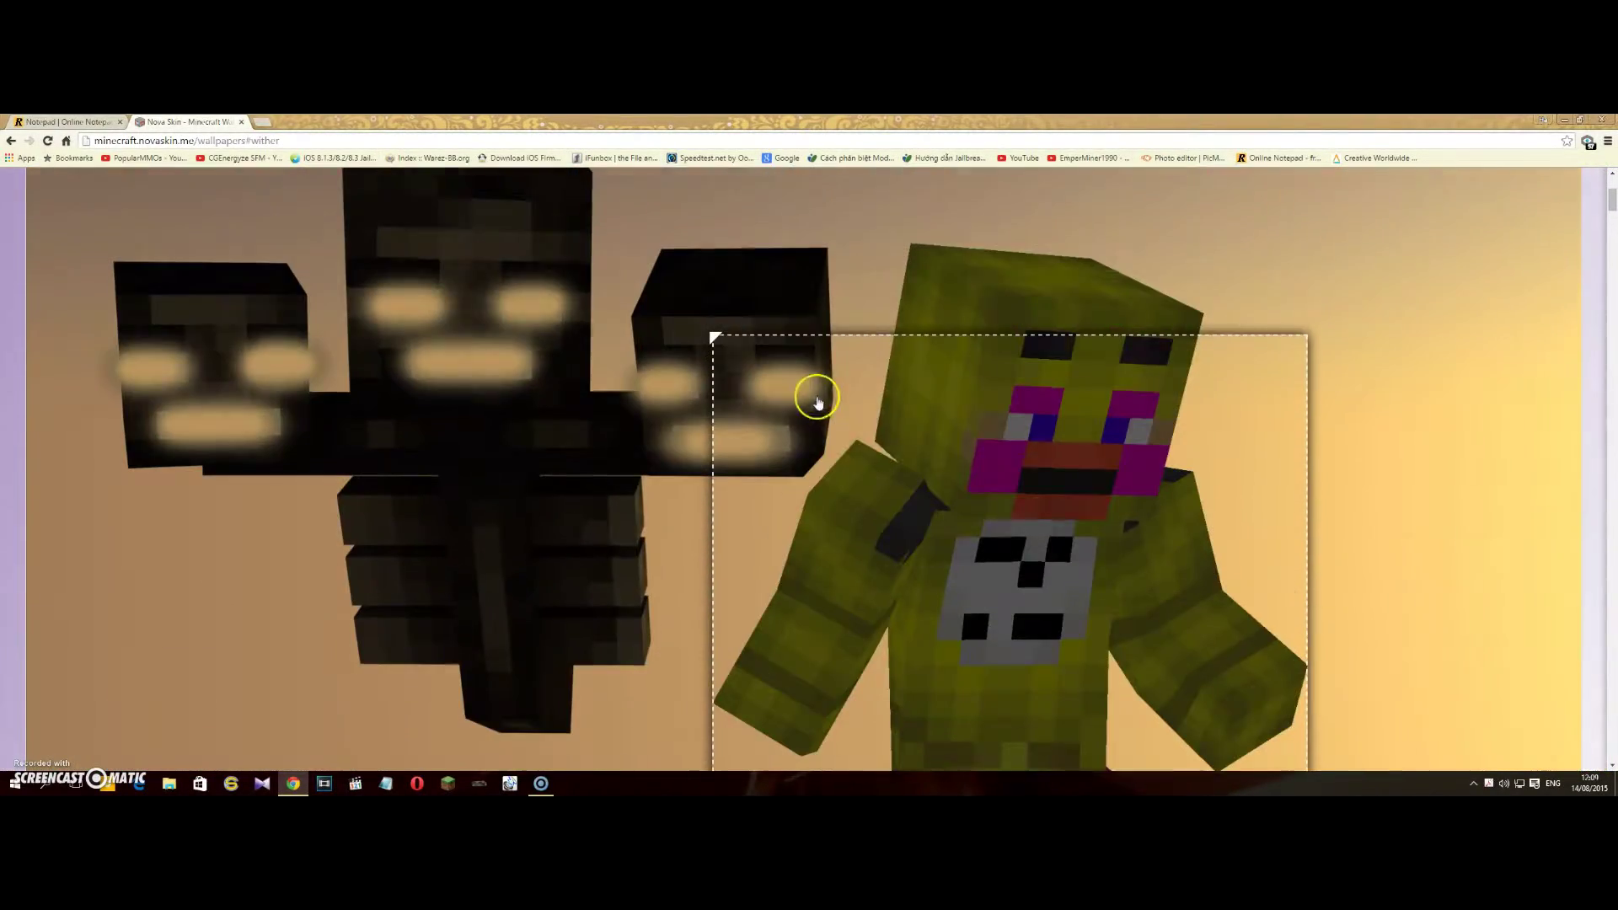
Put diamond armor on the wallpaper character and apply the pink-haired skin
scroll(248, 462, up, 3)
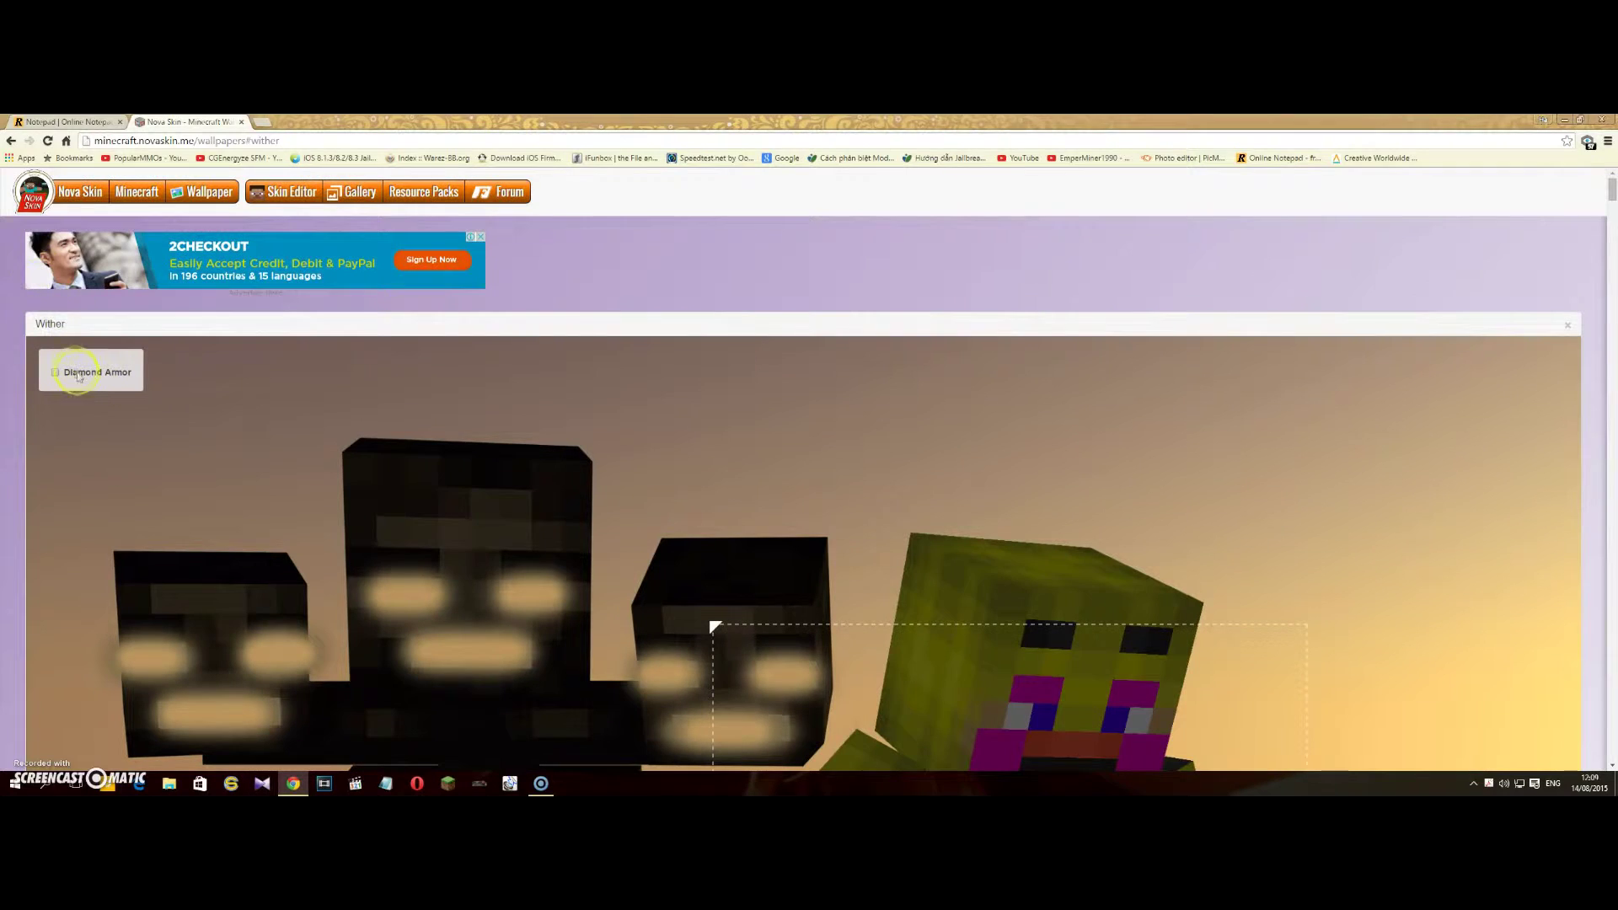
click(55, 374)
scroll(441, 448, down, 5)
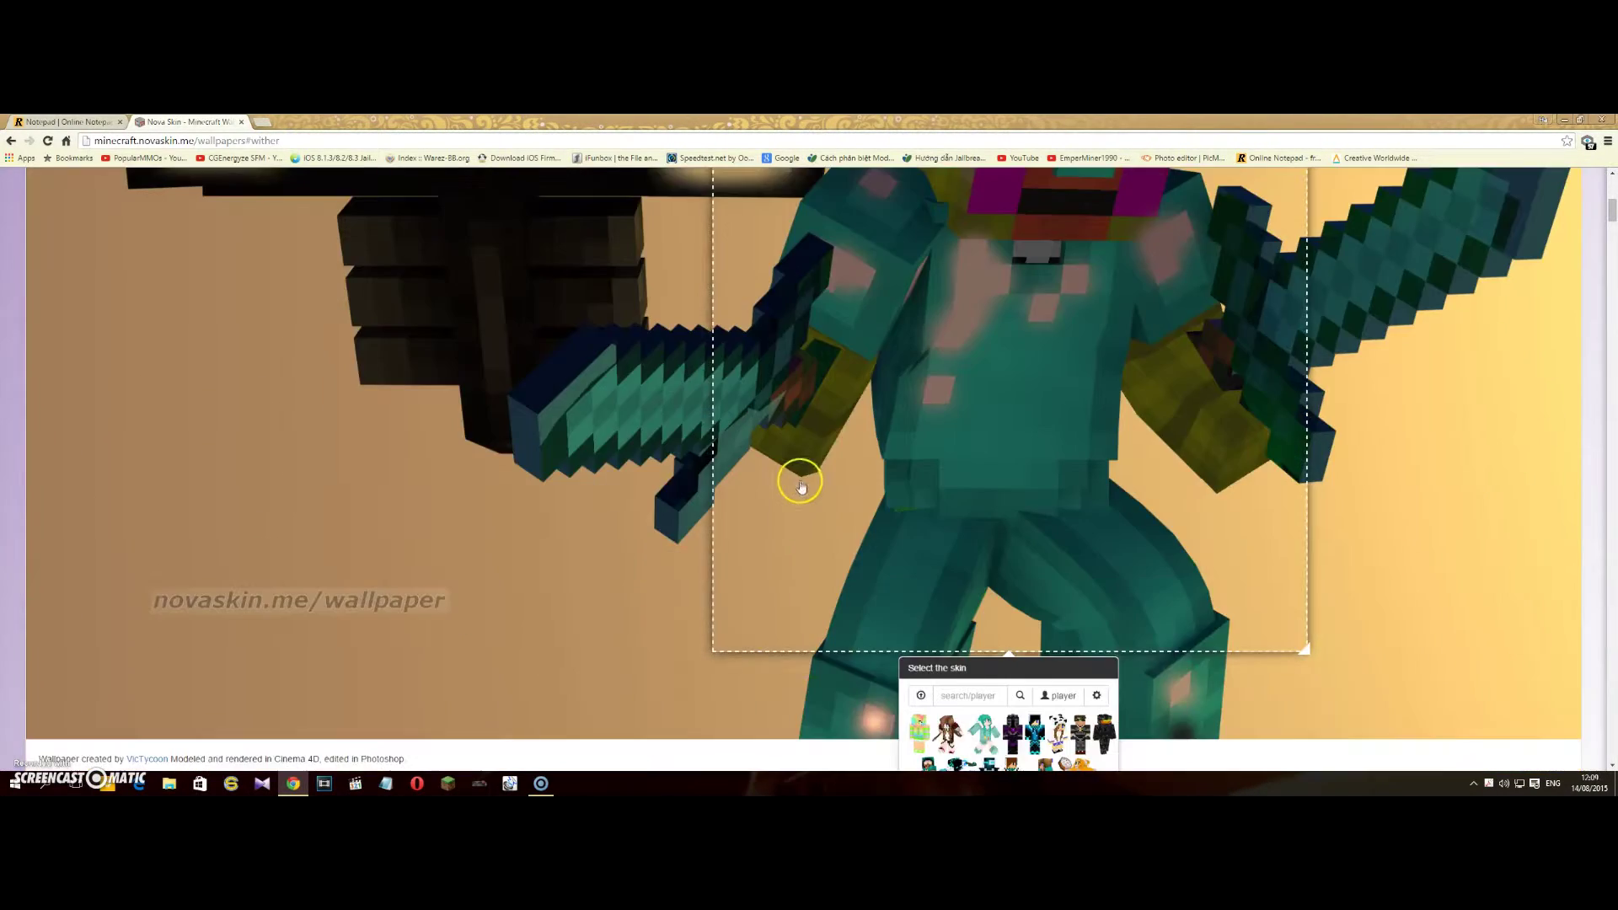
scroll(801, 473, down, 3)
click(1071, 565)
Try loading a skin file from the computer, then close the file picker
scroll(1029, 433, up, 4)
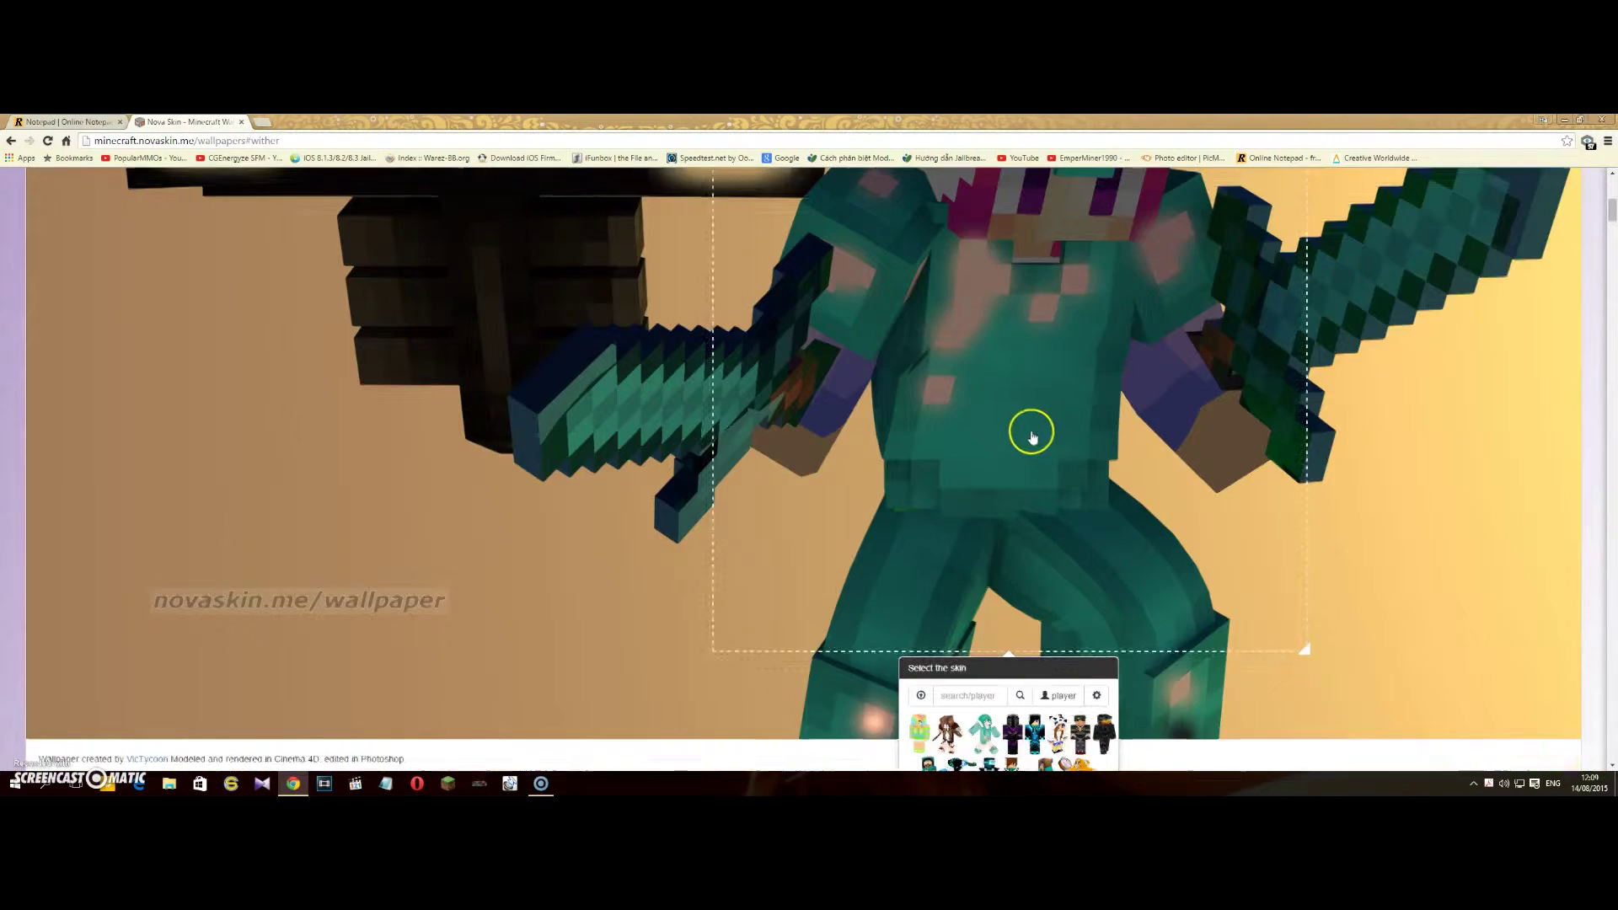
scroll(1005, 459, down, 2)
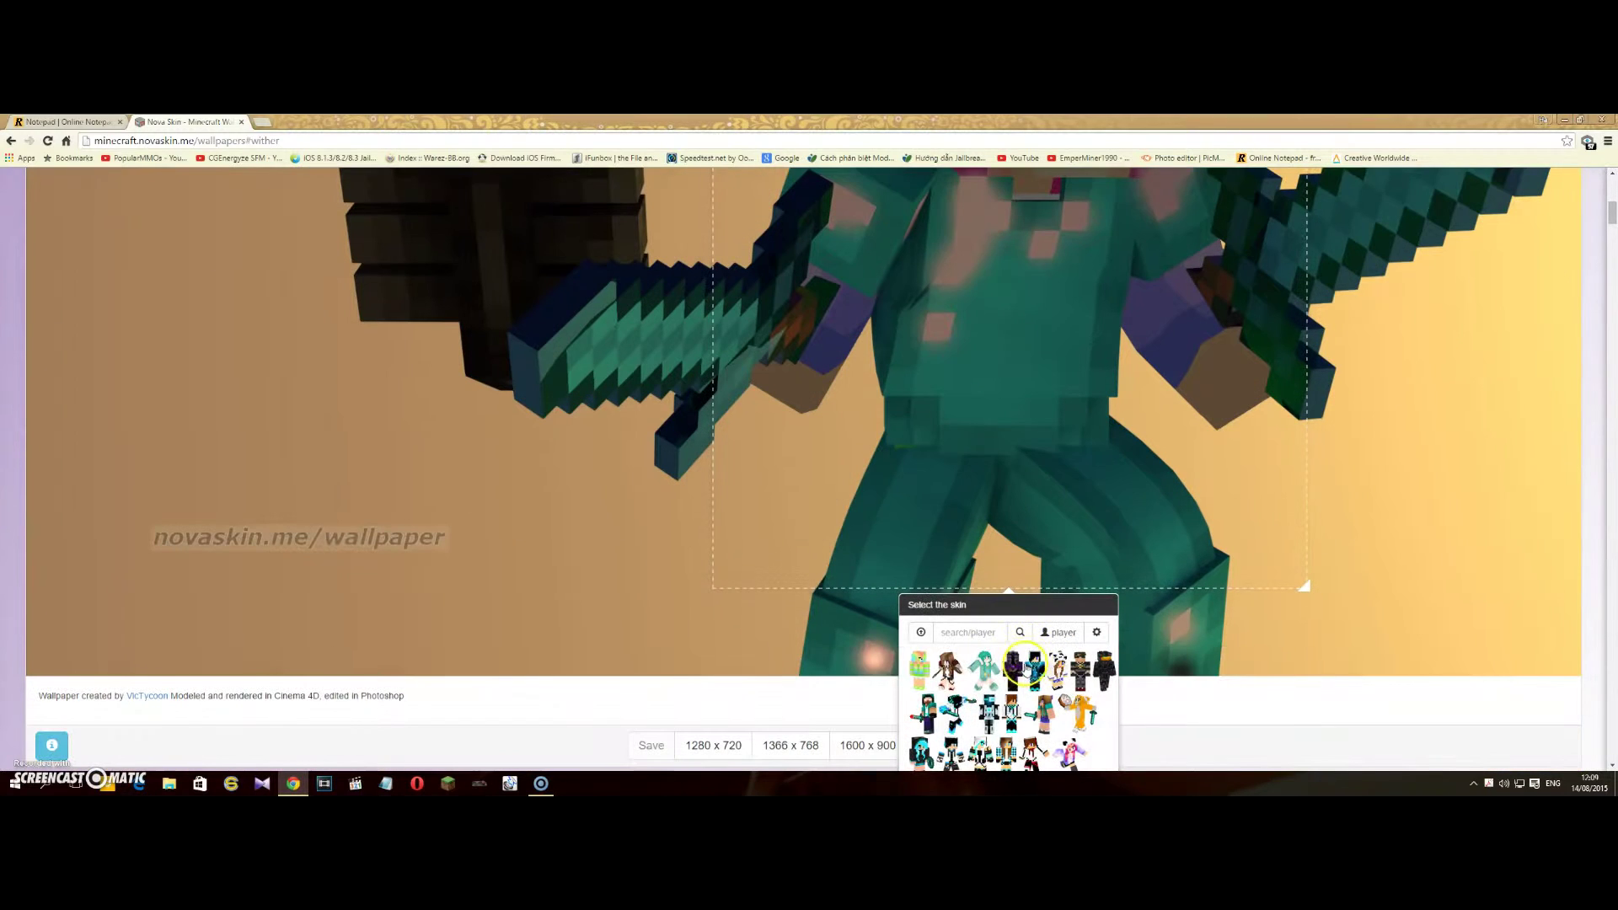
click(922, 633)
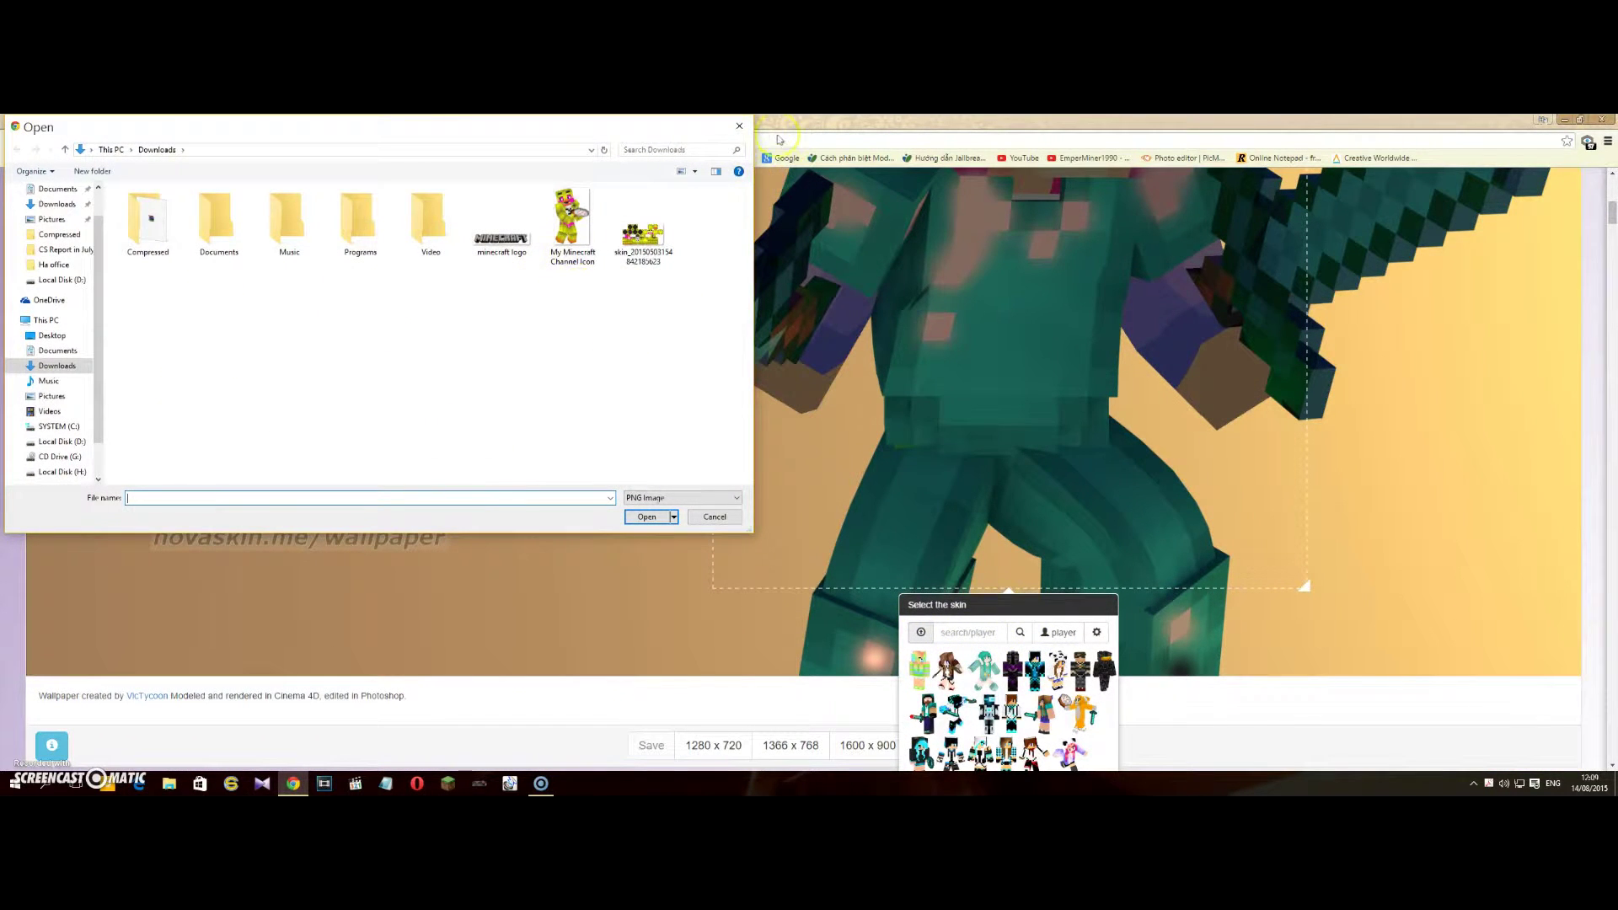
click(737, 126)
Reopen the character's skin picker and start a skin image upload
scroll(742, 354, up, 2)
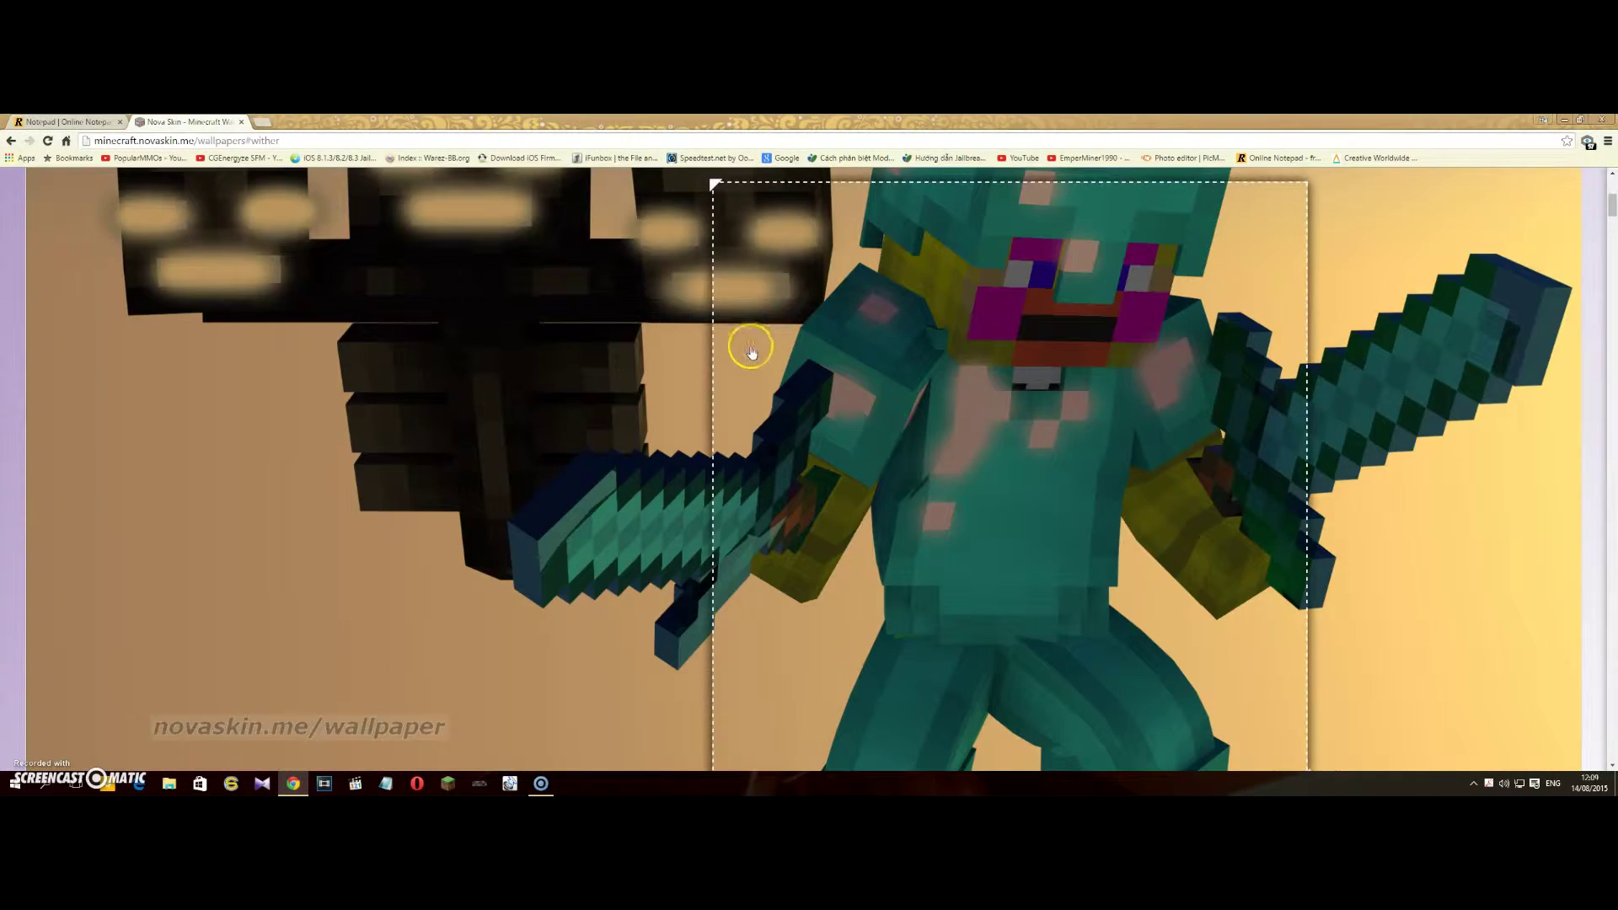
scroll(1101, 362, down, 5)
click(1004, 282)
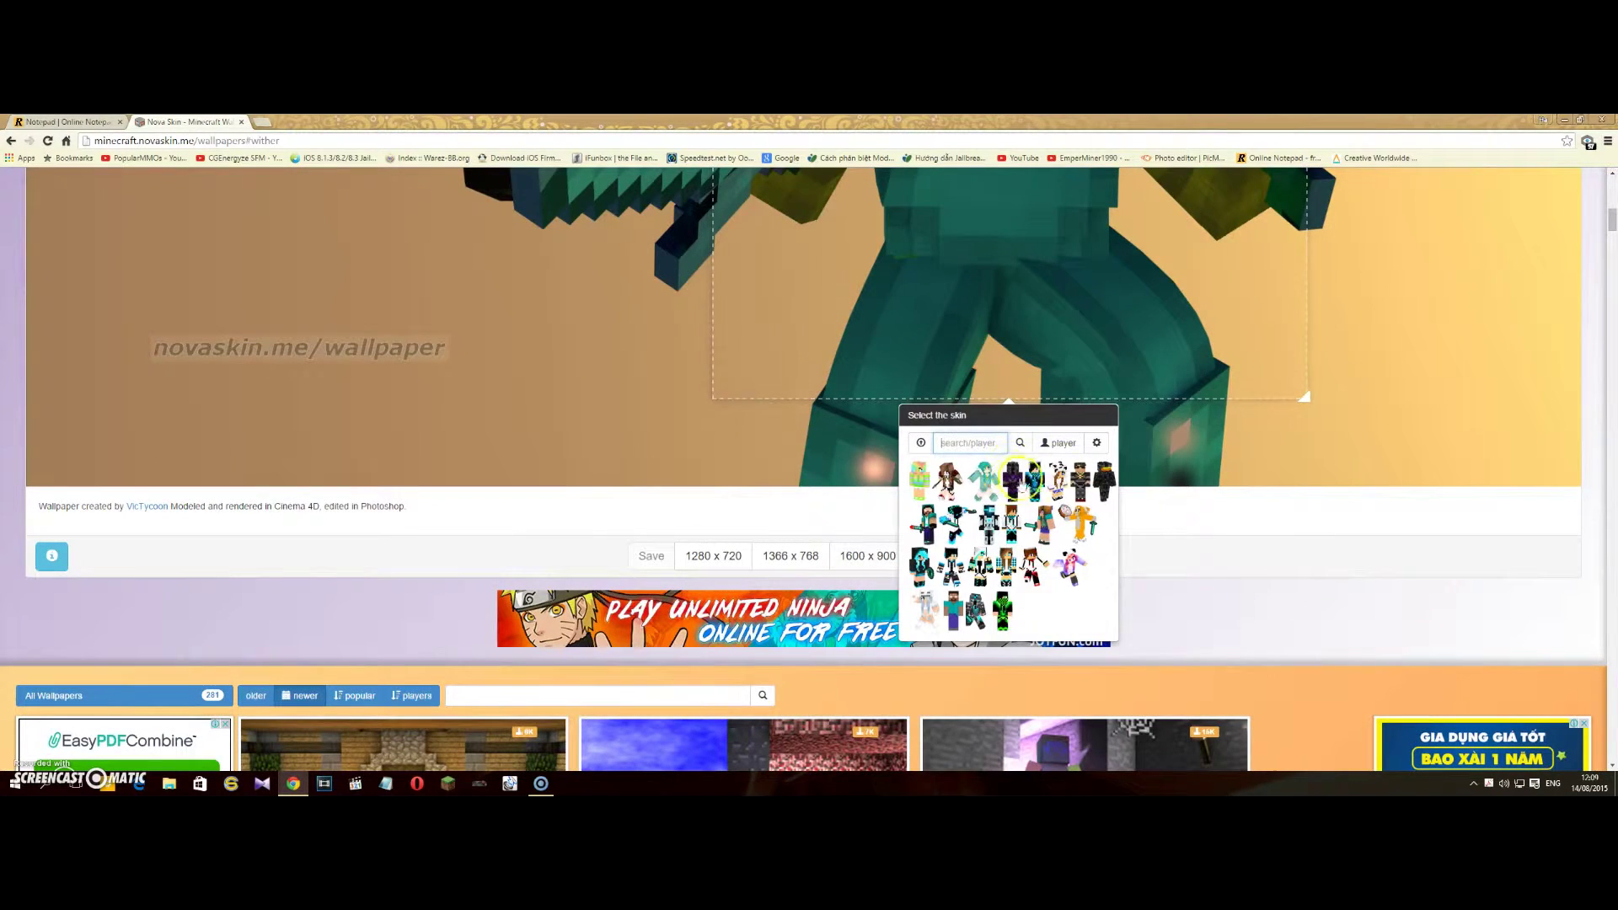
scroll(982, 361, up, 3)
scroll(1007, 314, up, 2)
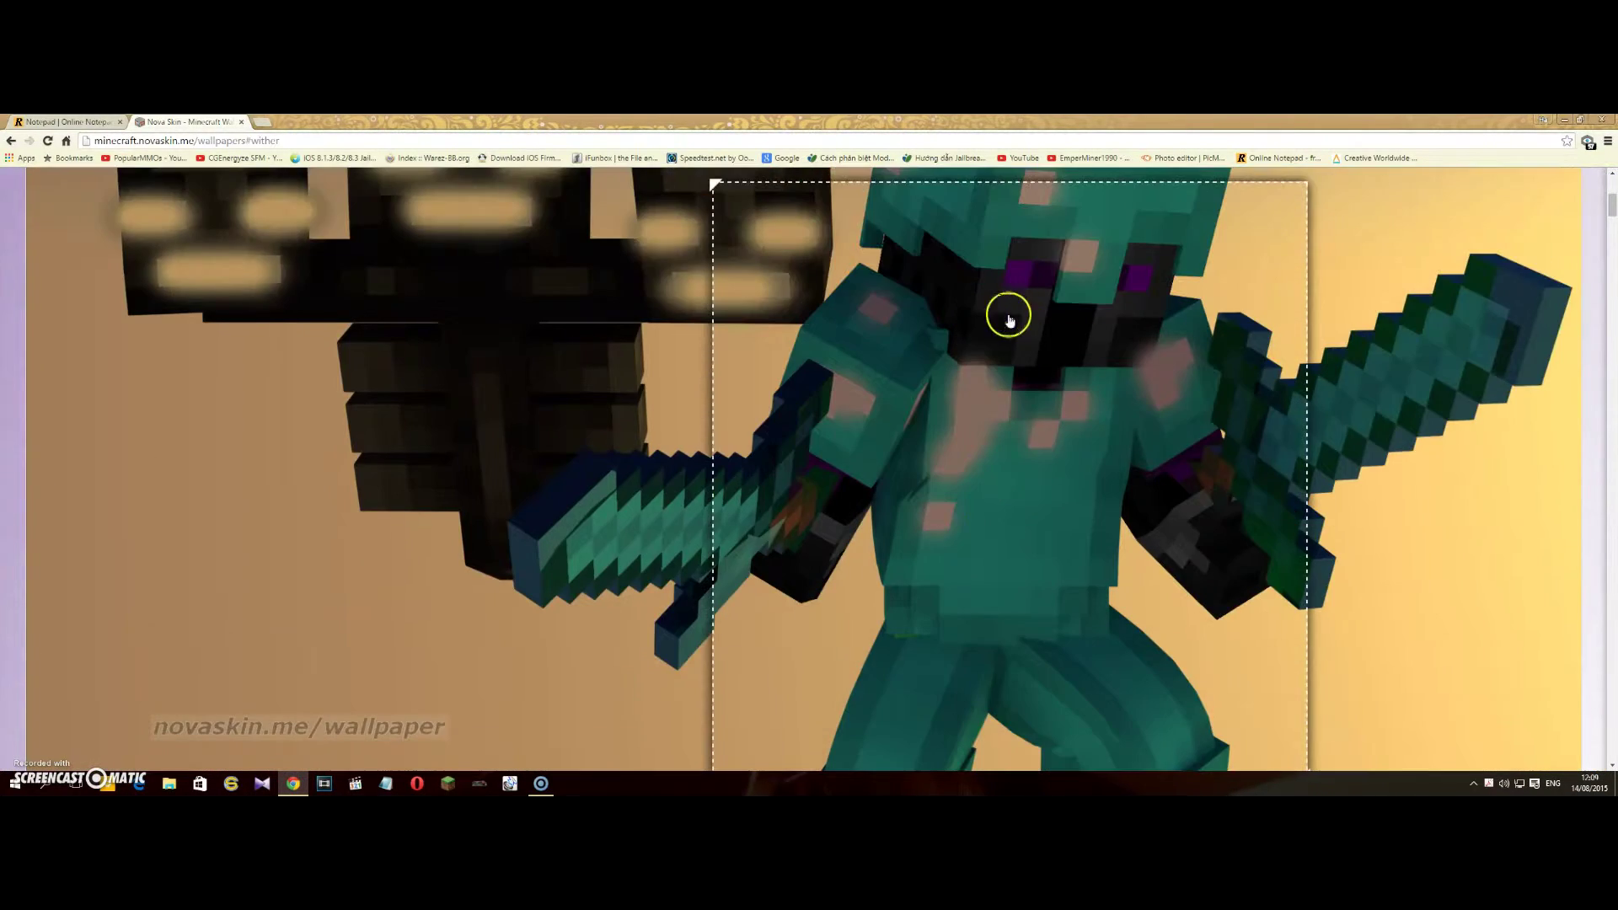
scroll(965, 577, down, 2)
click(921, 632)
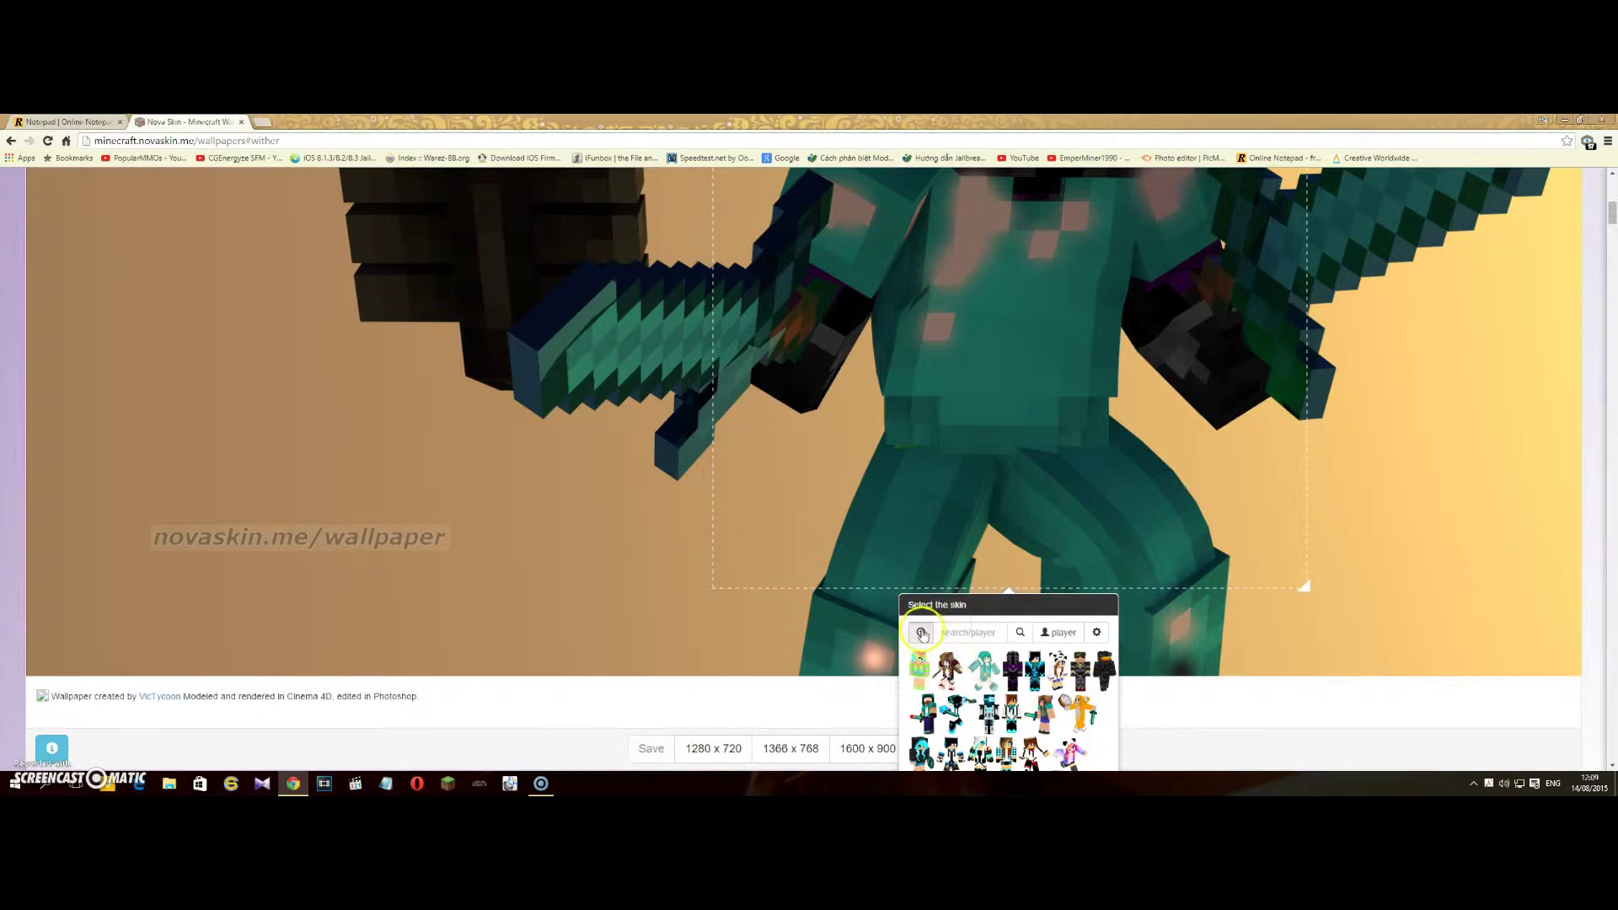
Load the chosen skin file onto the wallpaper character
double_click(641, 232)
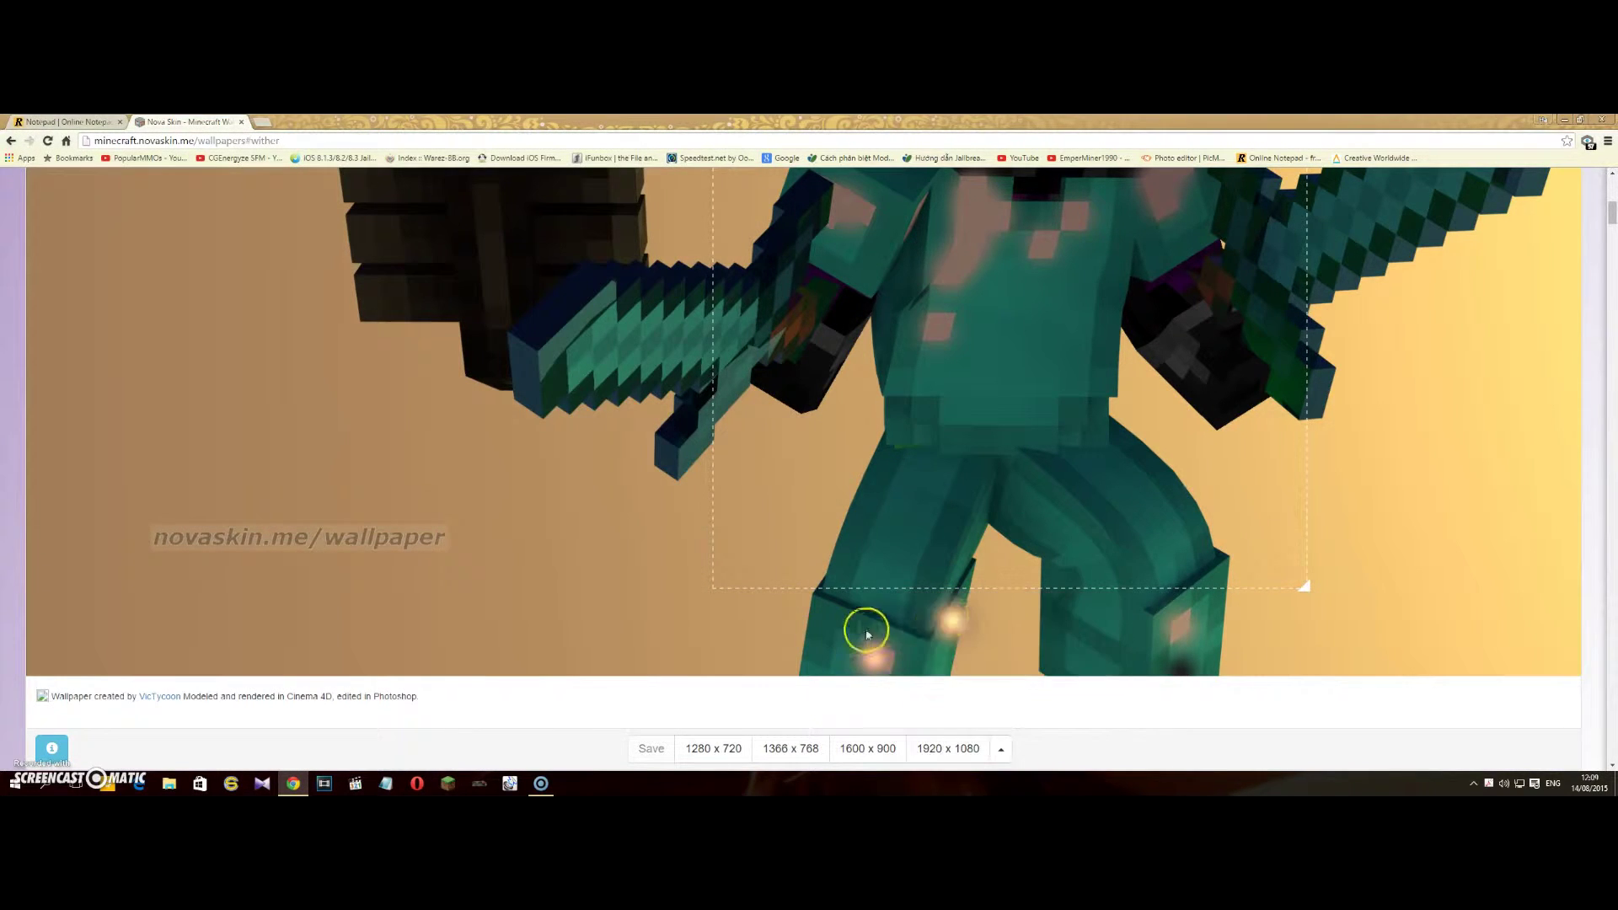
scroll(927, 590, up, 3)
scroll(935, 462, down, 4)
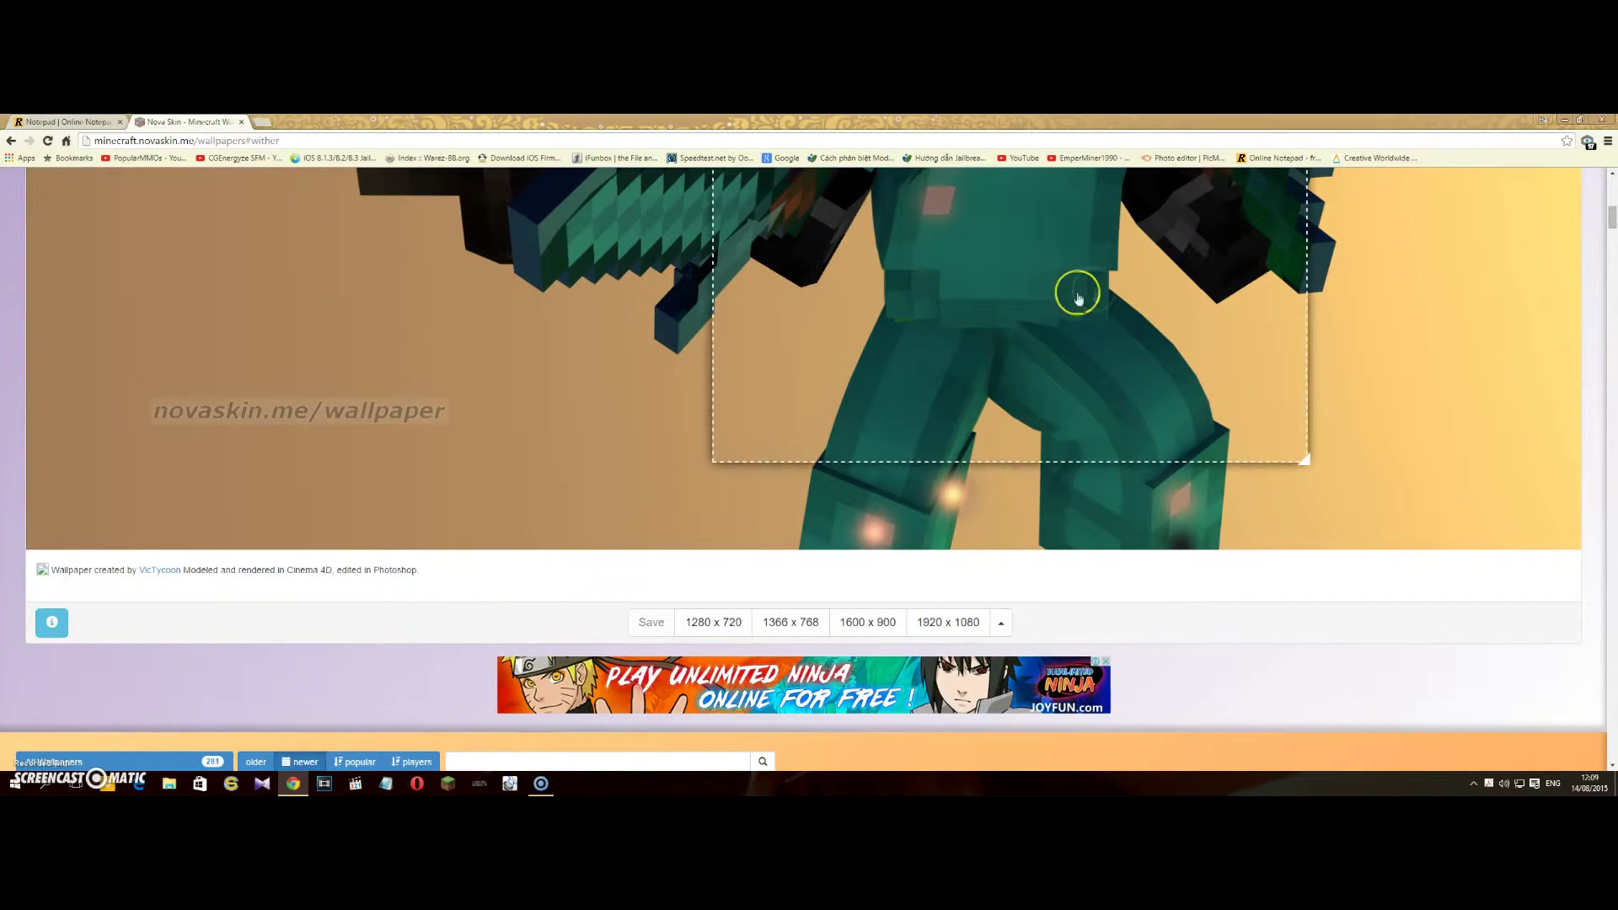
Upload the skin_ PNG from Downloads again so the Wither scene re-renders with it
click(1076, 292)
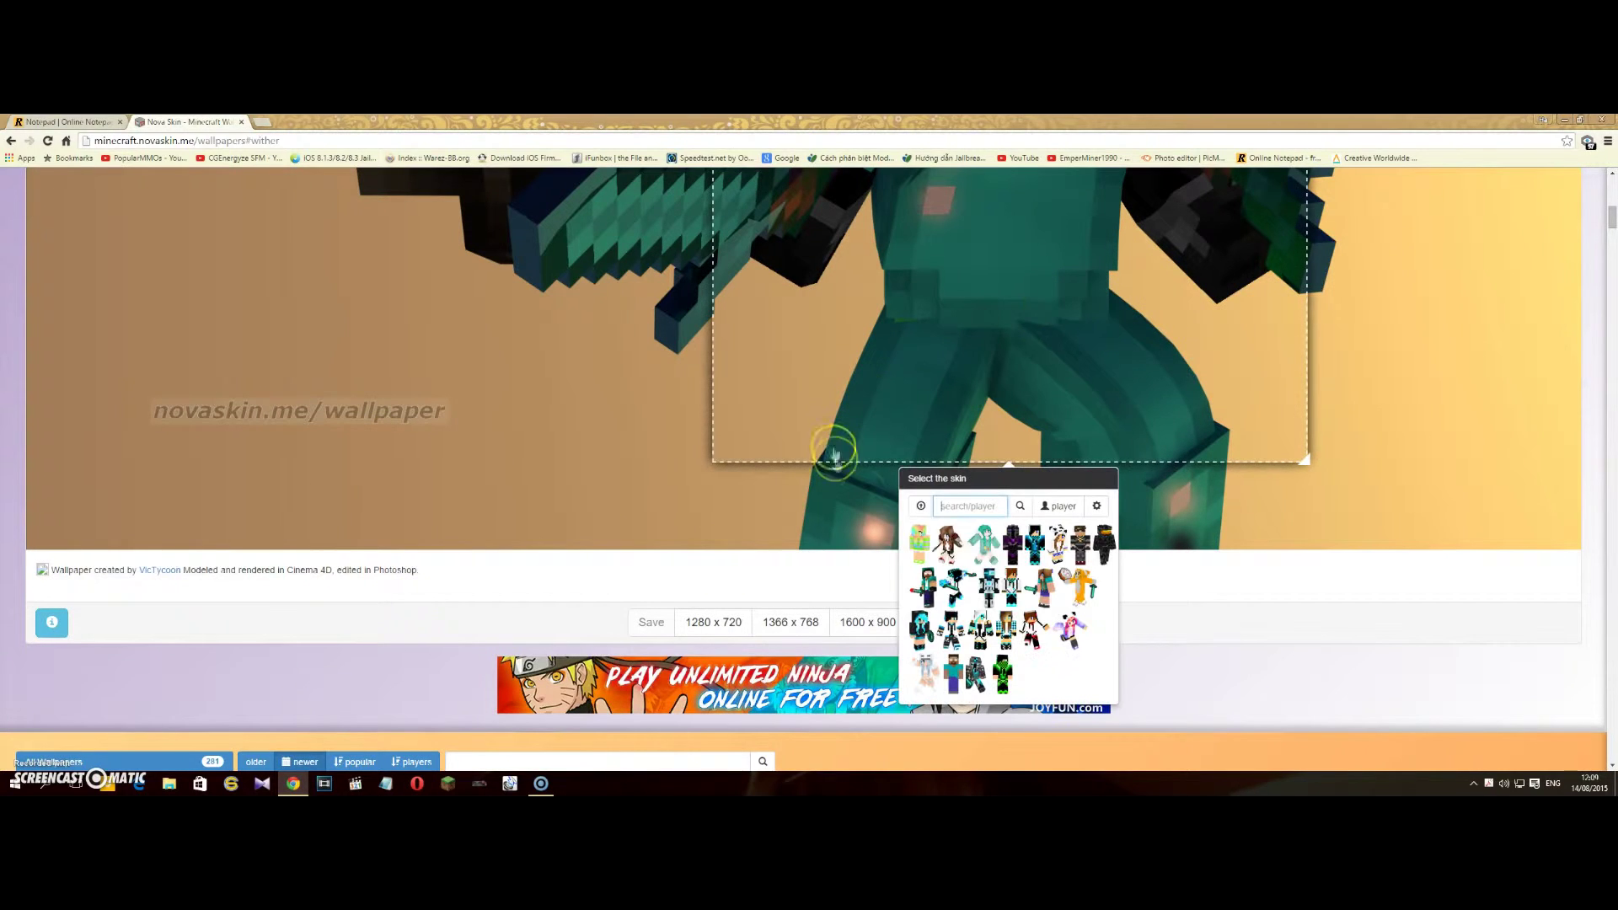
click(920, 505)
click(629, 226)
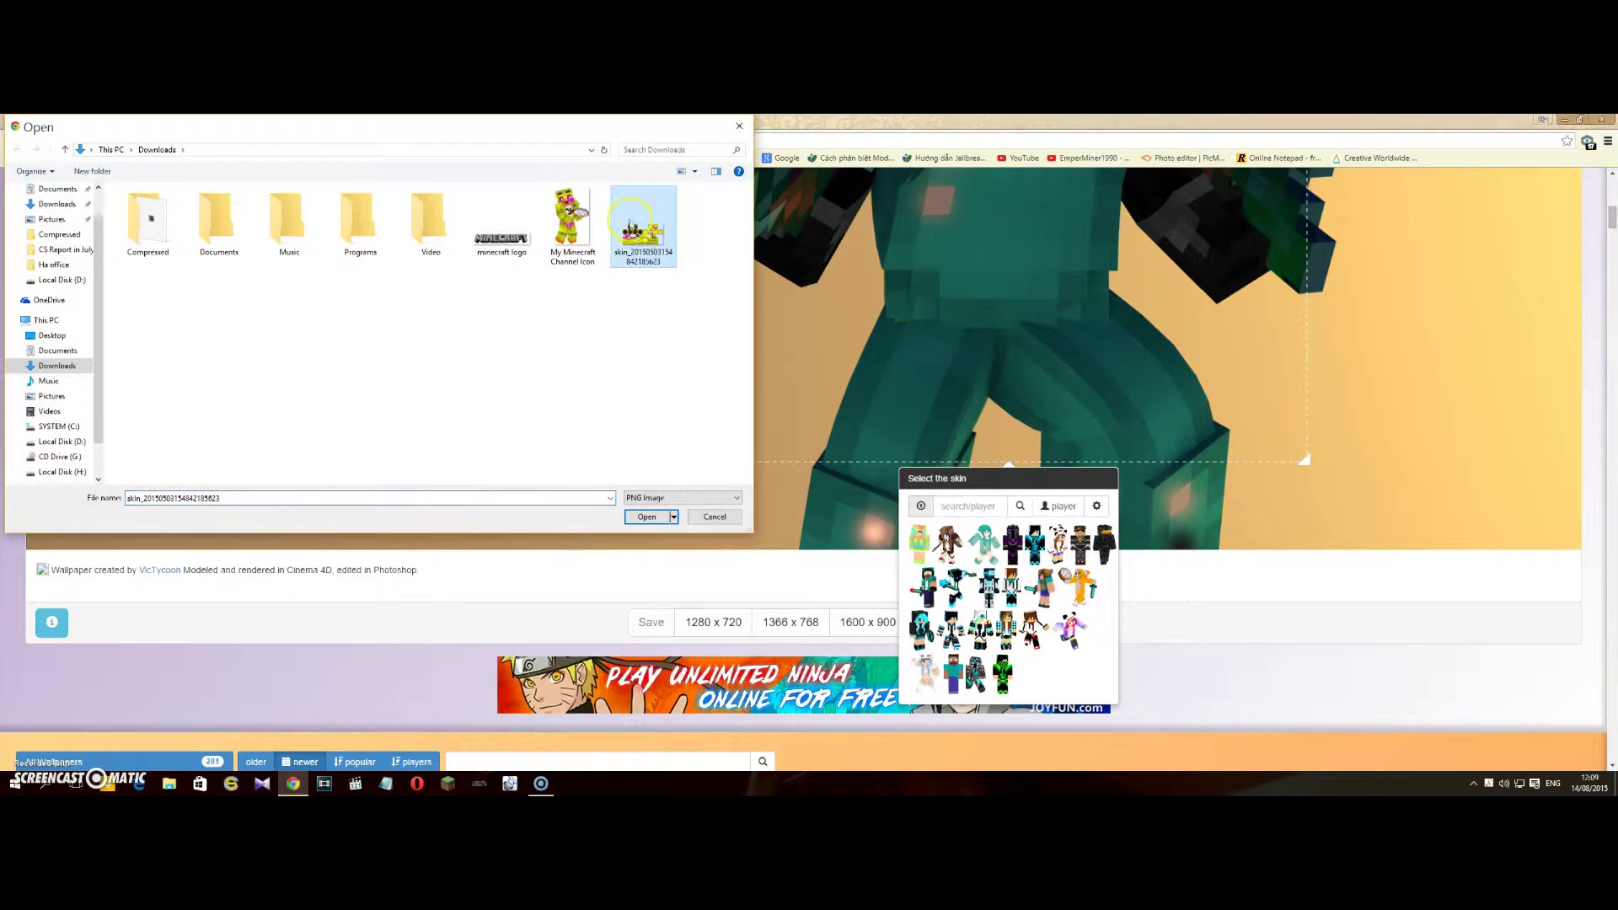
click(649, 516)
scroll(978, 376, up, 2)
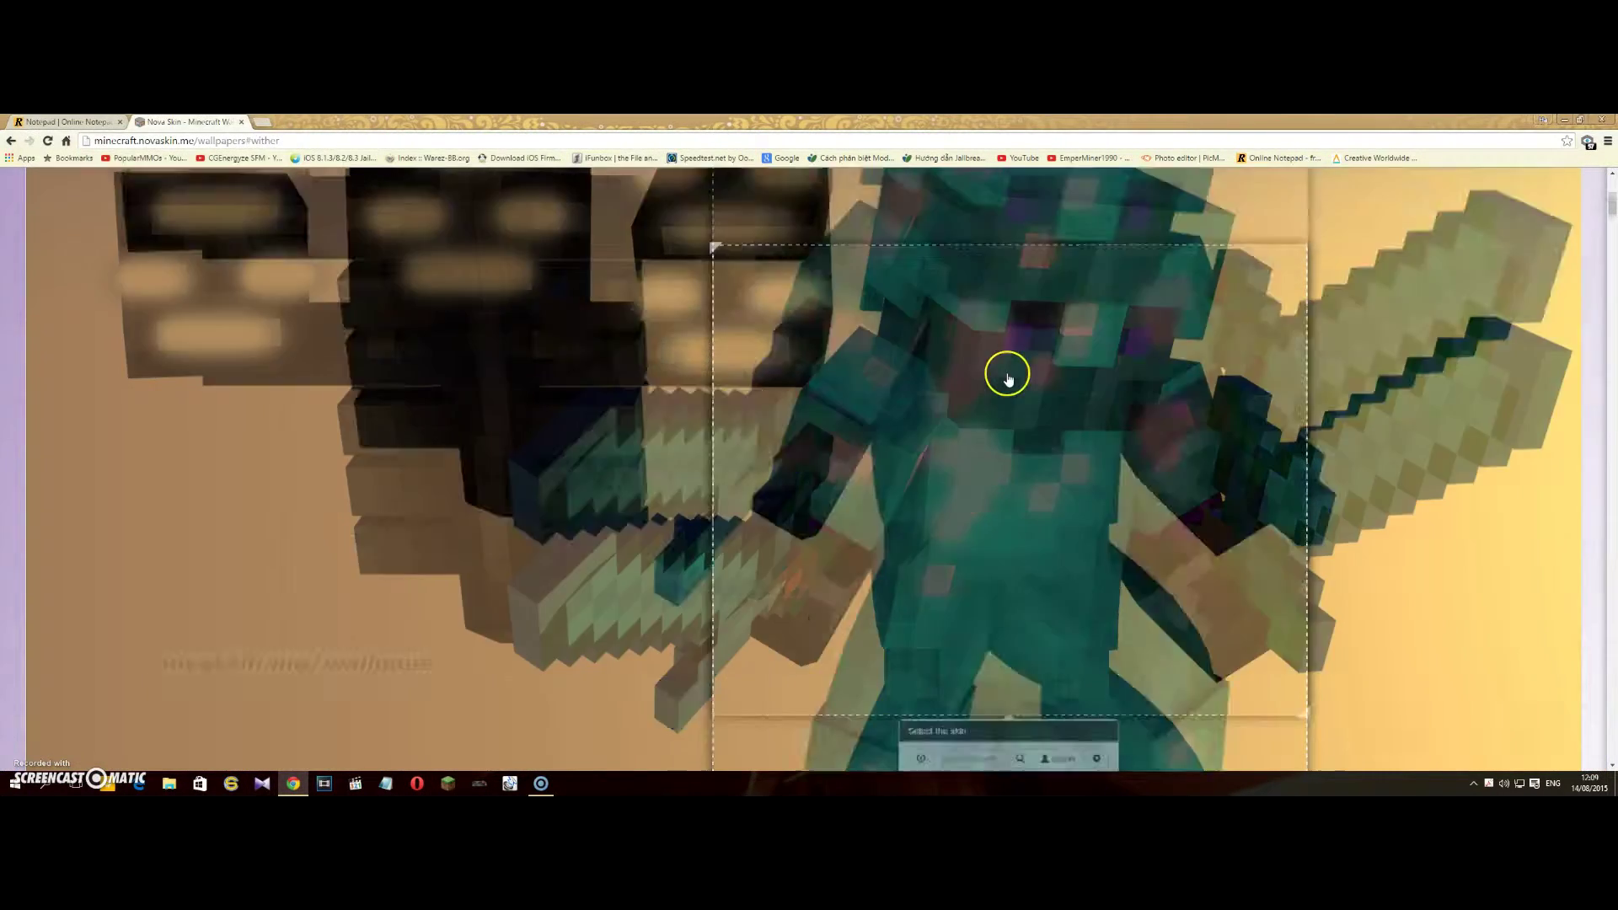
scroll(1019, 484, down, 1)
scroll(978, 495, up, 4)
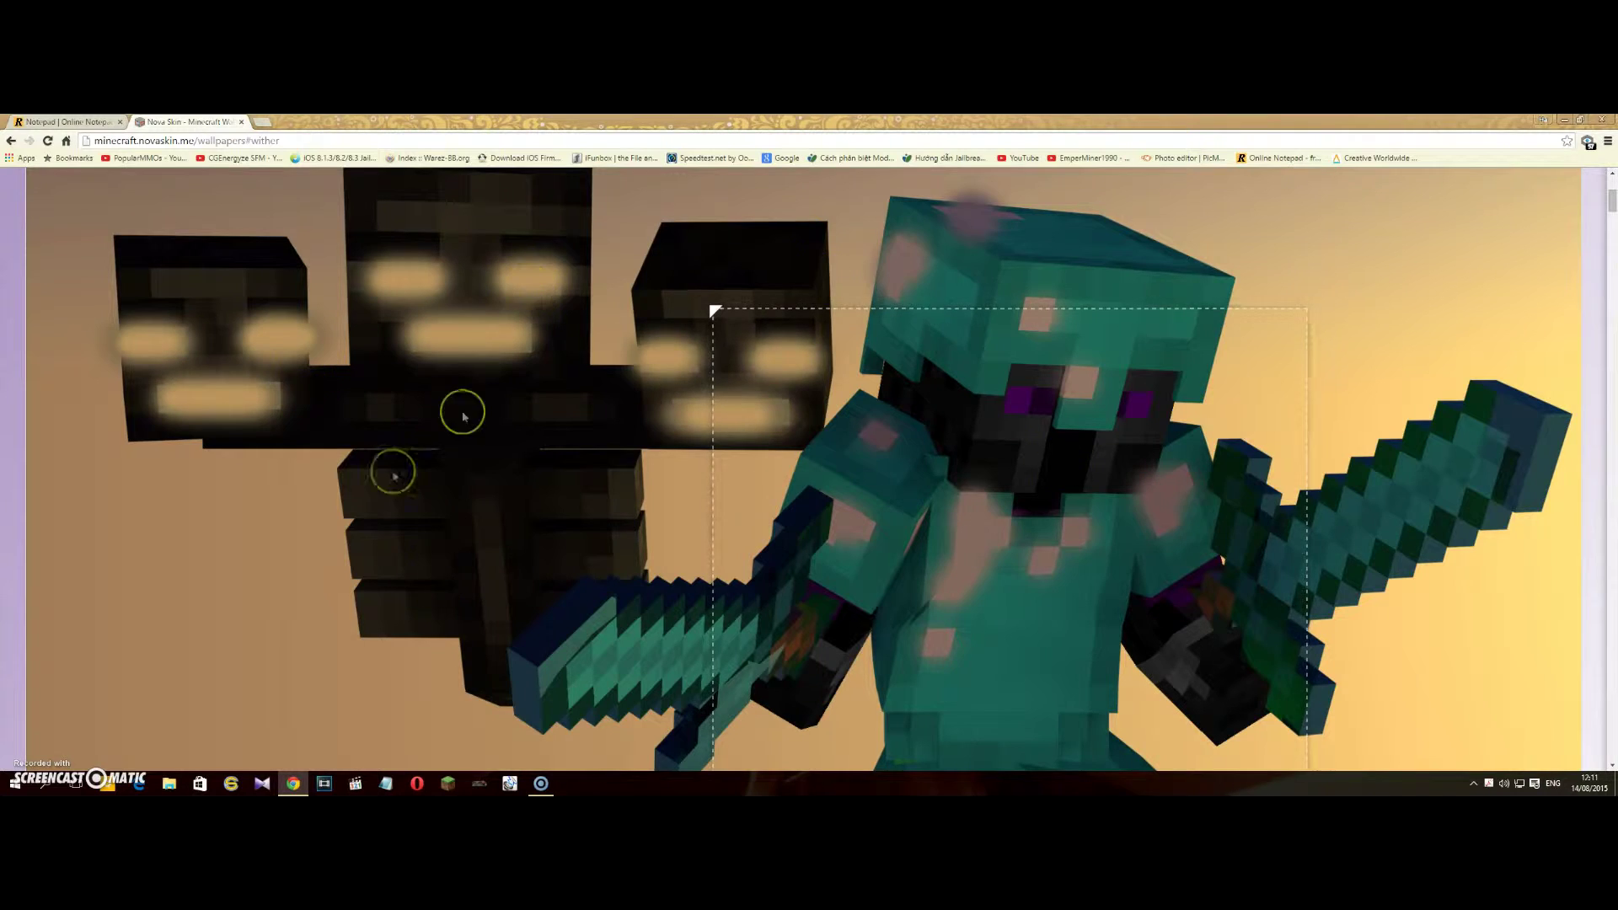
scroll(1013, 548, down, 3)
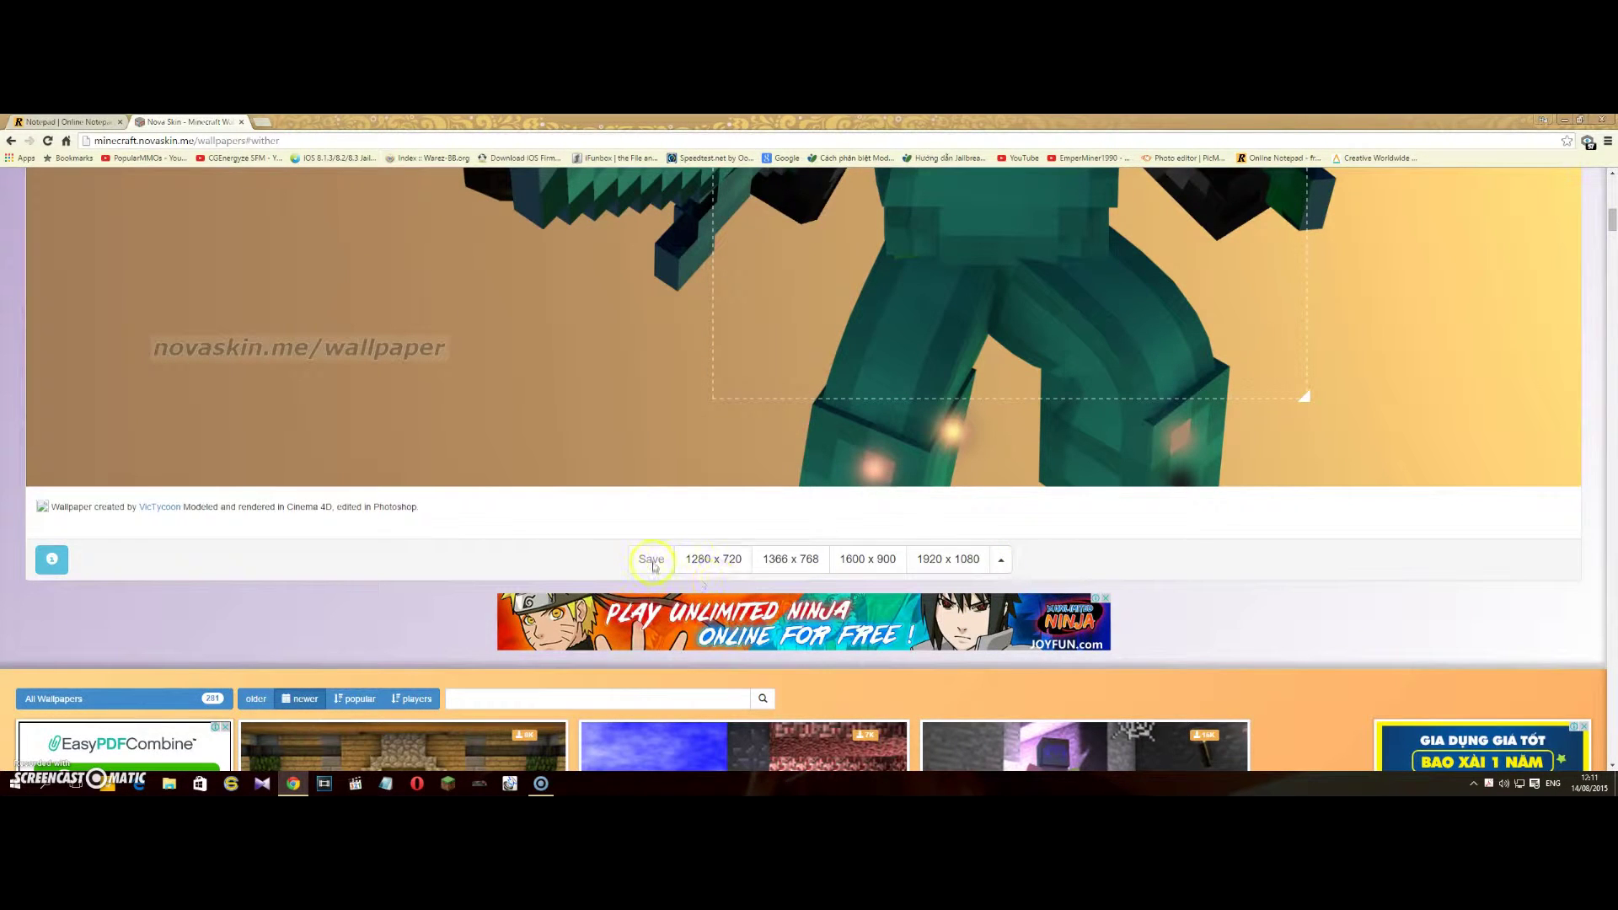
Download the Wither wallpaper as a 2560 x 1600 JPG and return to the notepad
click(1002, 558)
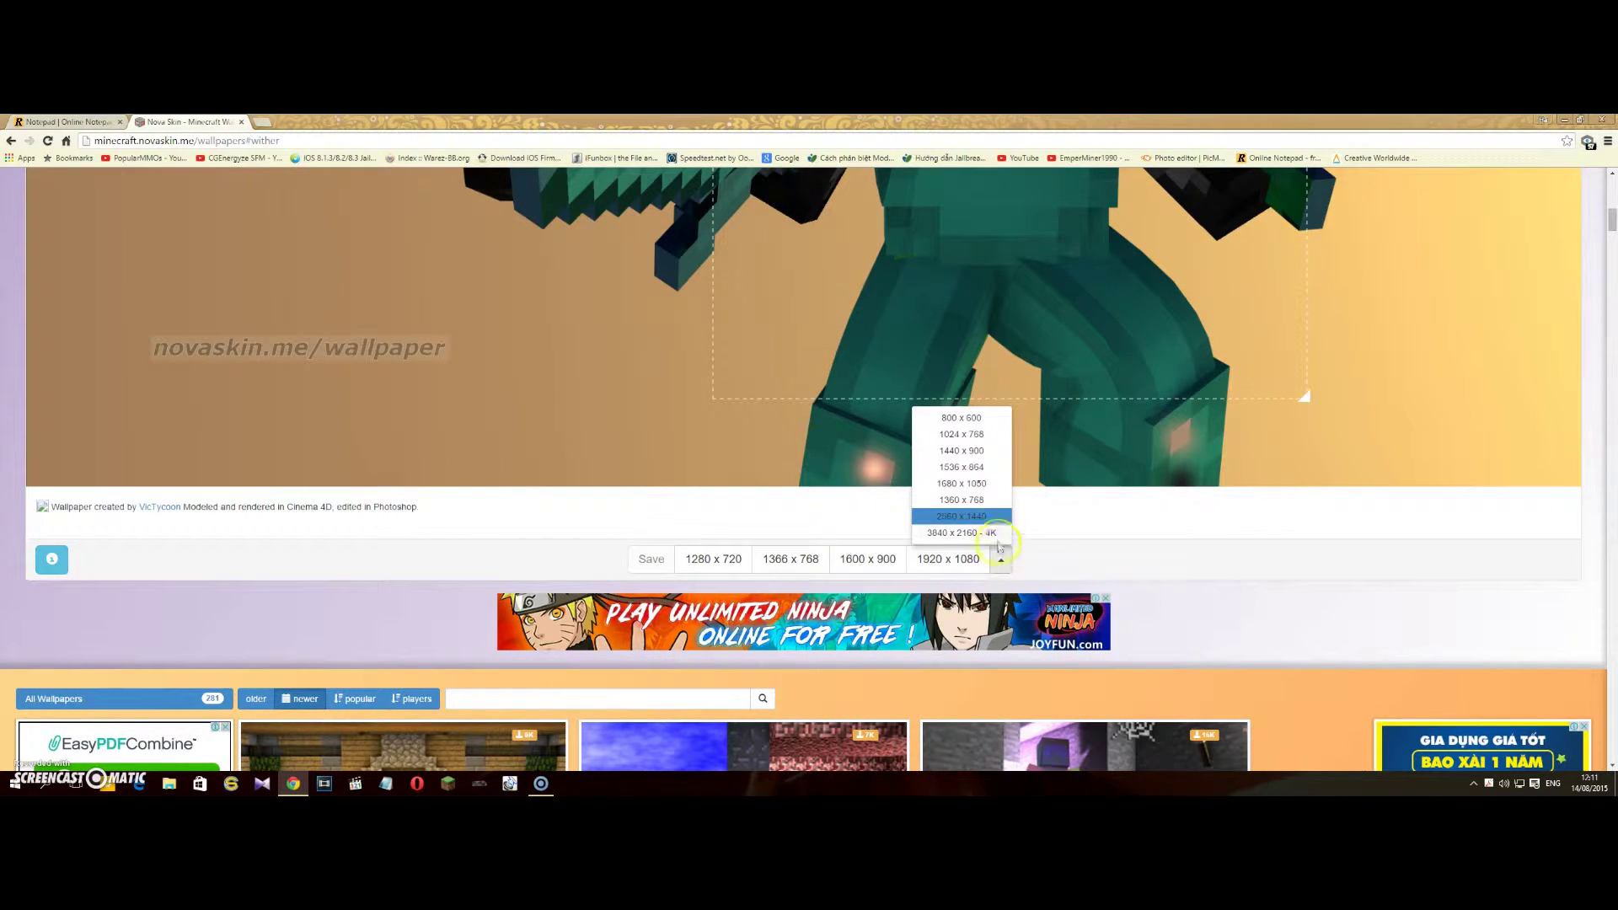
click(967, 520)
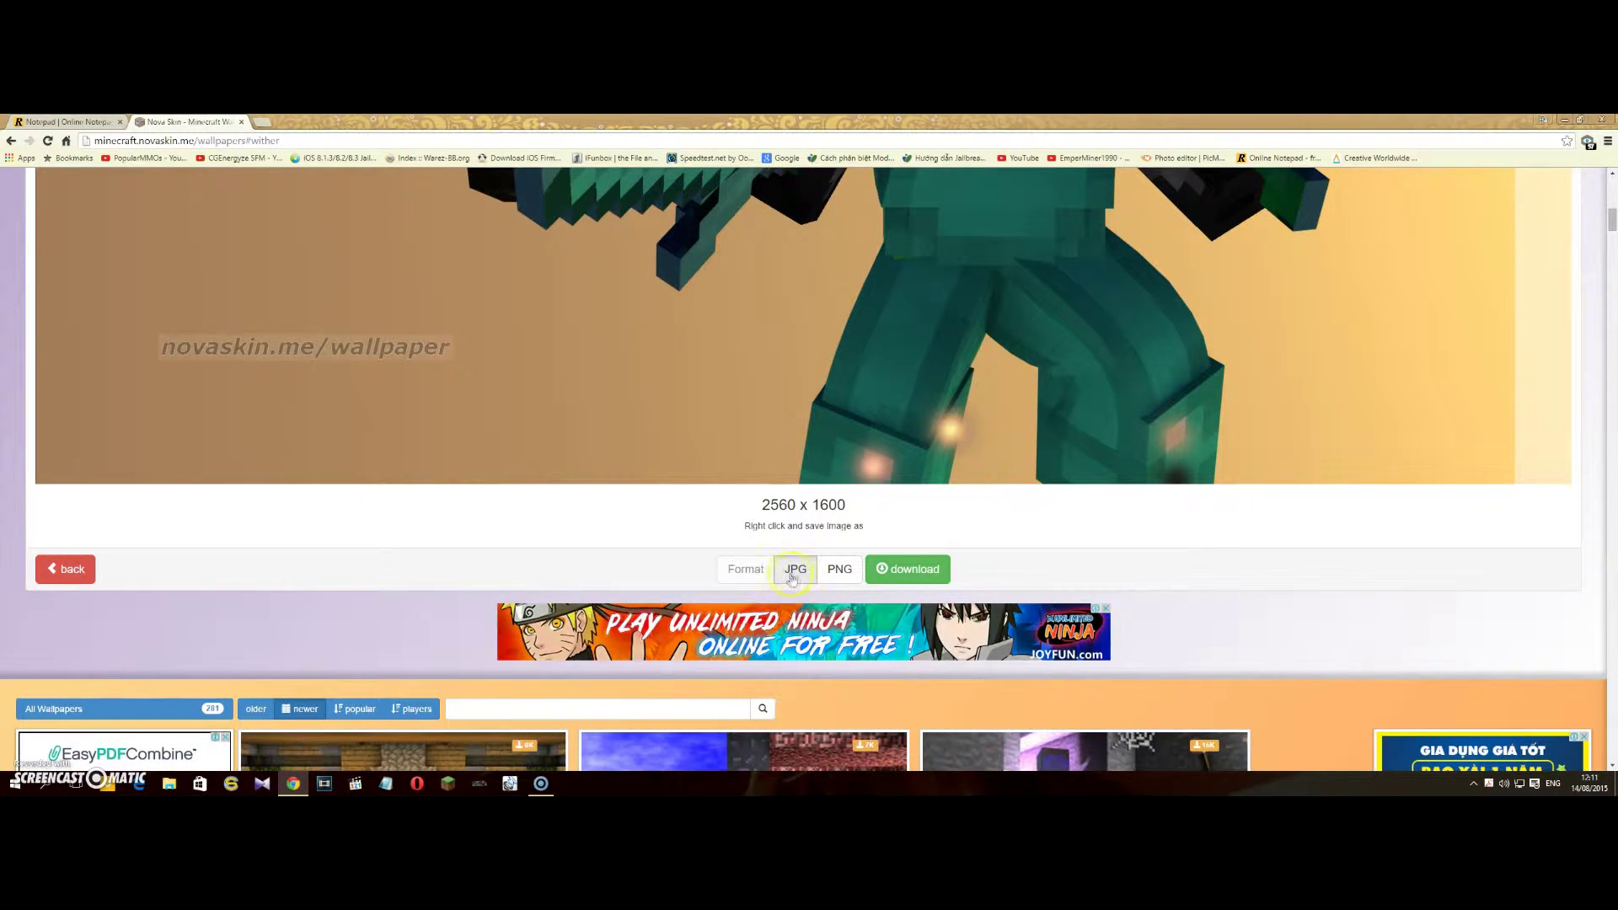
click(907, 568)
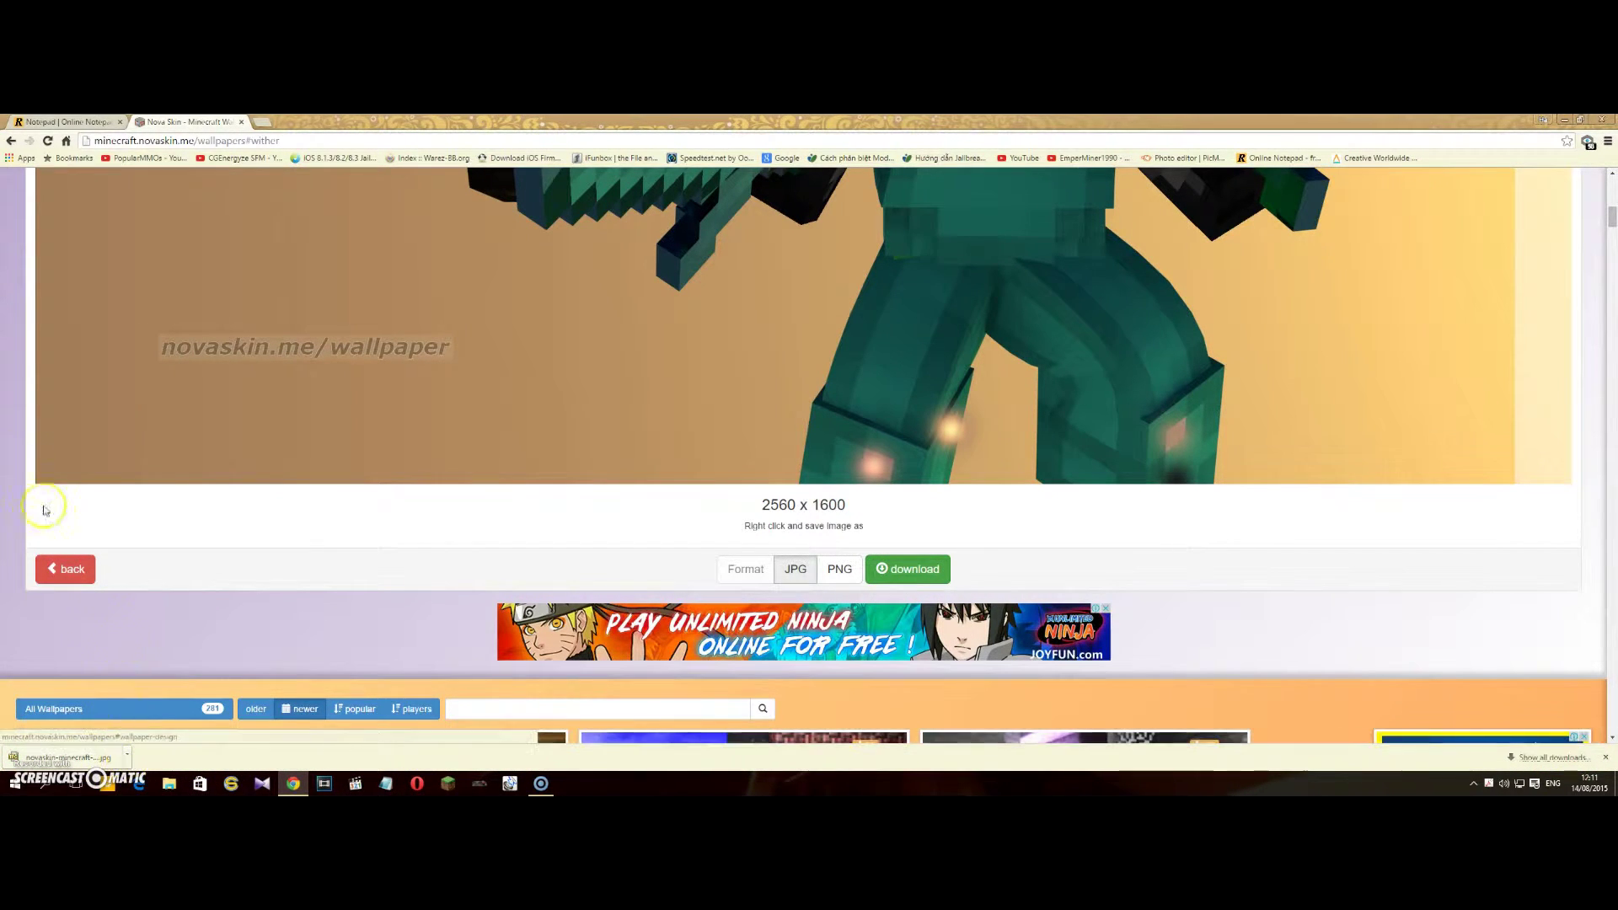
click(67, 122)
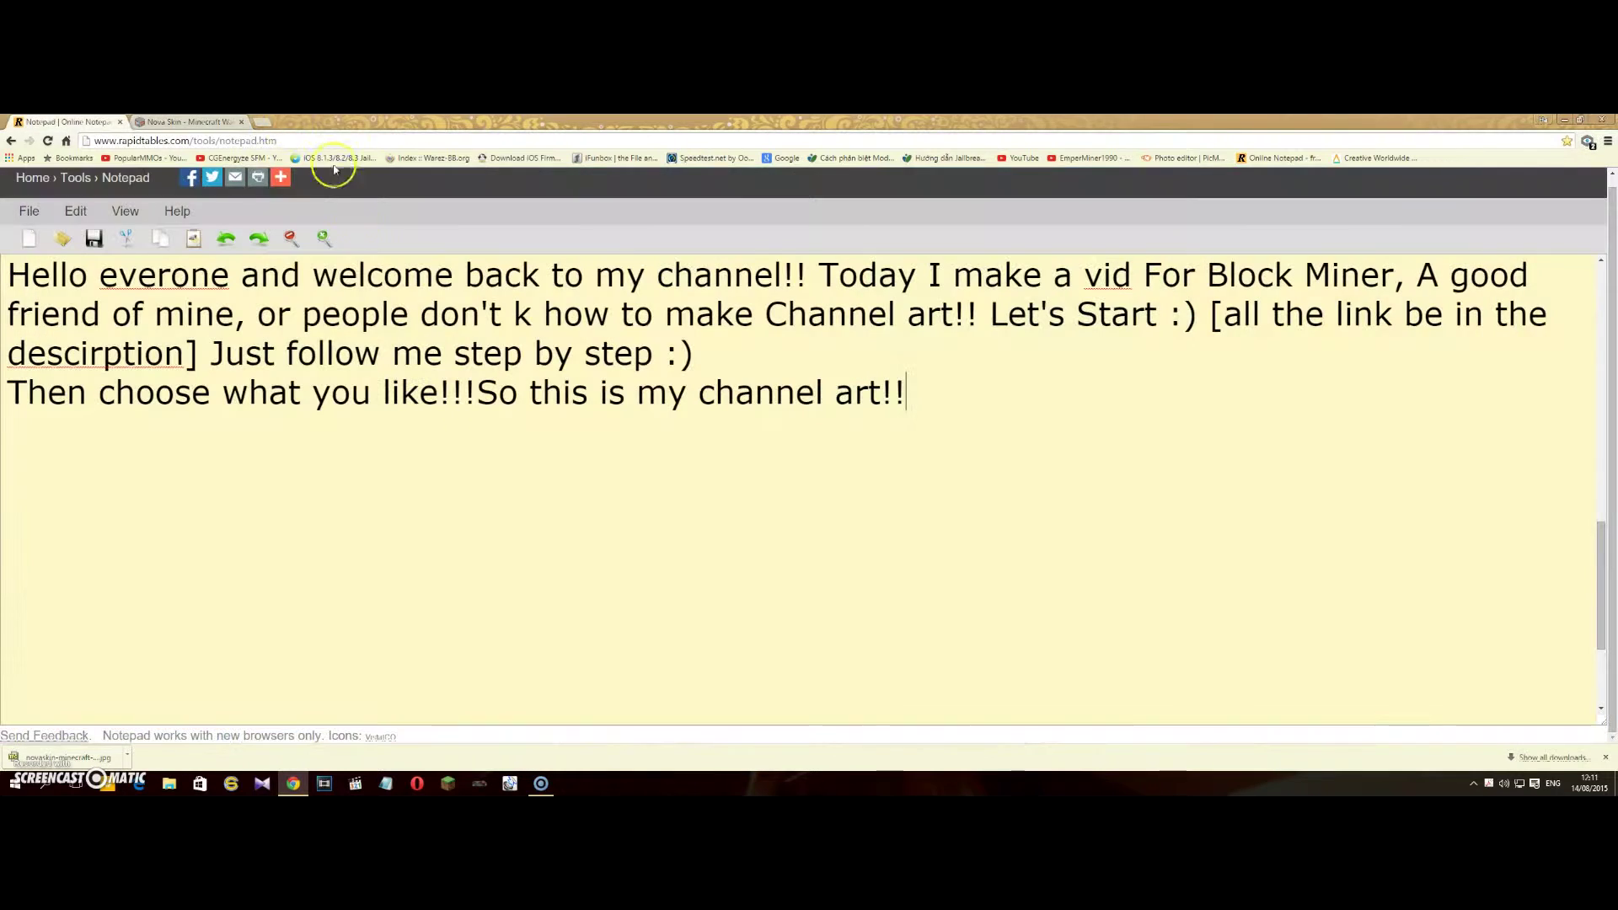
Search Ask.com for 'pic monkey' in a new search page
click(384, 121)
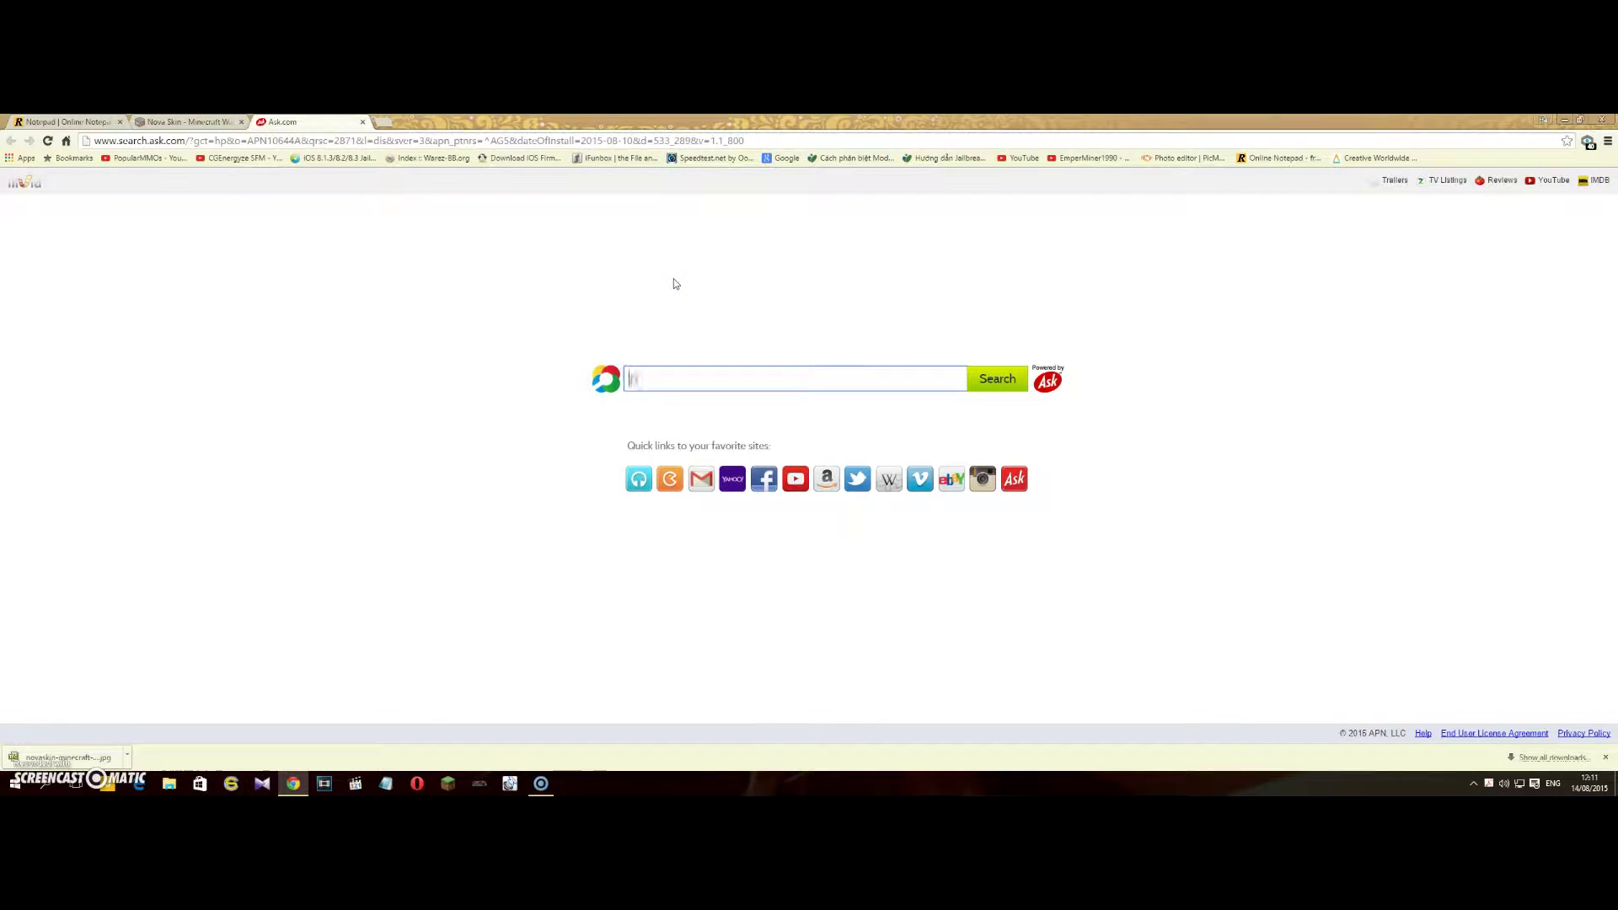
text(pic mo)
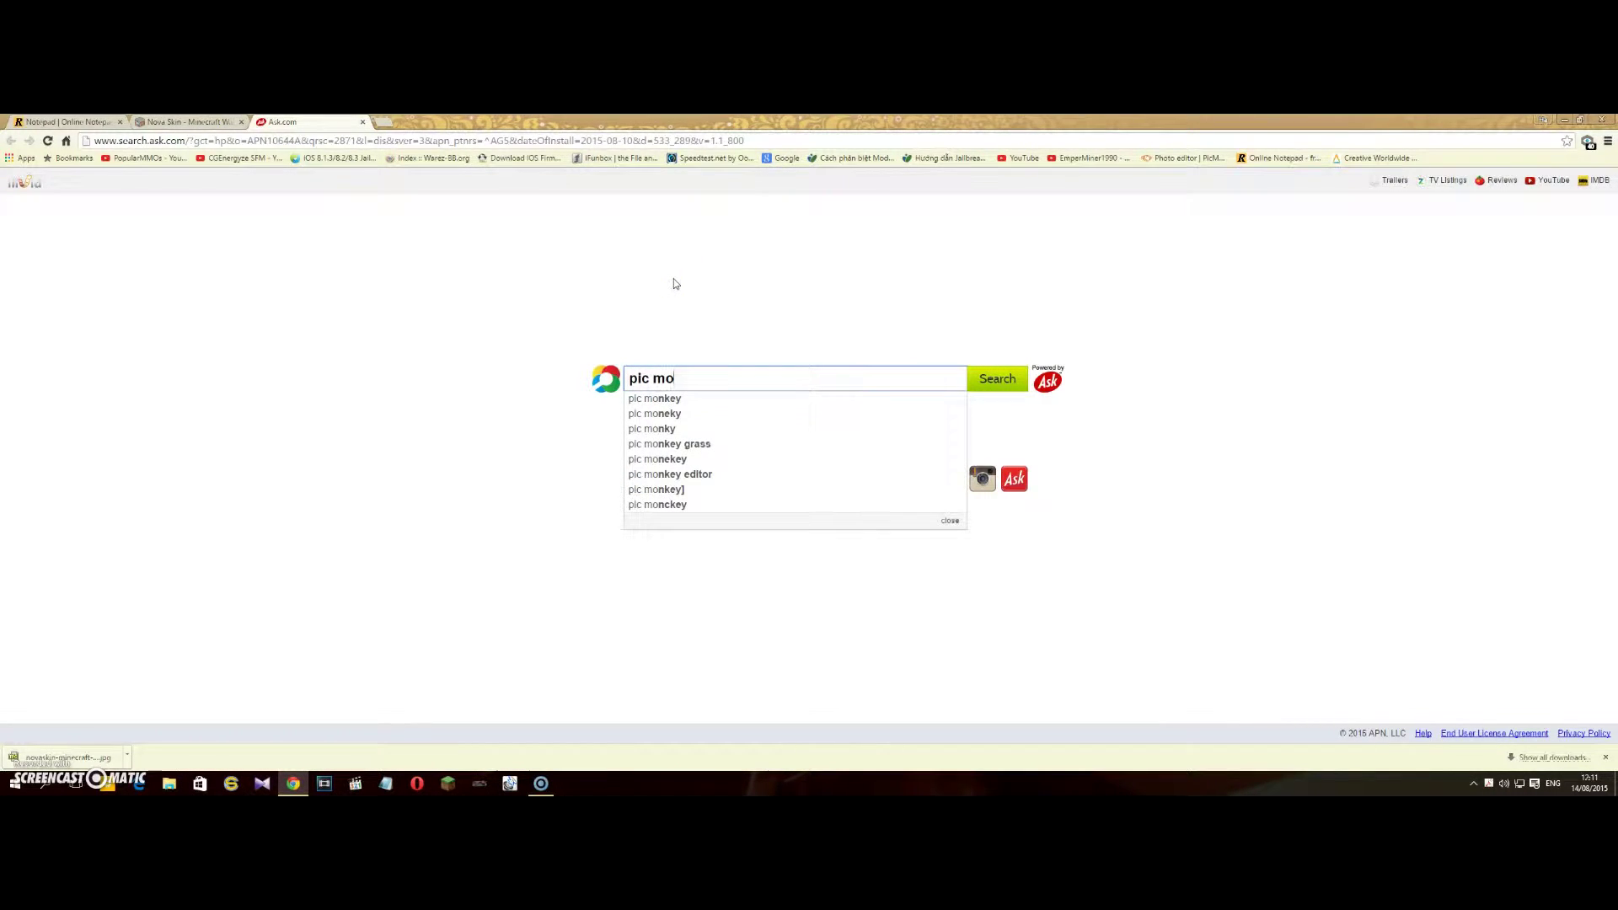
click(689, 399)
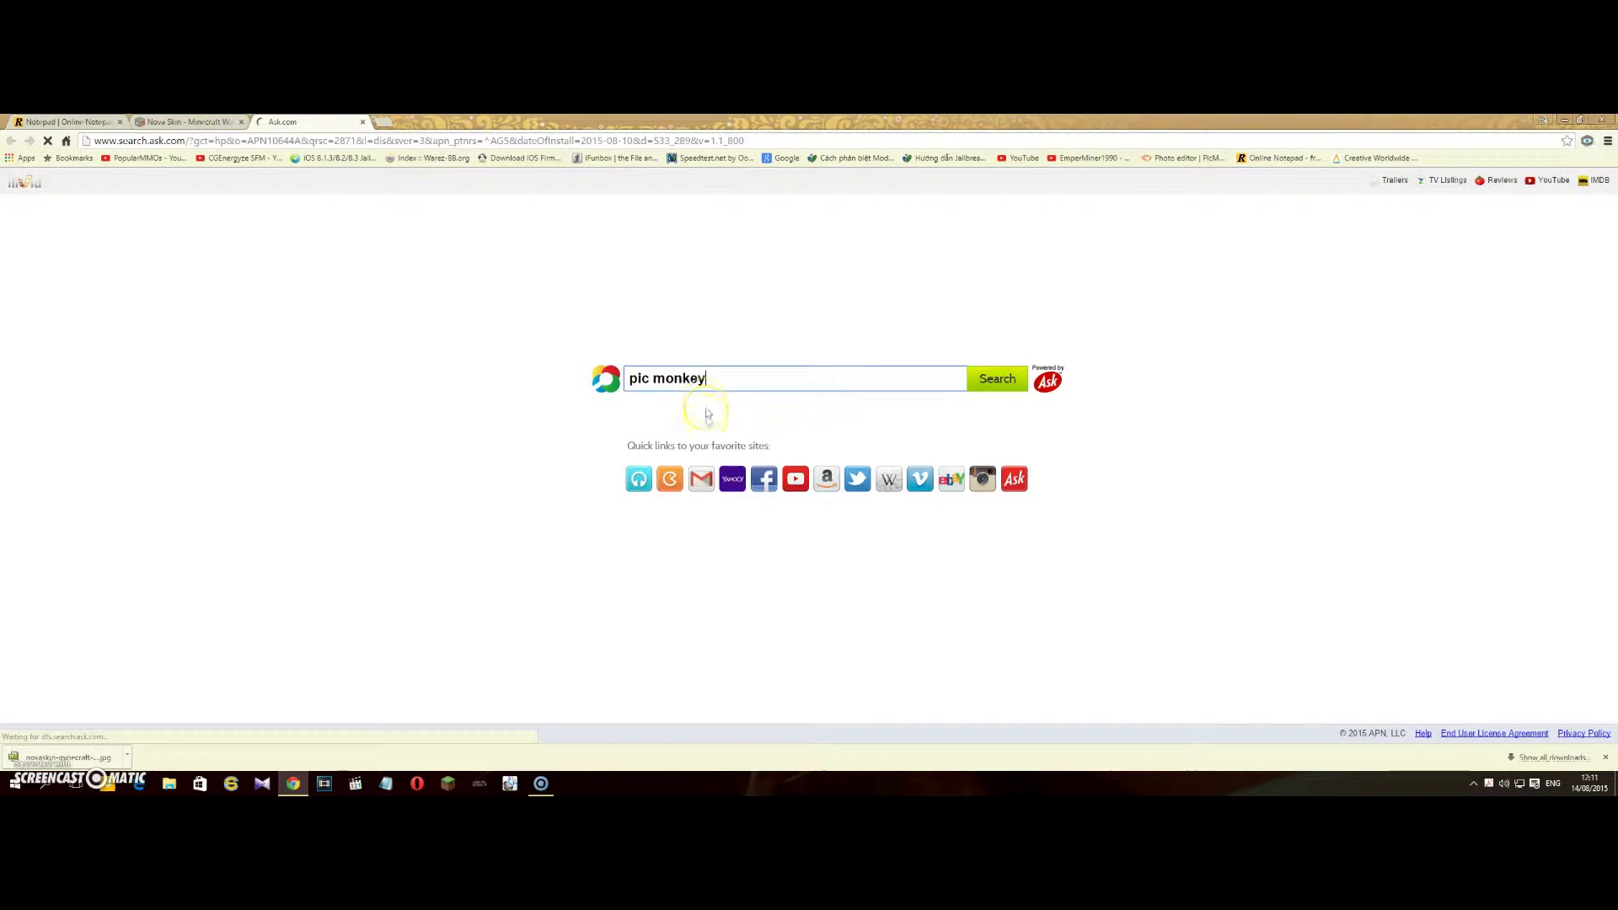
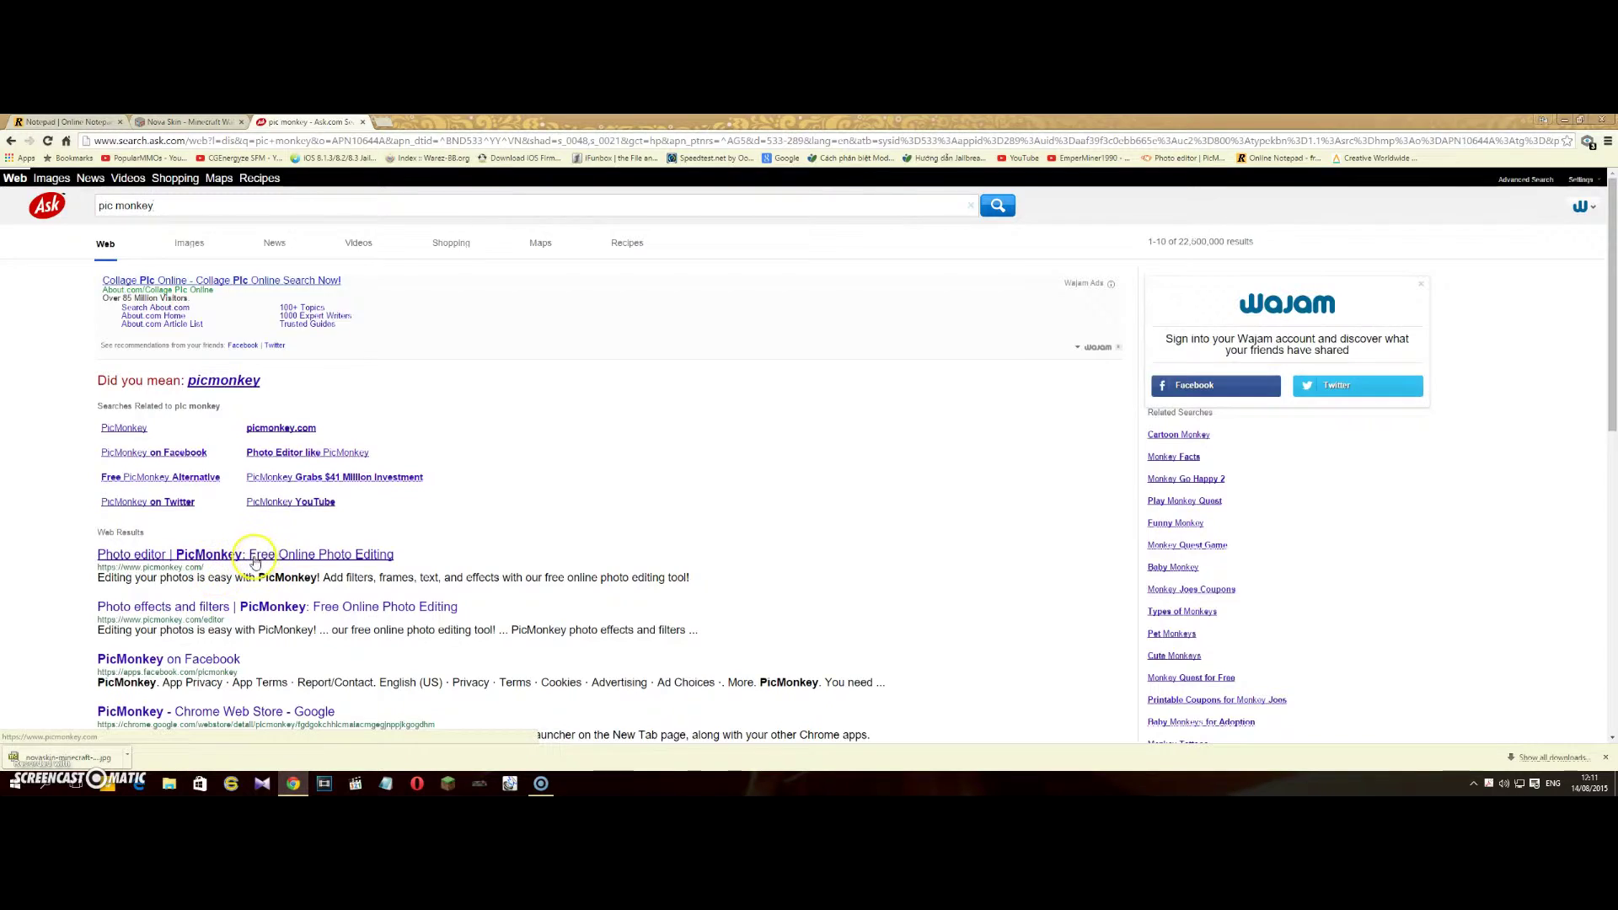
Open the 'Photo editor | PicMonkey' result from Ask.com and close the search results tab
click(253, 556)
click(363, 121)
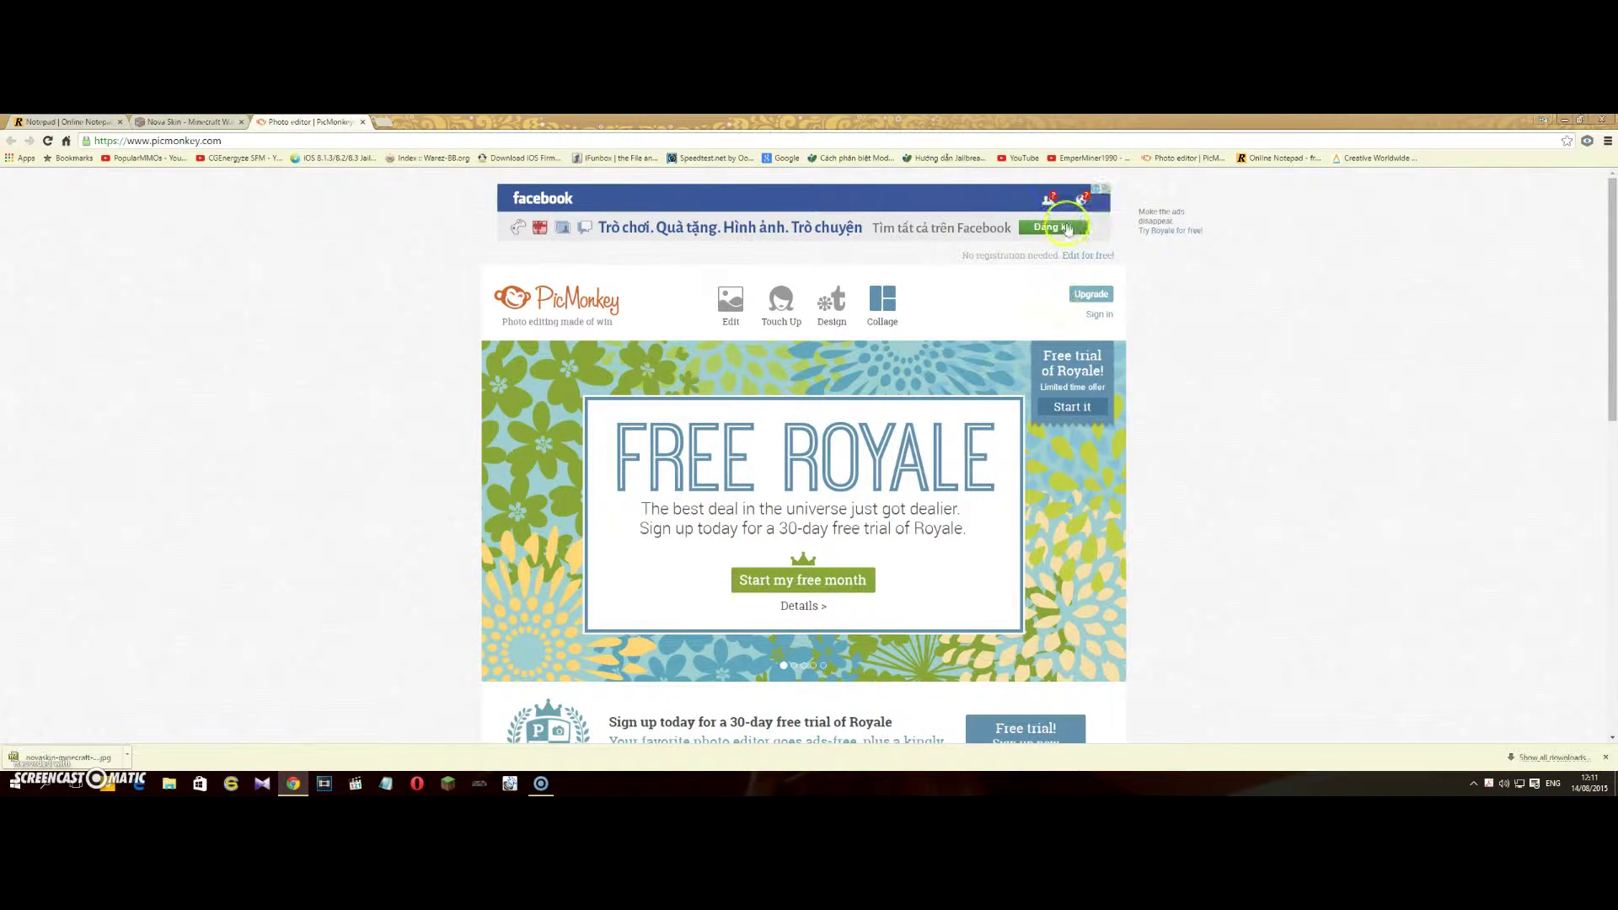
Dismiss the Facebook ad banner at the top of the PicMonkey homepage
click(1106, 188)
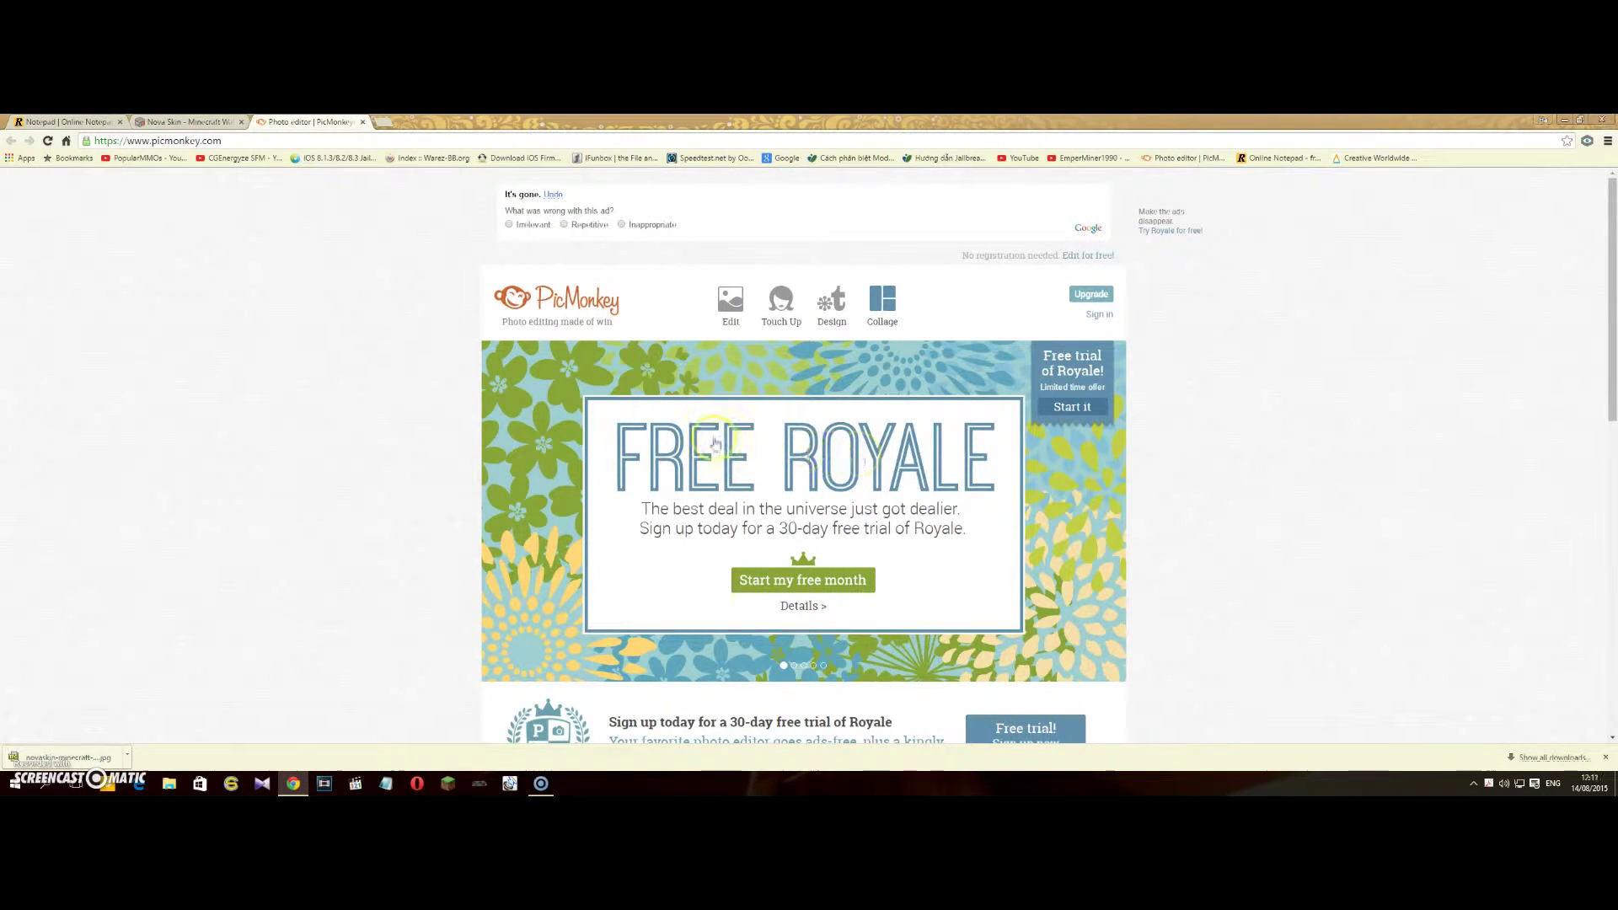
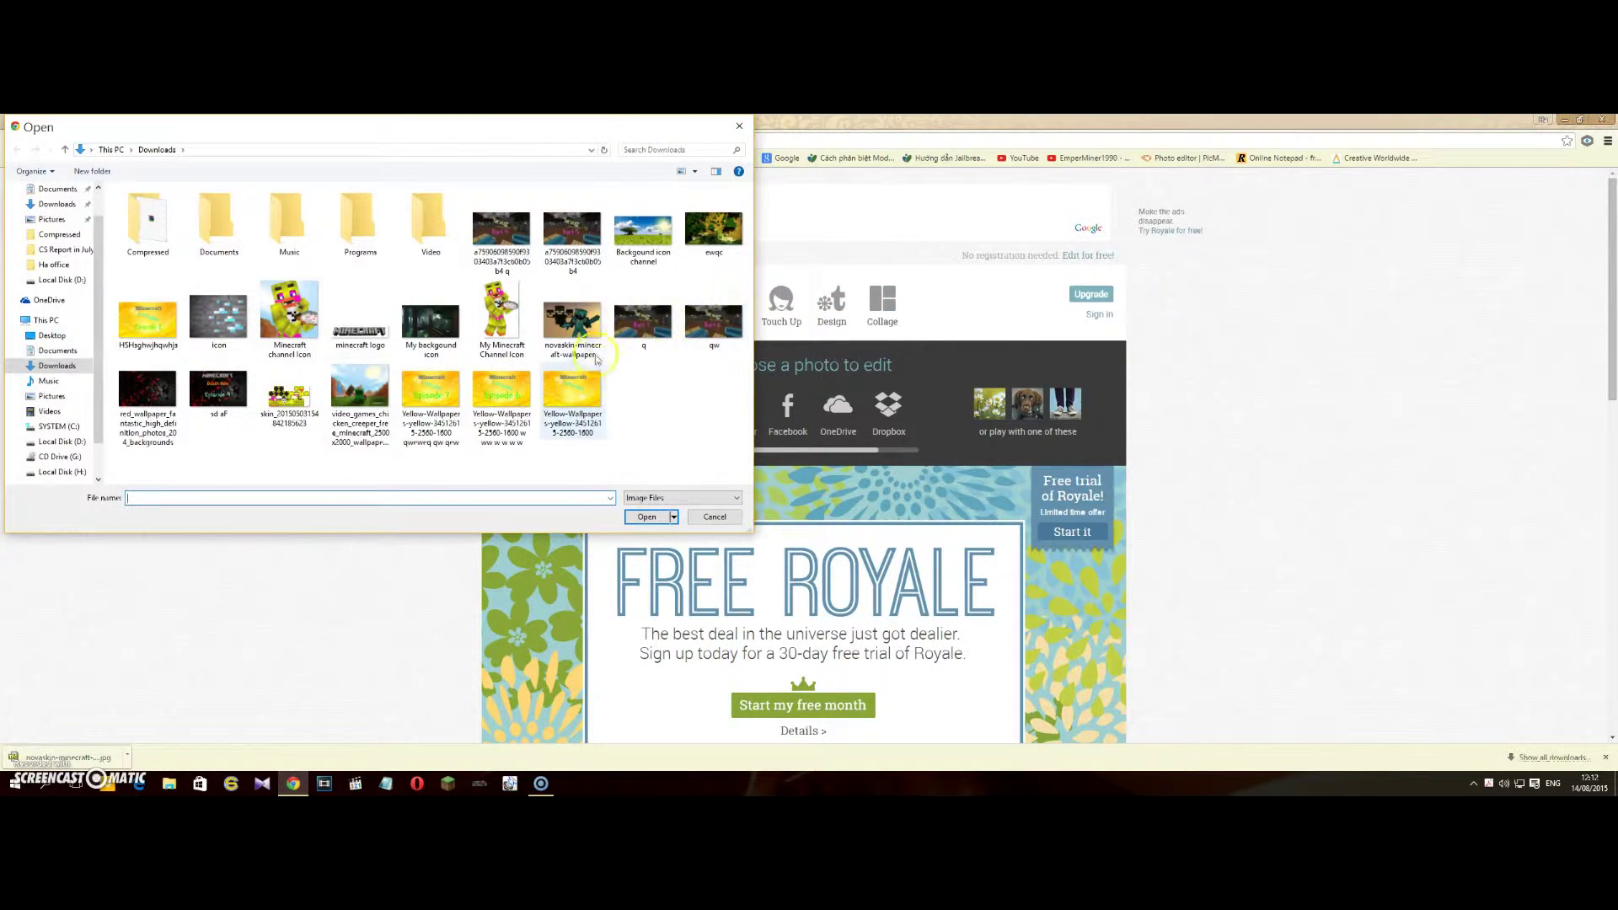
Load the novaskin Minecraft wallpaper and add an enlarged Arial text box over it
double_click(573, 323)
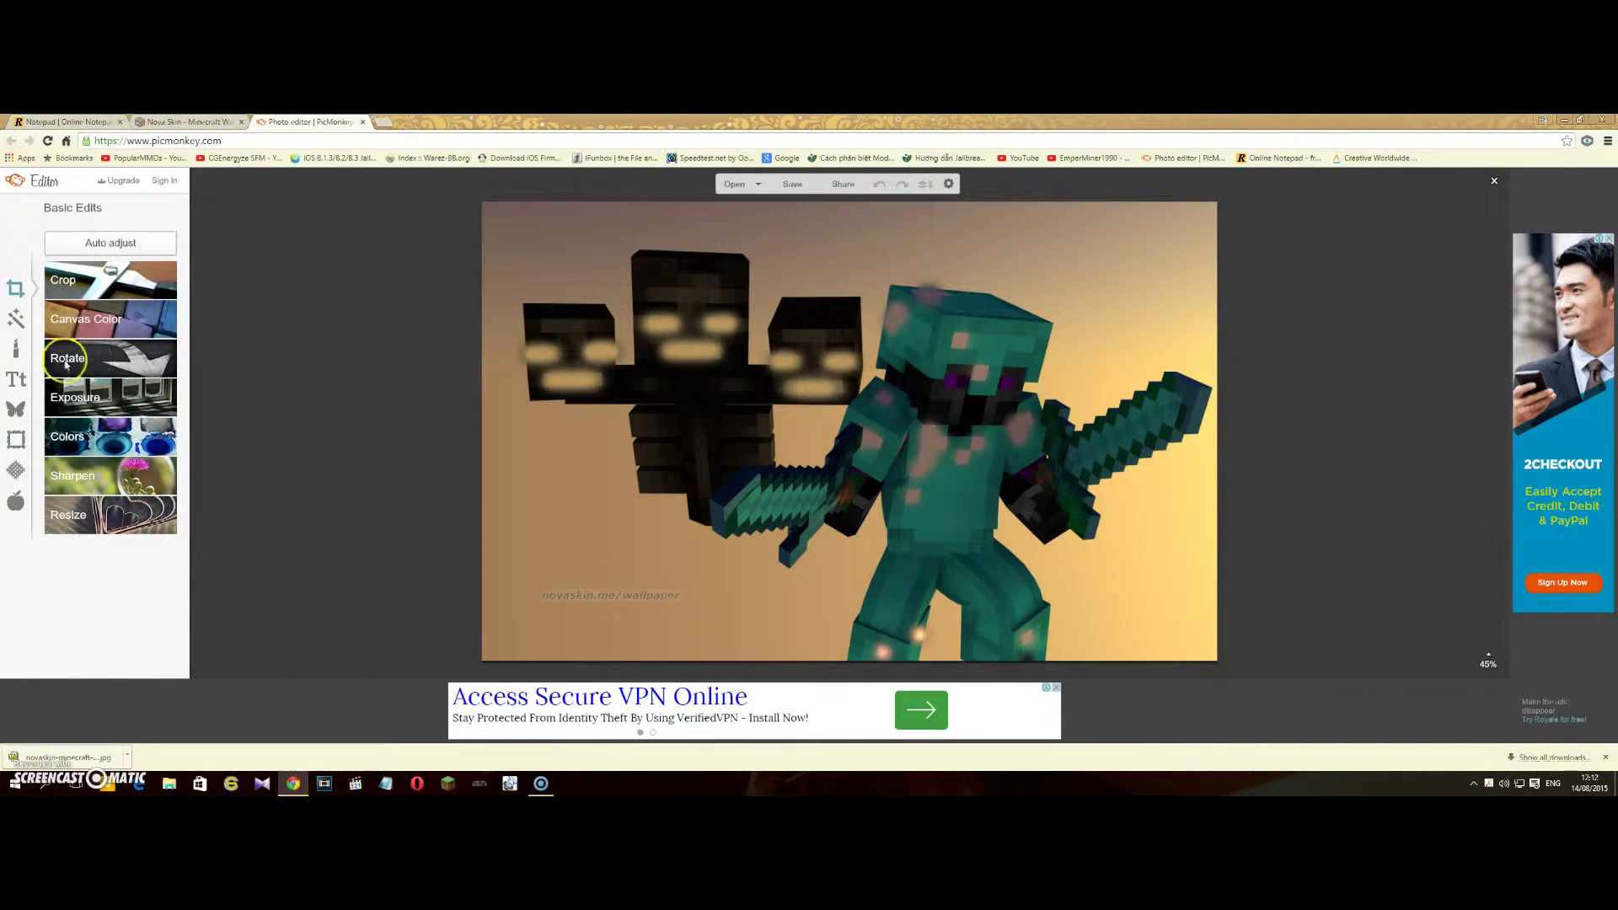
click(11, 380)
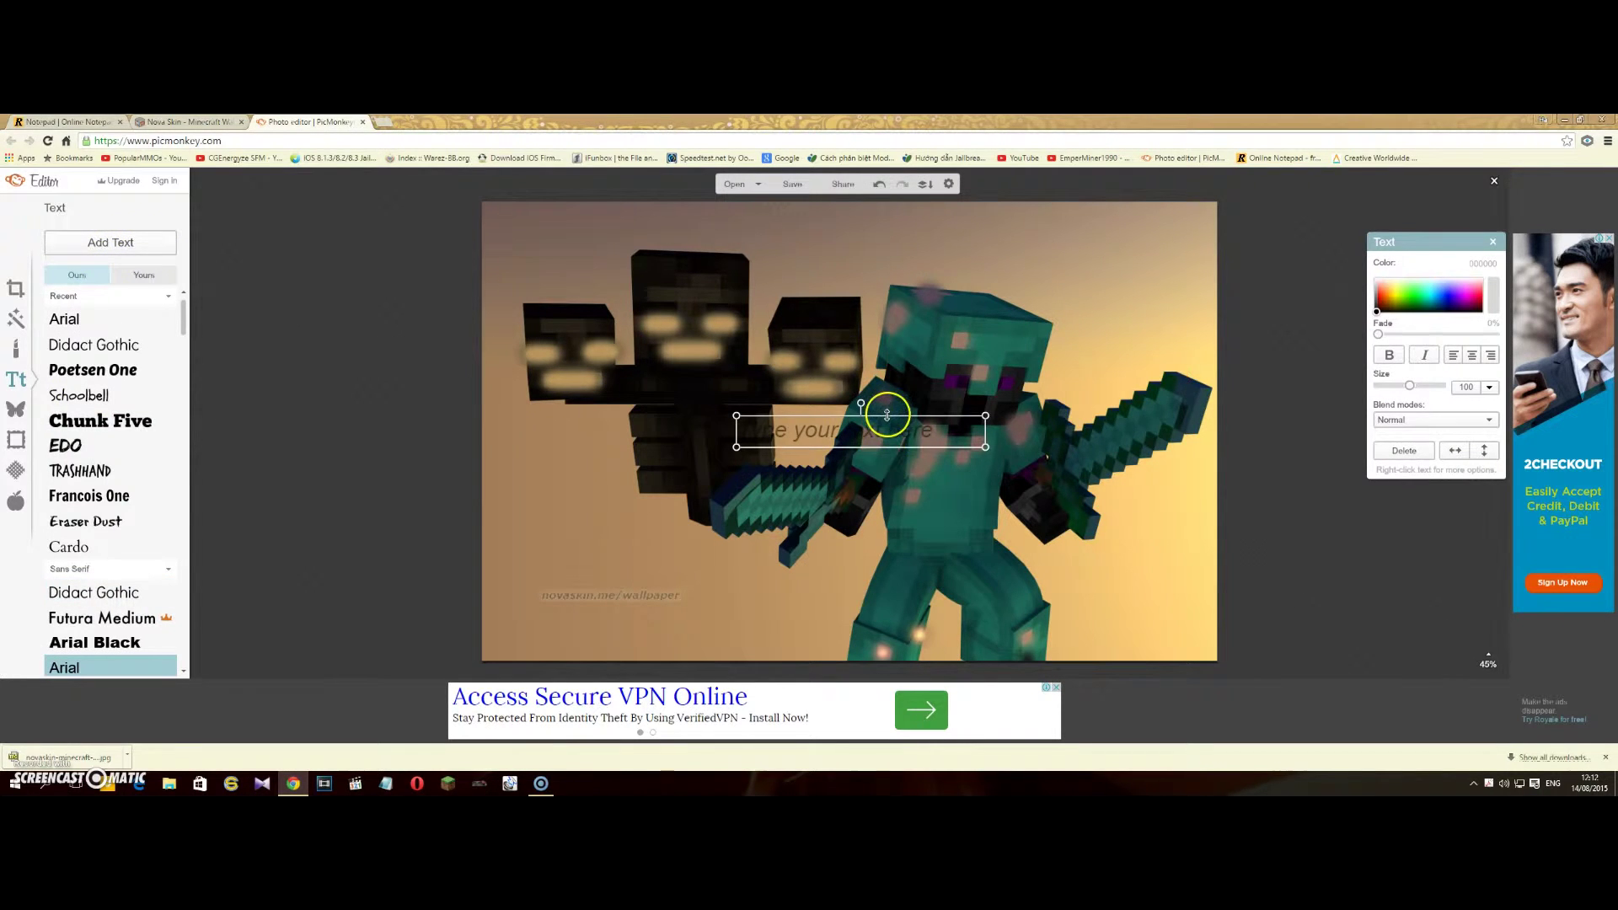
mouse_move(888, 415)
mouse_down()
mouse_move(885, 371)
mouse_move(890, 515)
mouse_up()
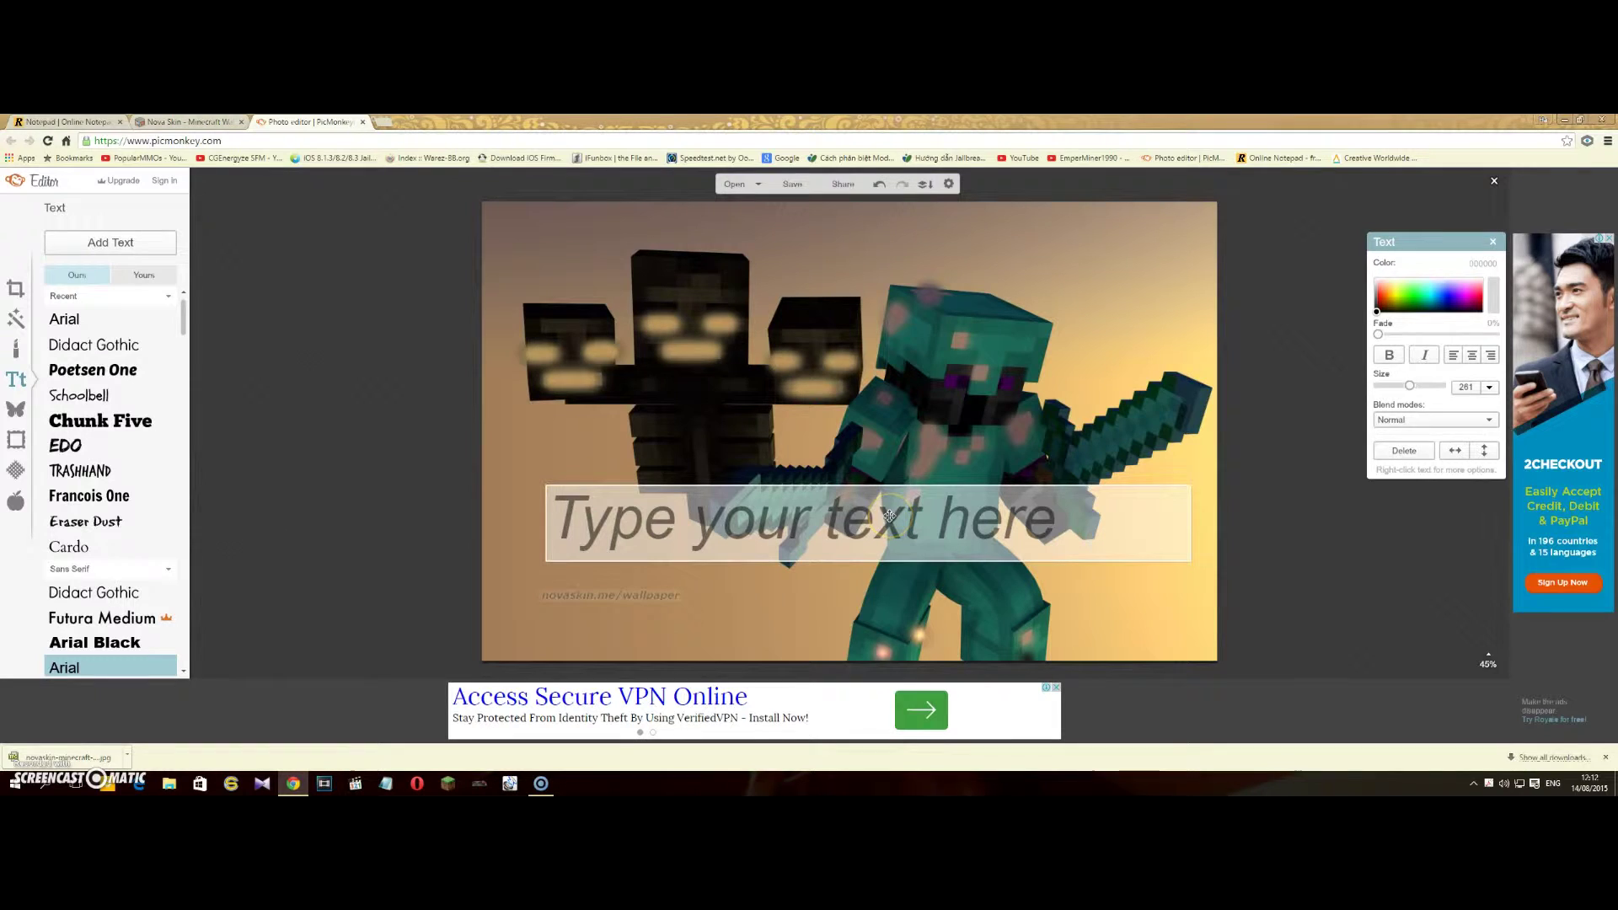
Type 'Your Channel Name' and resize the lettering down to size 201
text(Your)
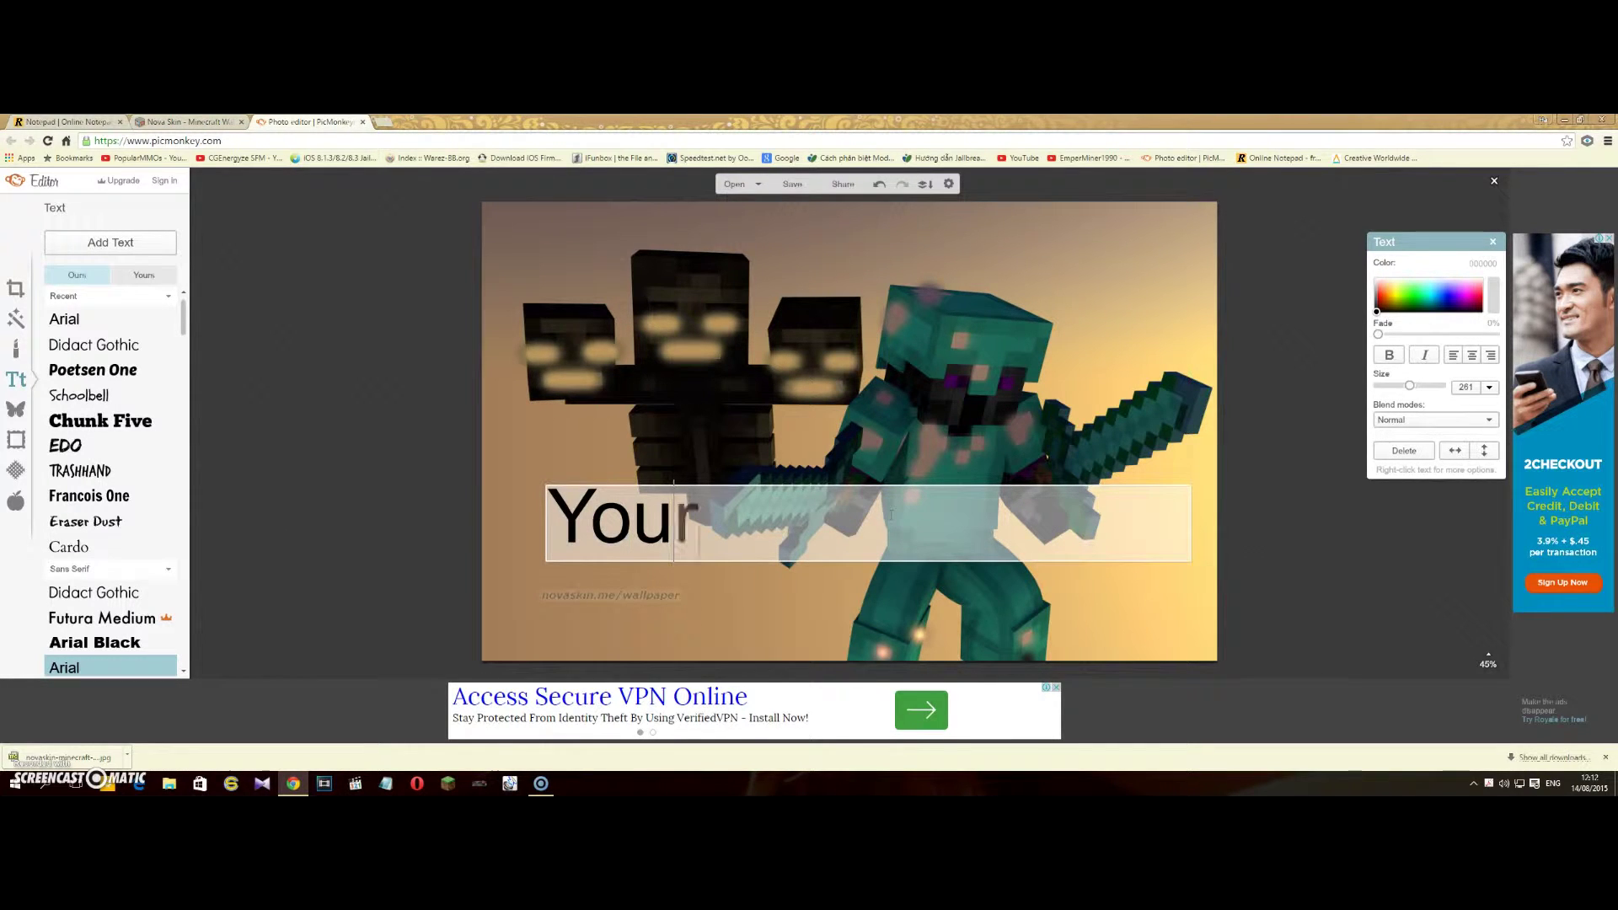
text( Cha)
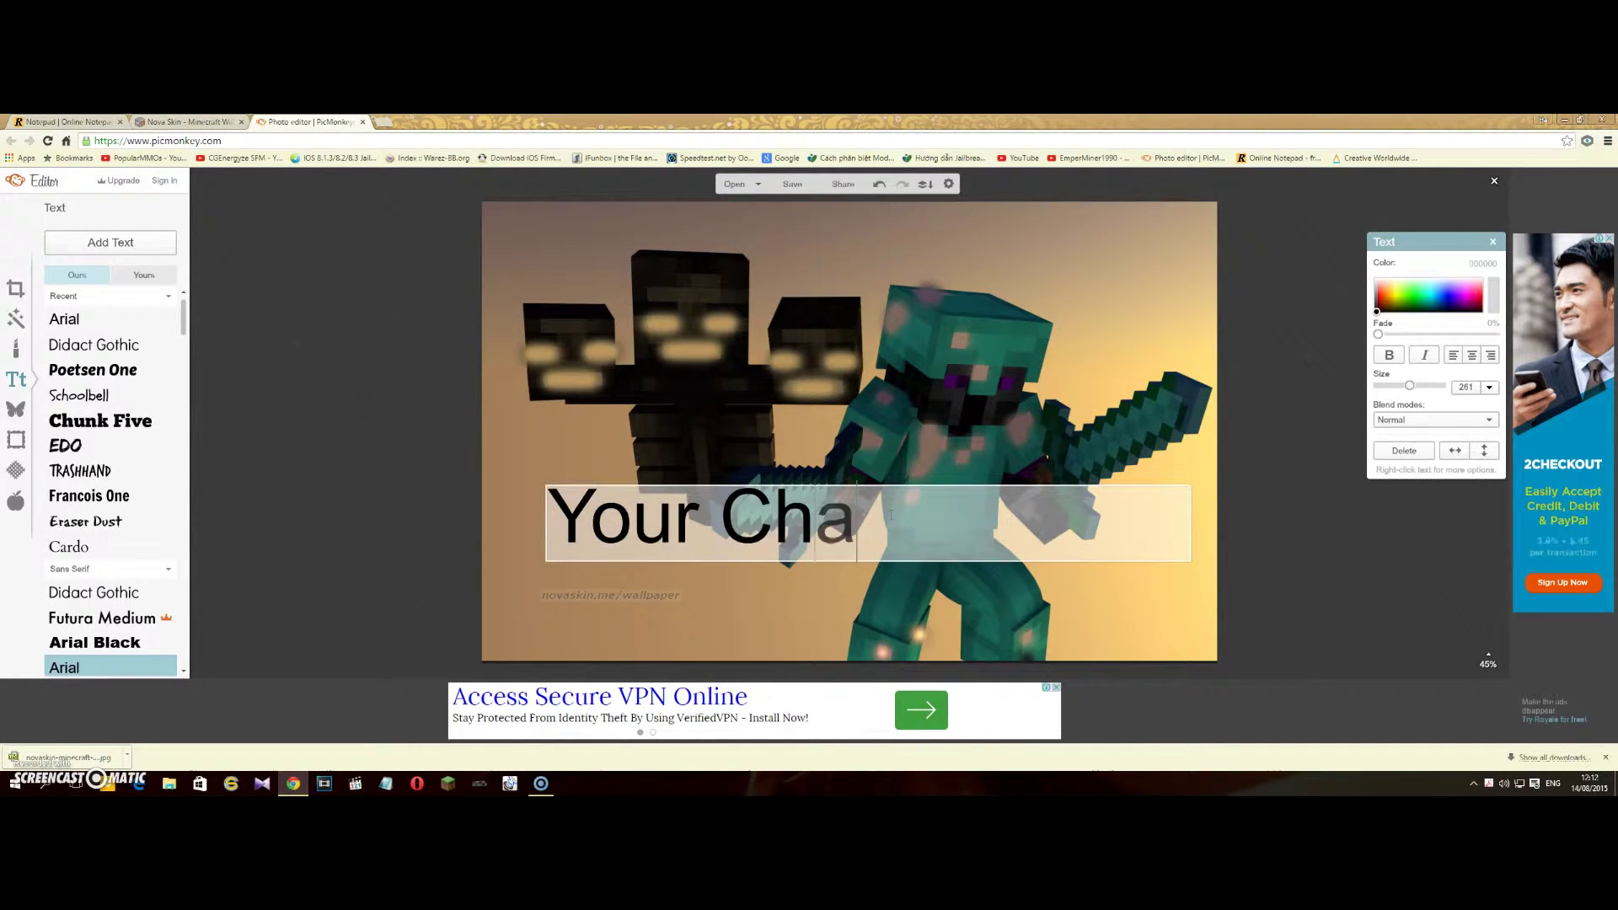
text(nnel )
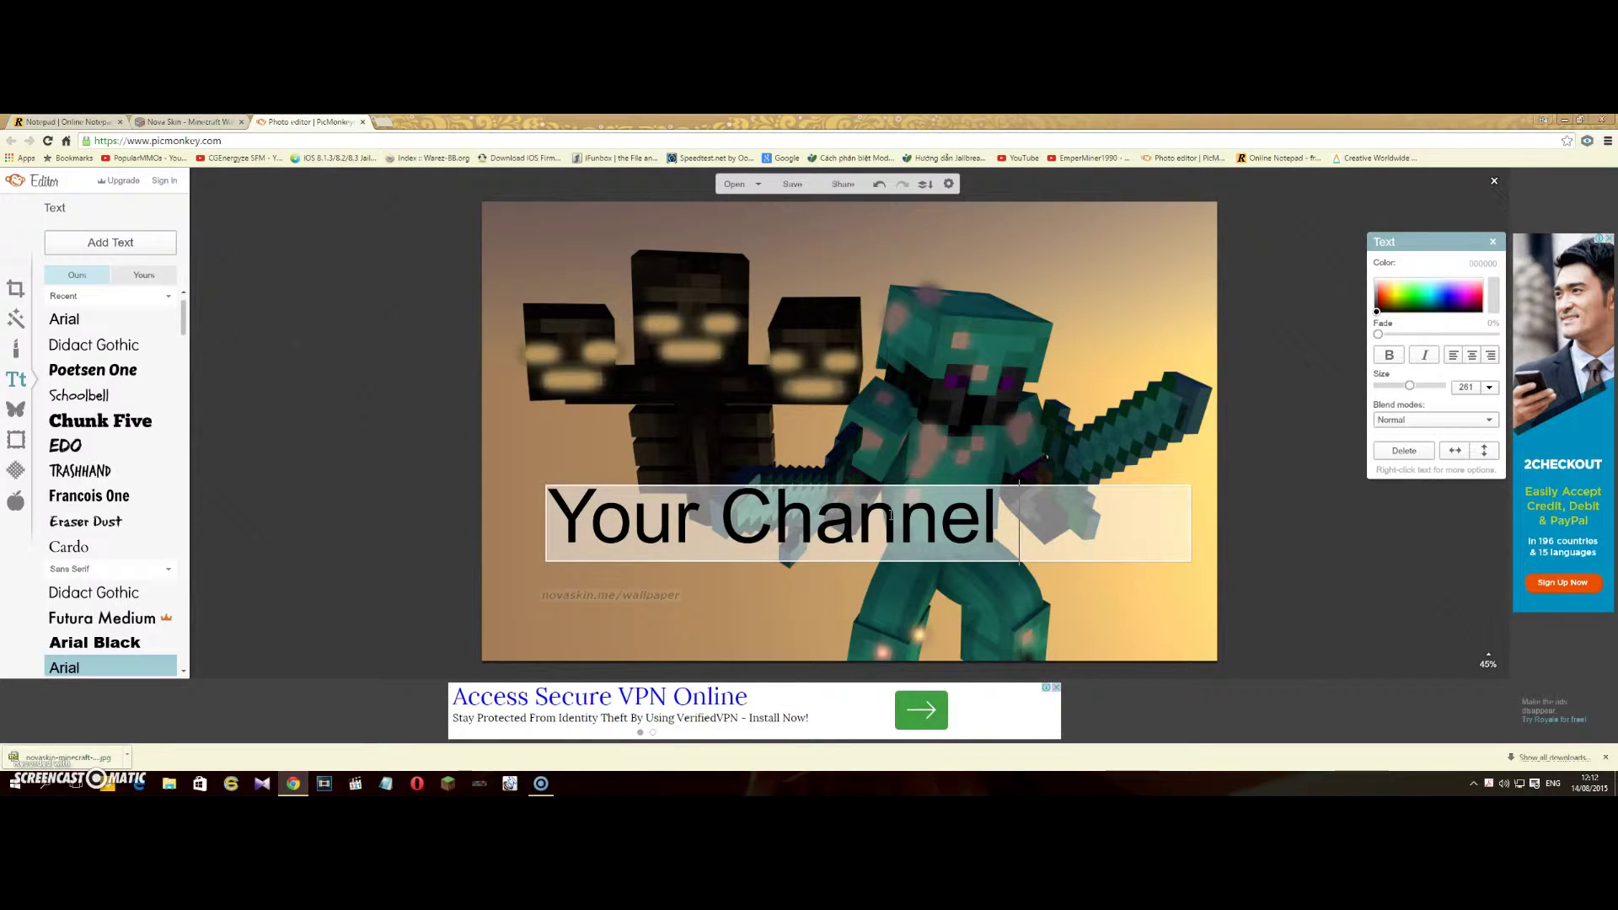
text(Name)
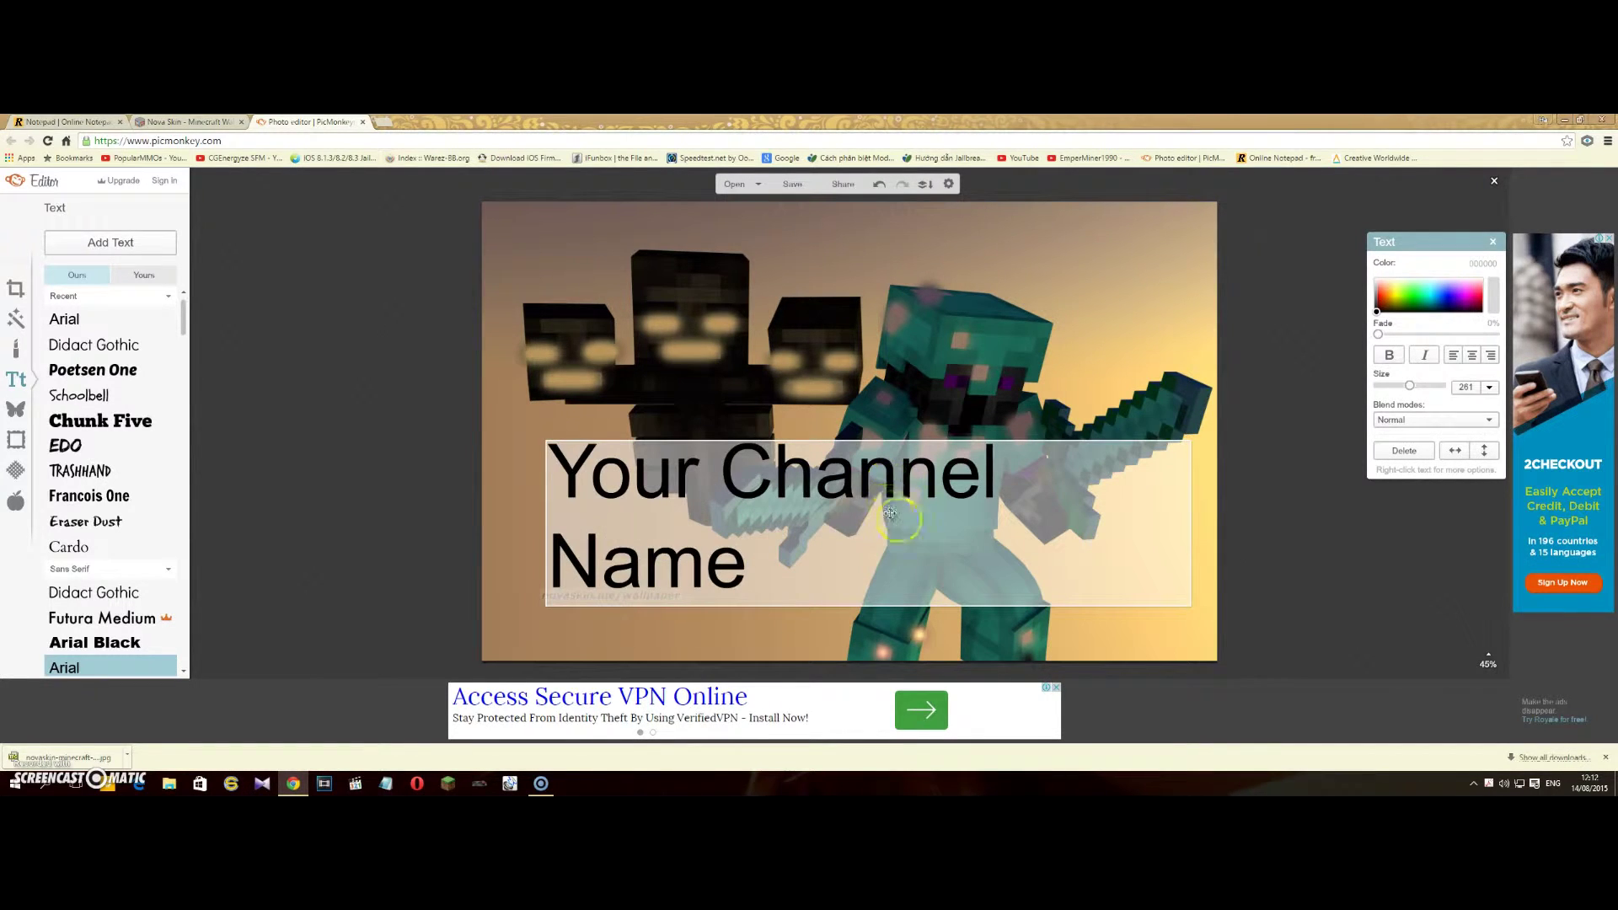
drag(1015, 441, 1030, 466)
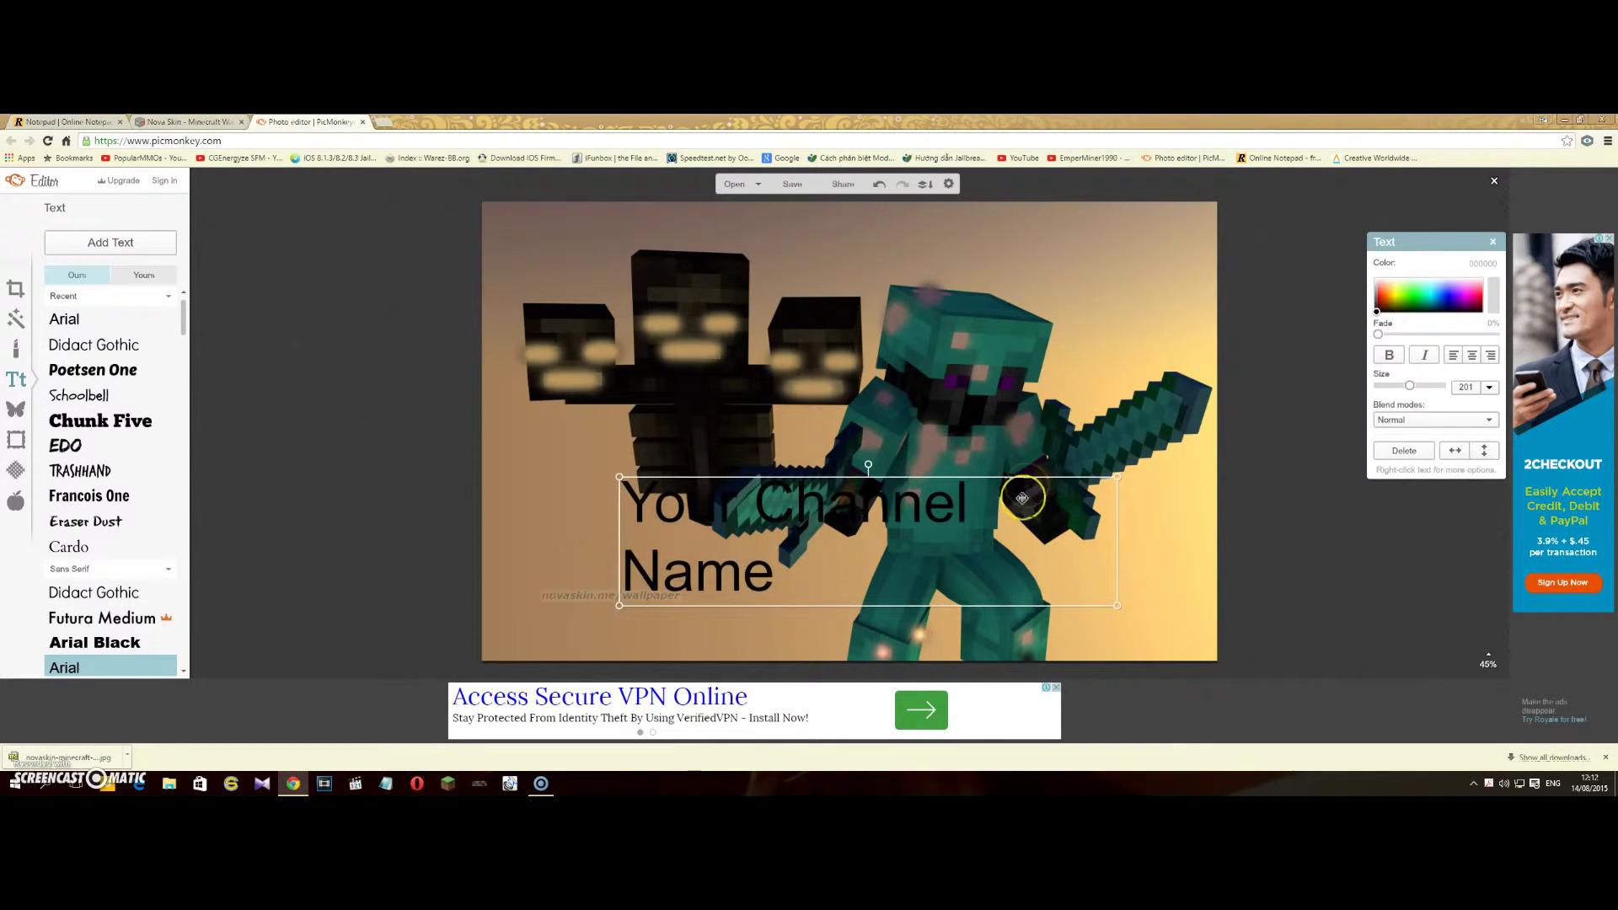
drag(1030, 466, 1011, 581)
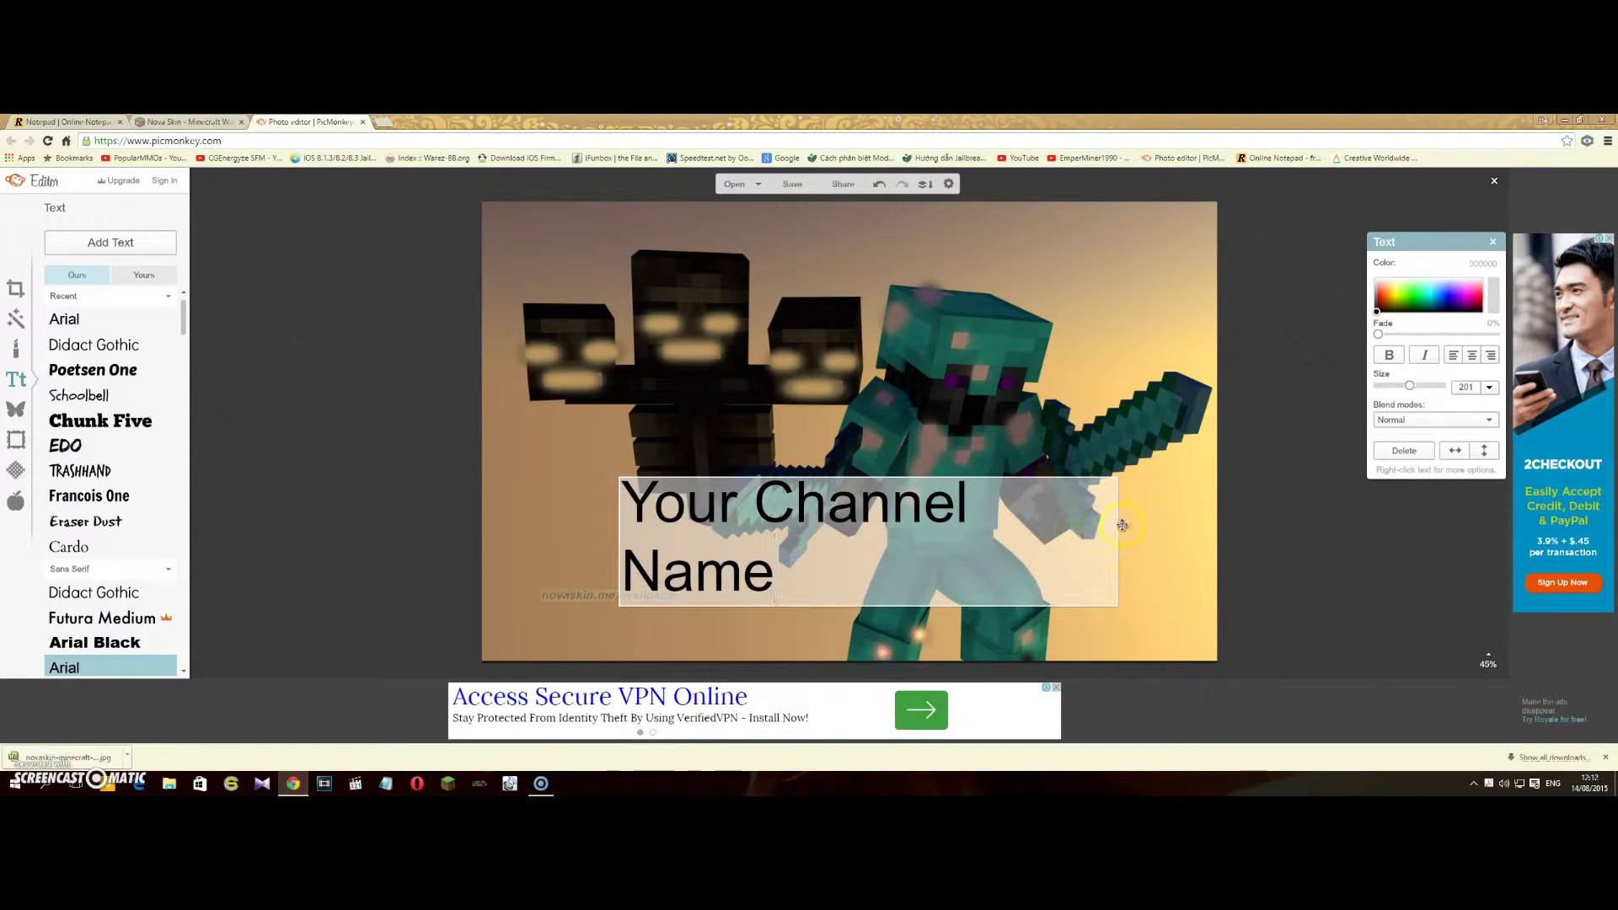
Widen the text box to fit one line, move it to the middle, and select the text
drag(1117, 528, 1207, 531)
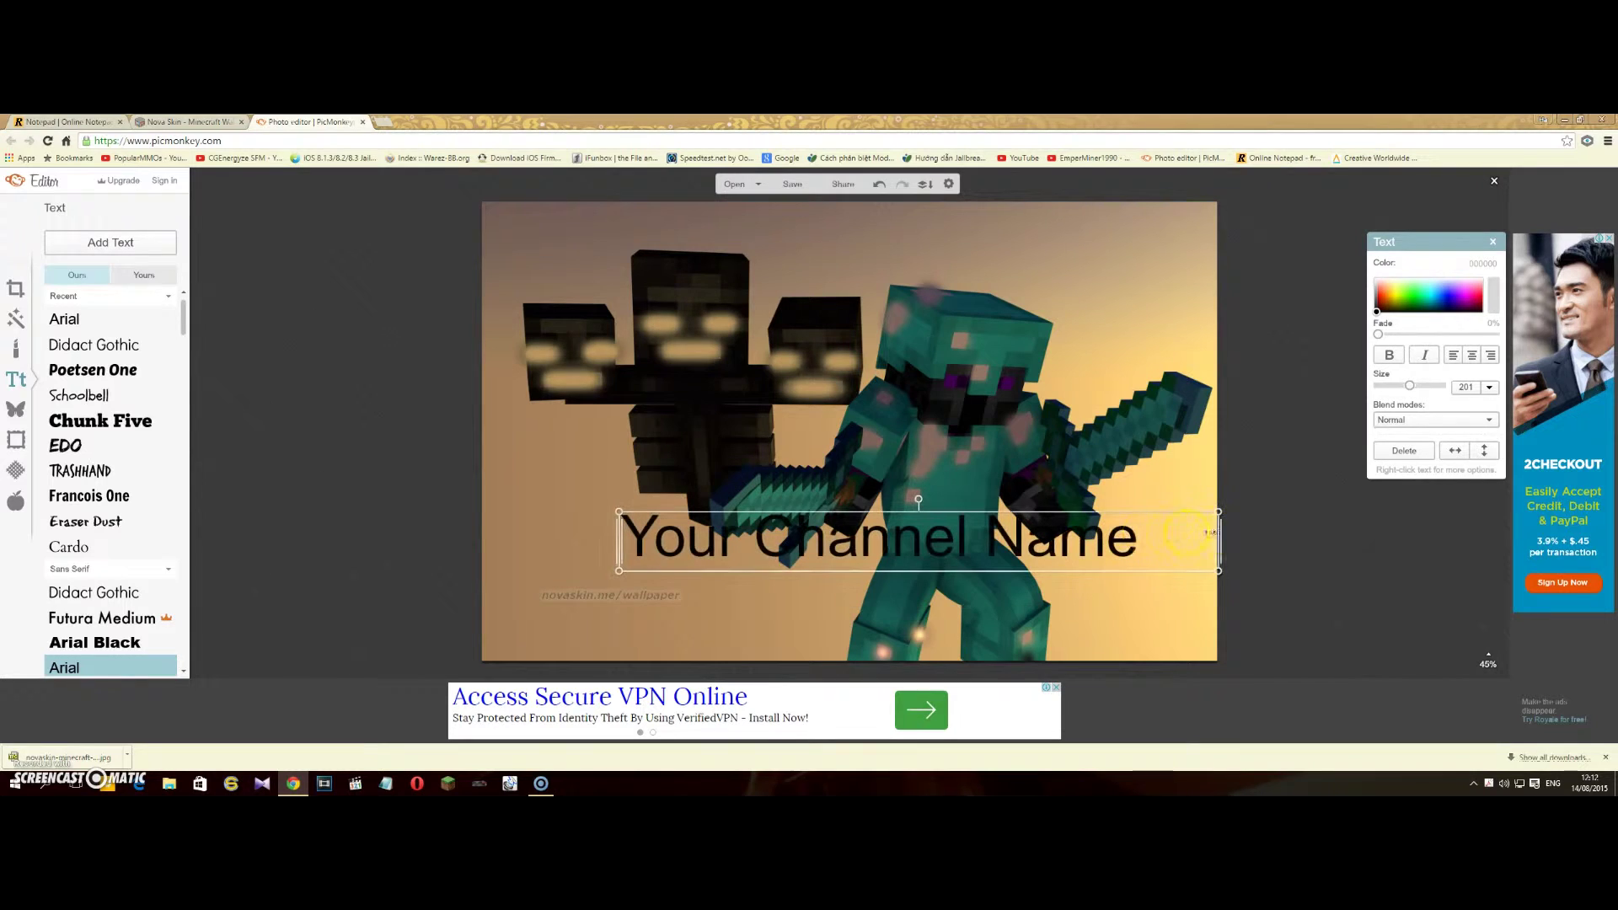
mouse_move(922, 531)
mouse_down()
mouse_move(923, 481)
mouse_move(901, 473)
mouse_up()
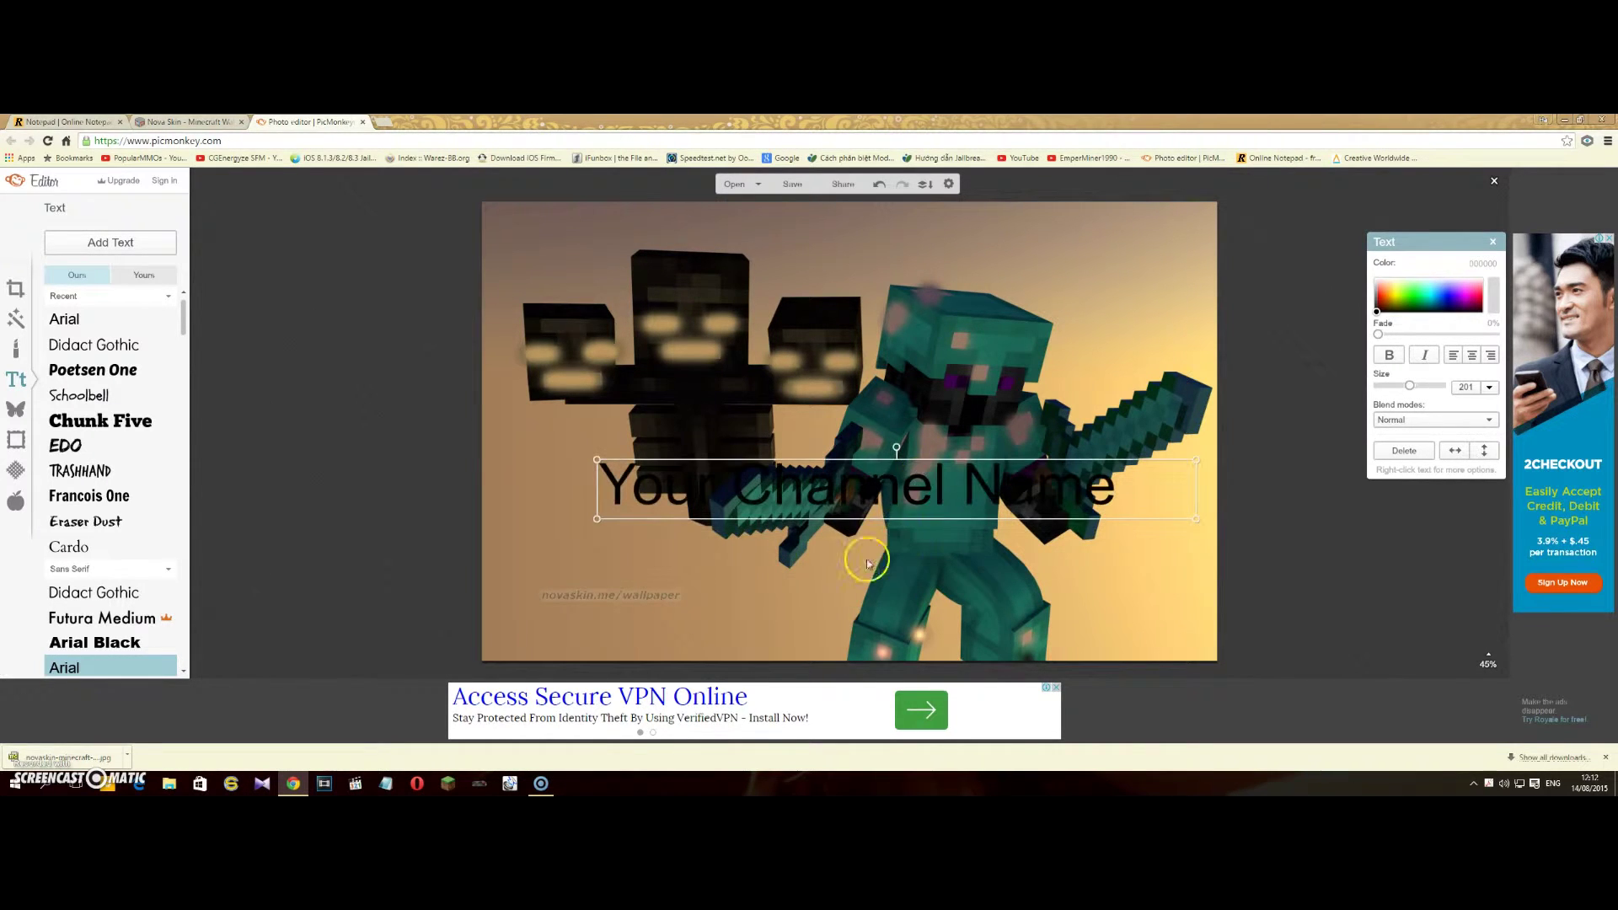
double_click(1125, 491)
drag(1121, 487, 538, 496)
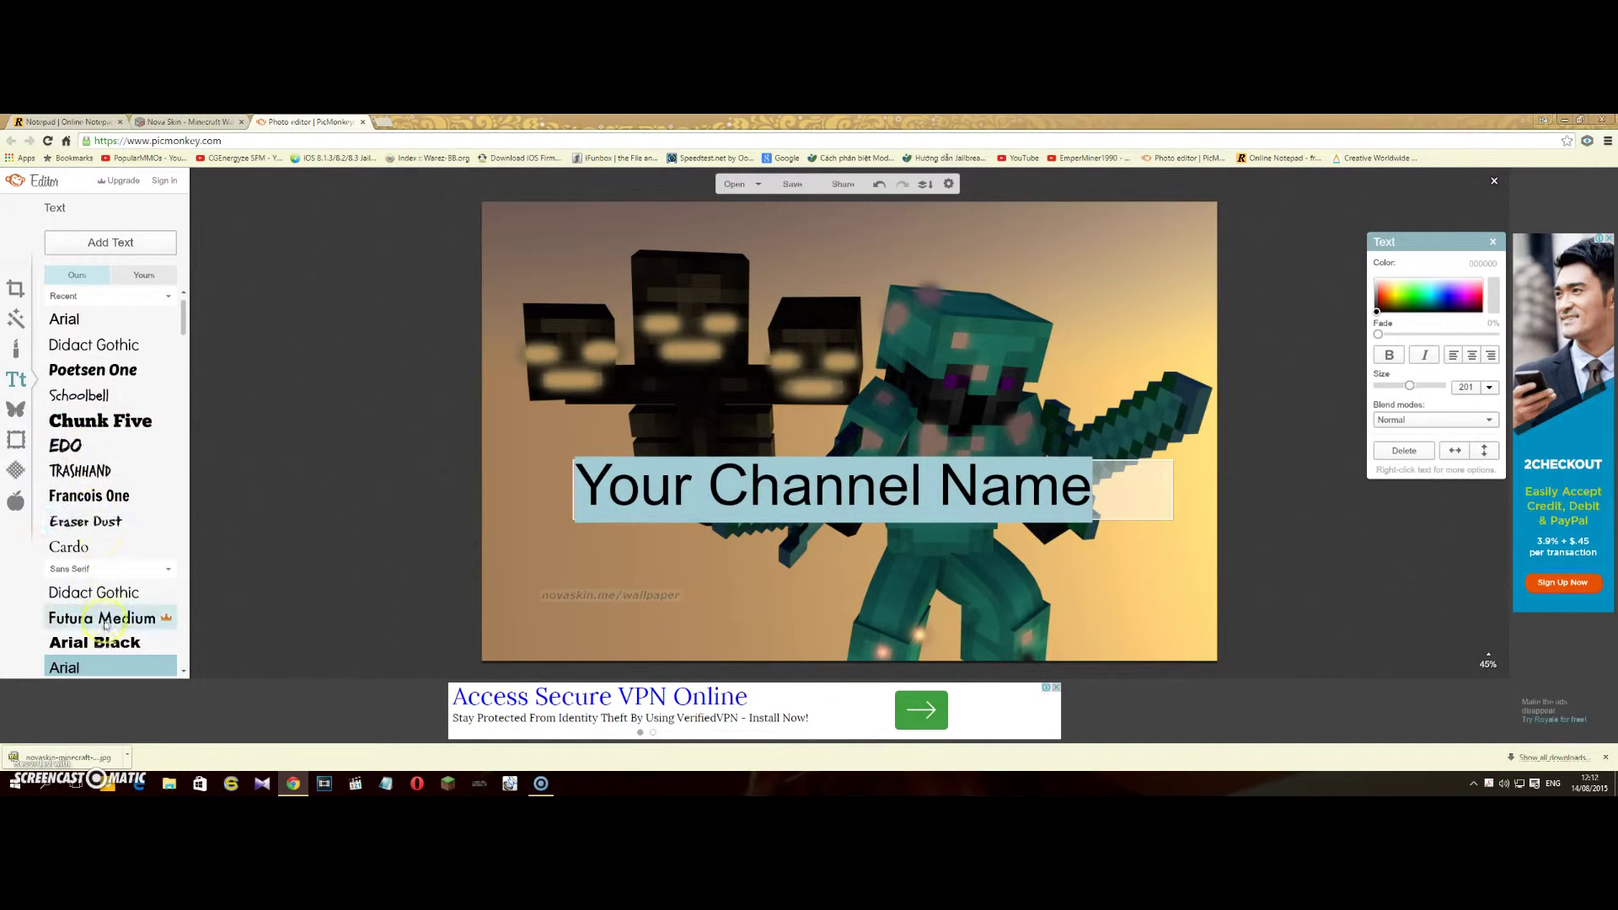
Change the text font to Trebuchet MS, skipping the premium Futura Medium font
scroll(118, 539, down, 1)
click(137, 552)
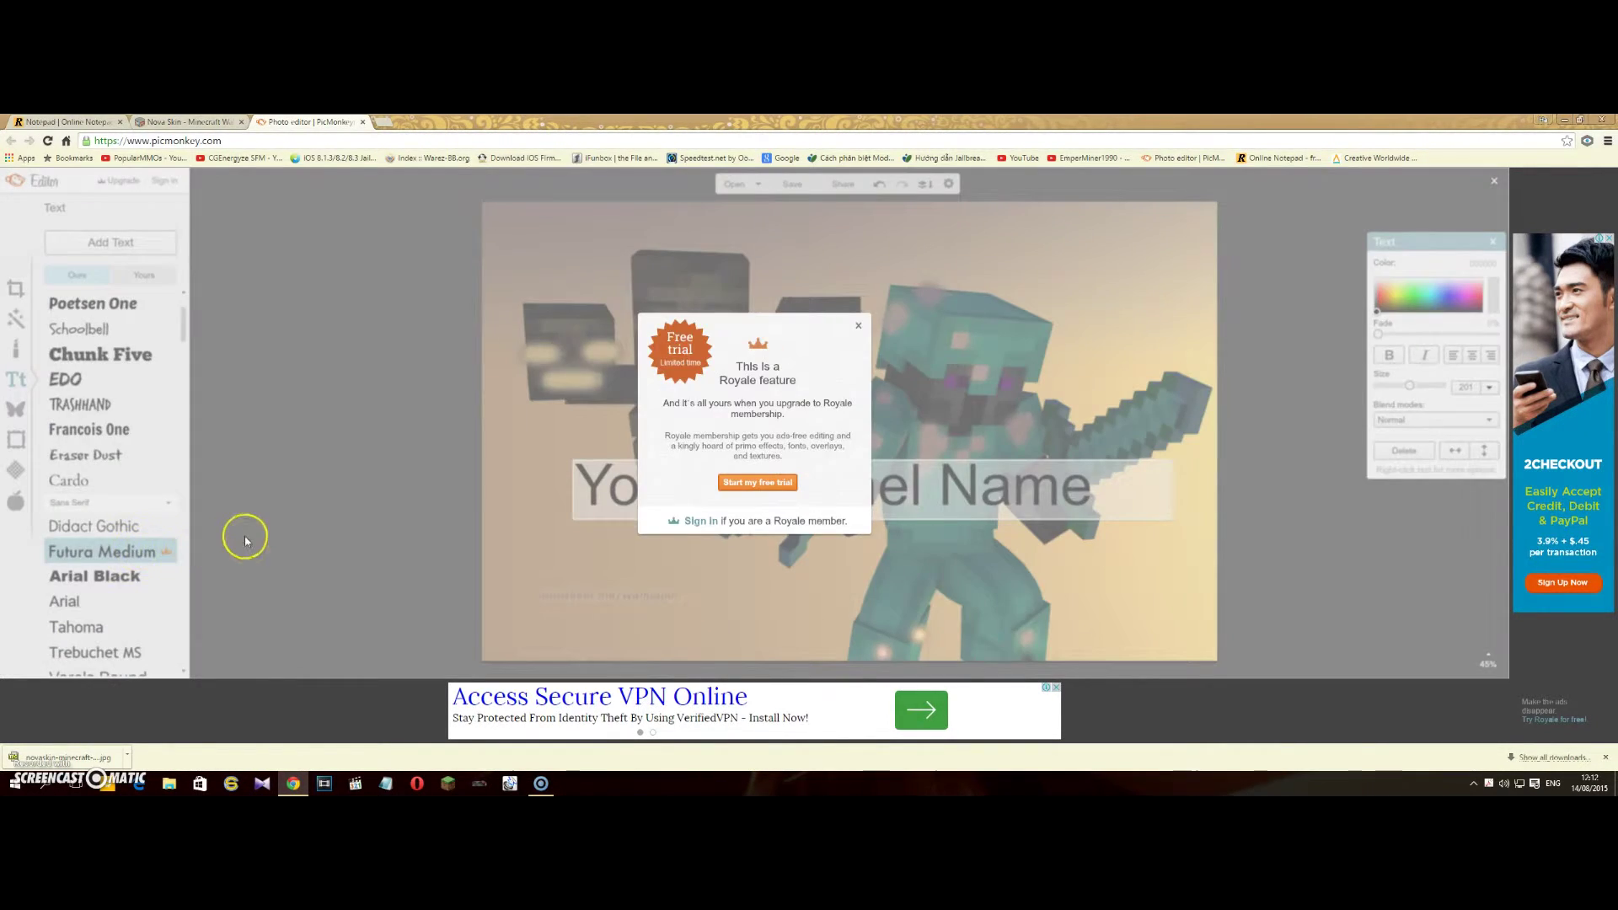
click(240, 533)
click(82, 527)
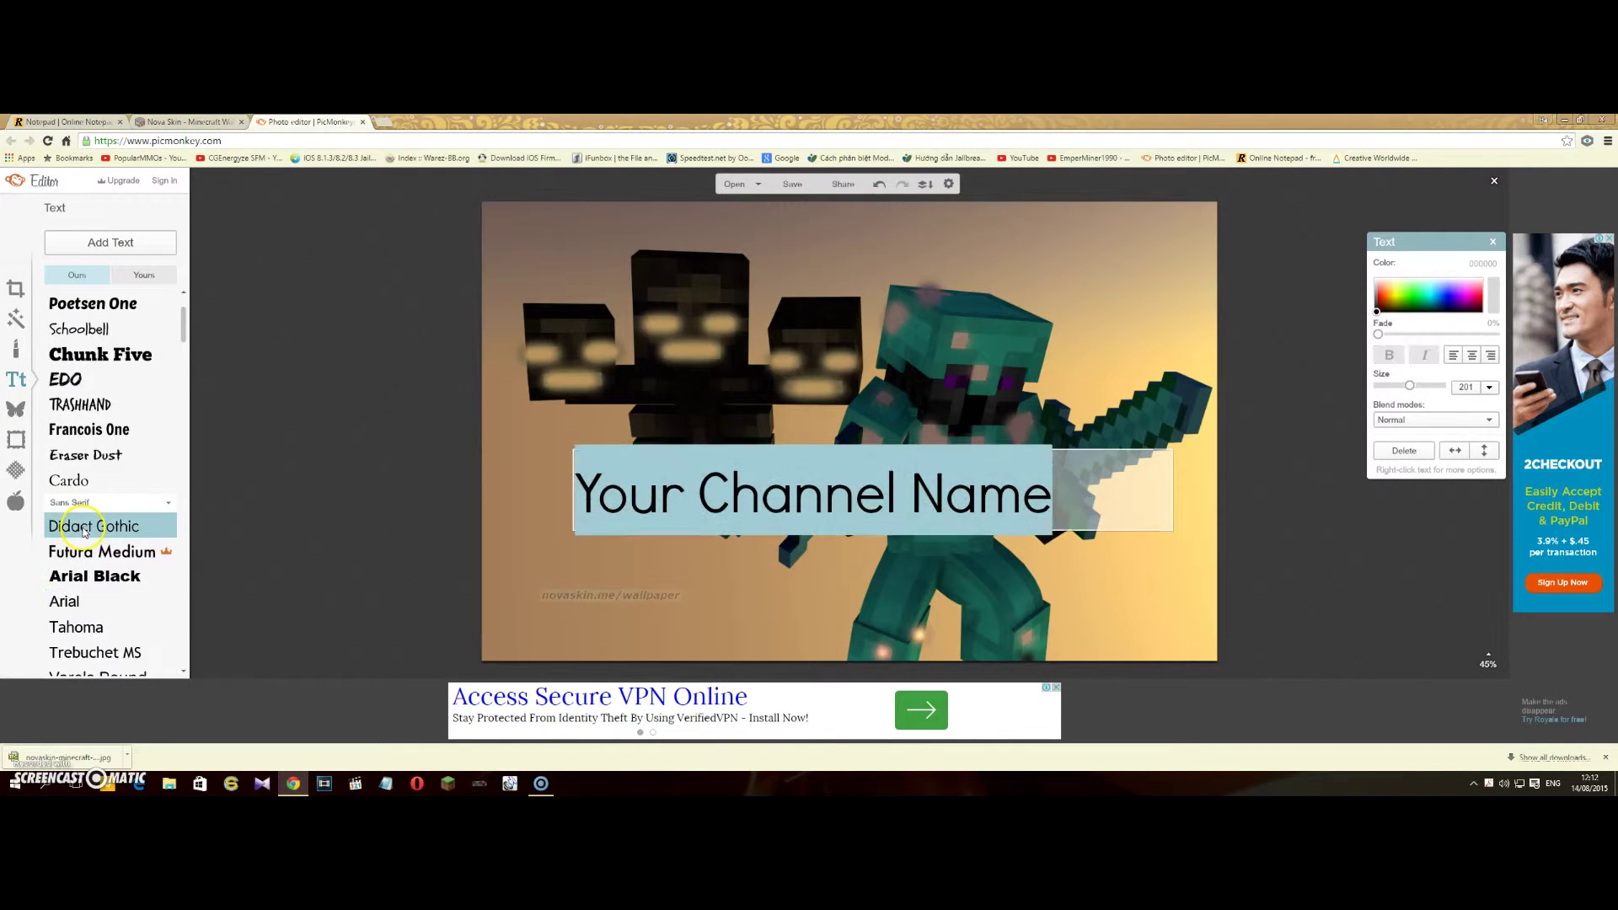
click(612, 515)
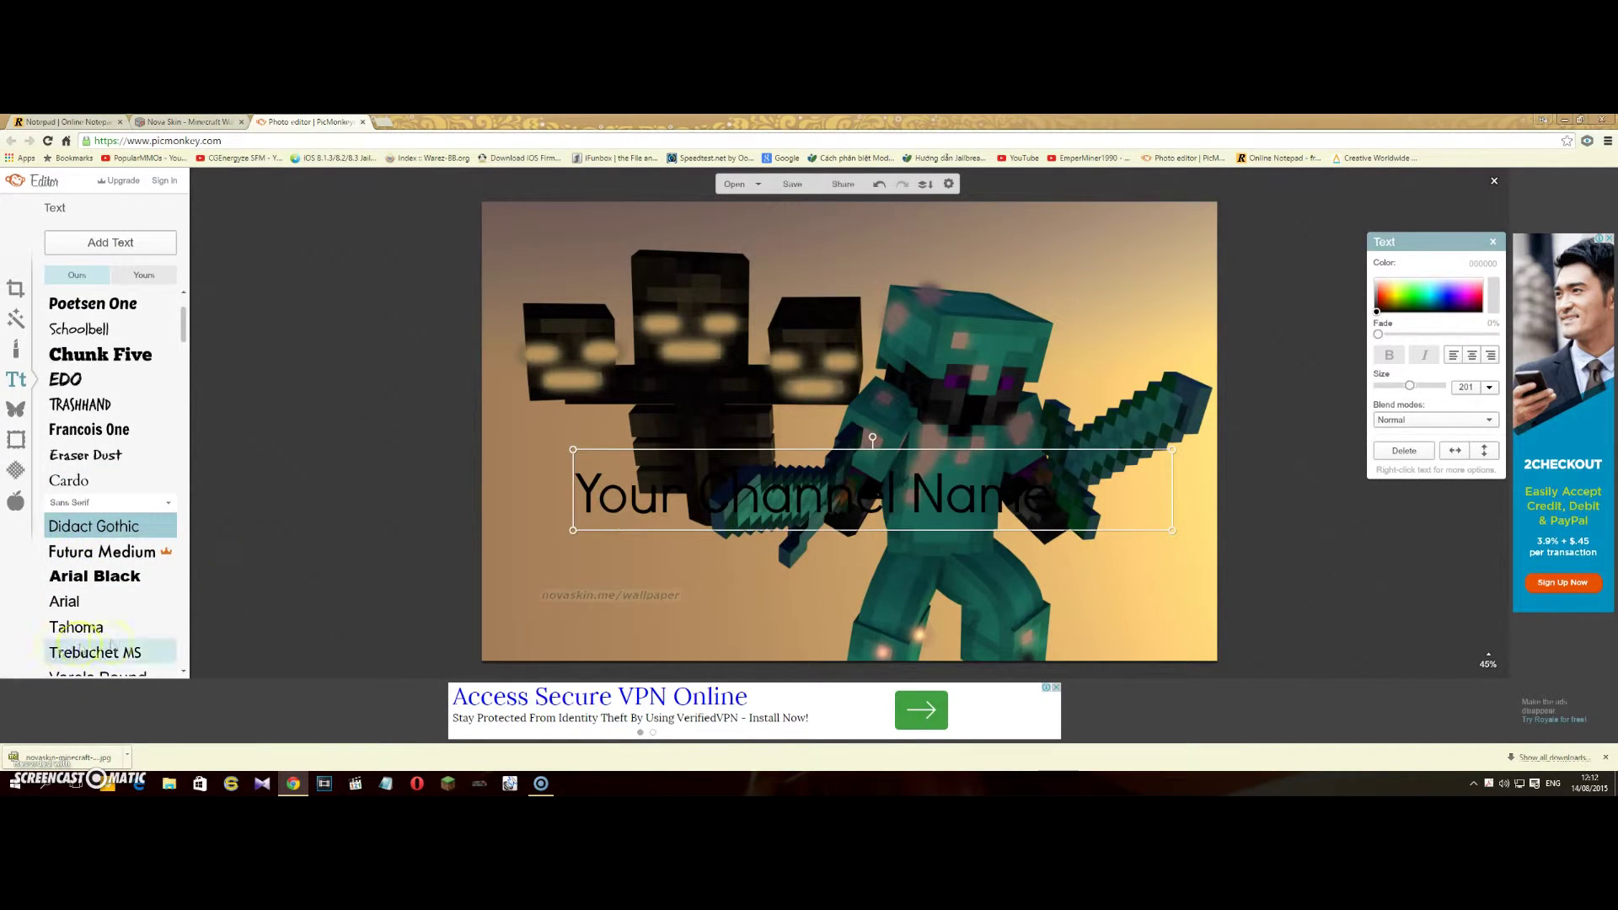
click(94, 633)
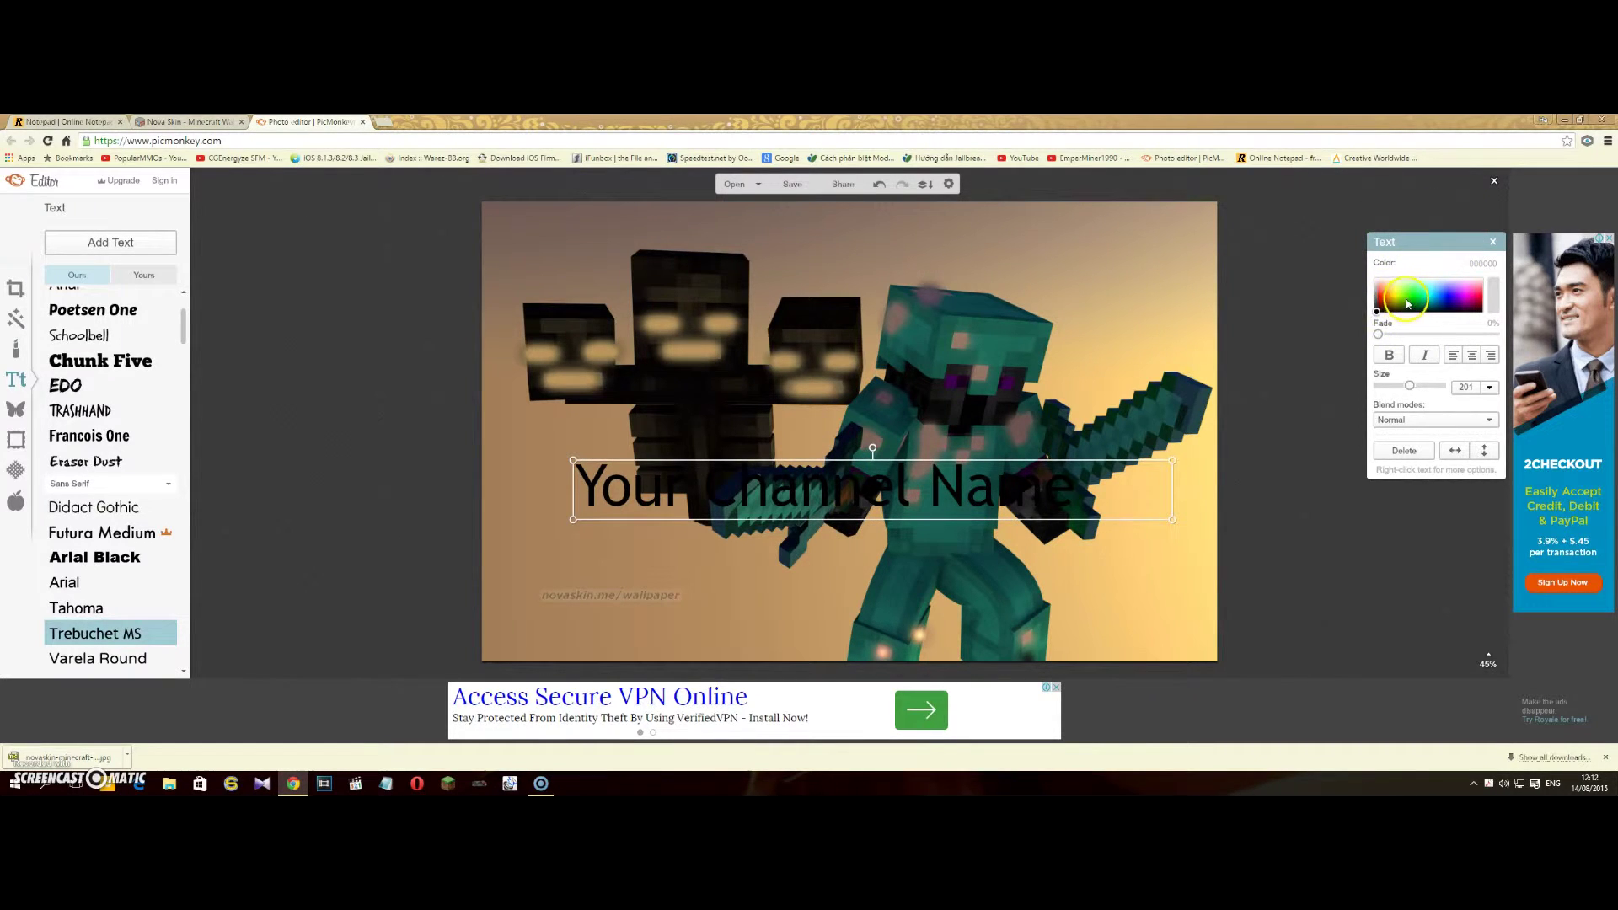
Make the text bright green, italic and bold, then deselect it to review
click(1404, 300)
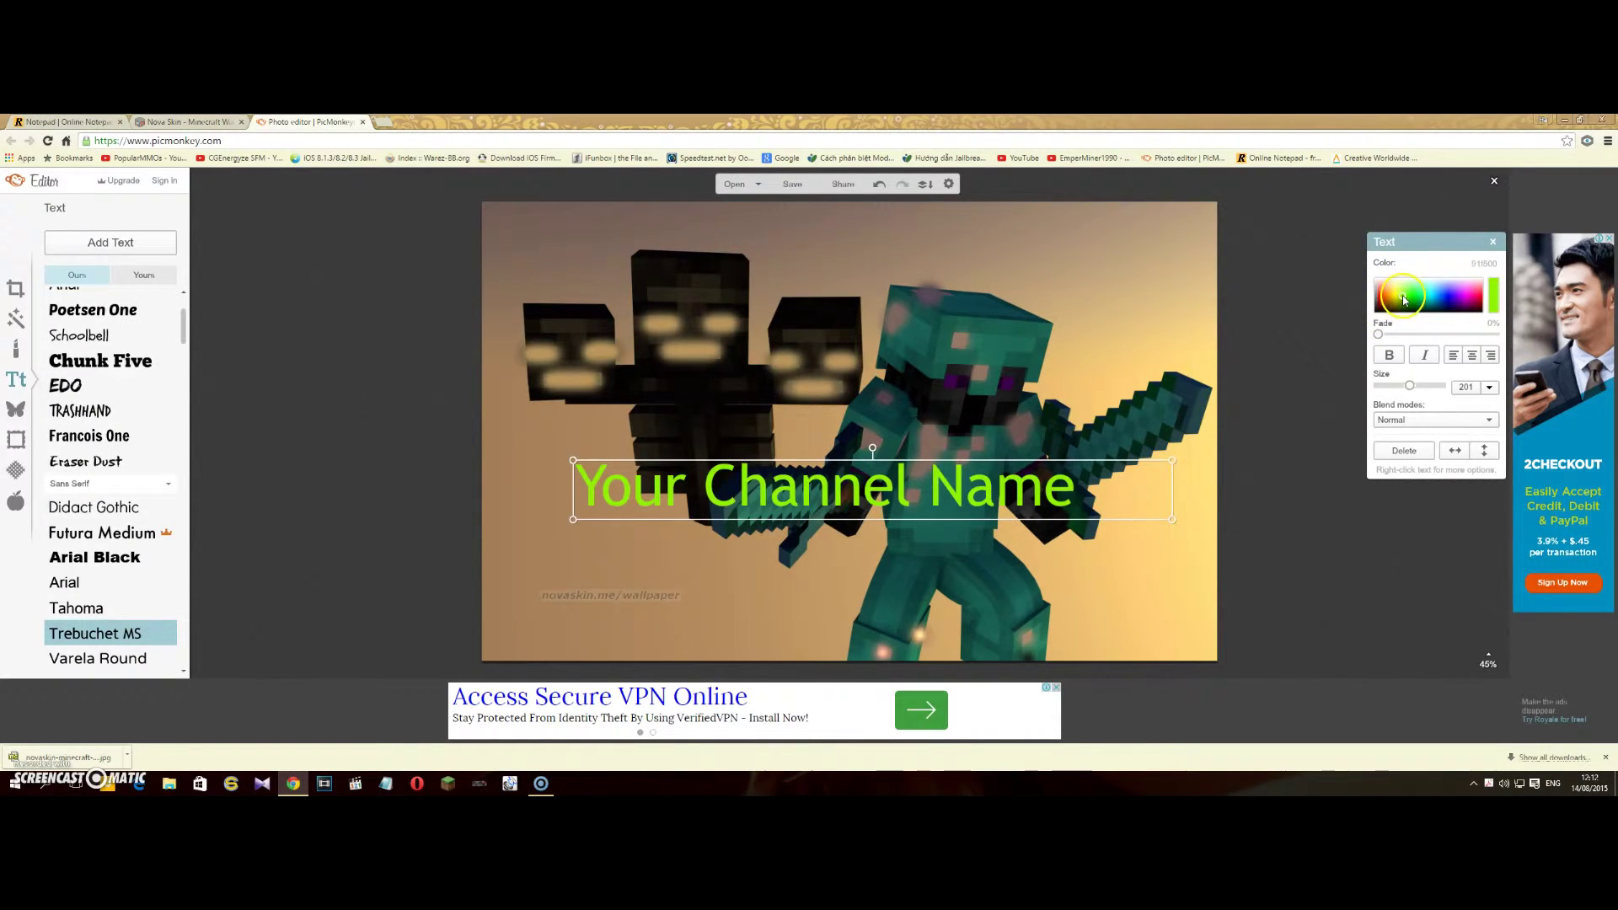
click(1426, 355)
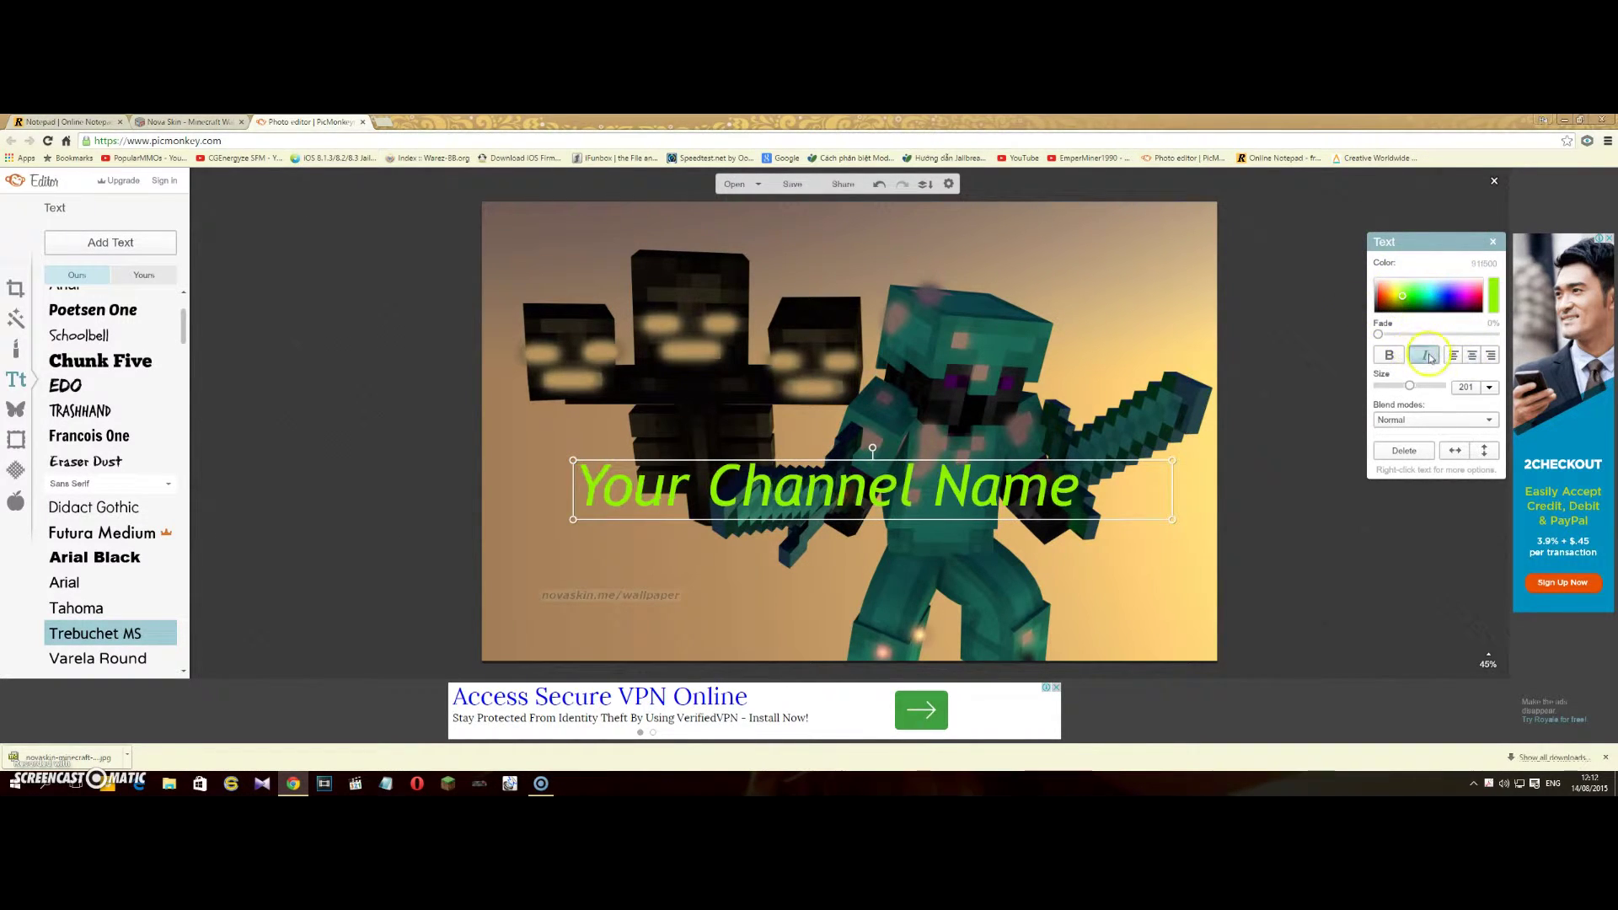
click(1386, 355)
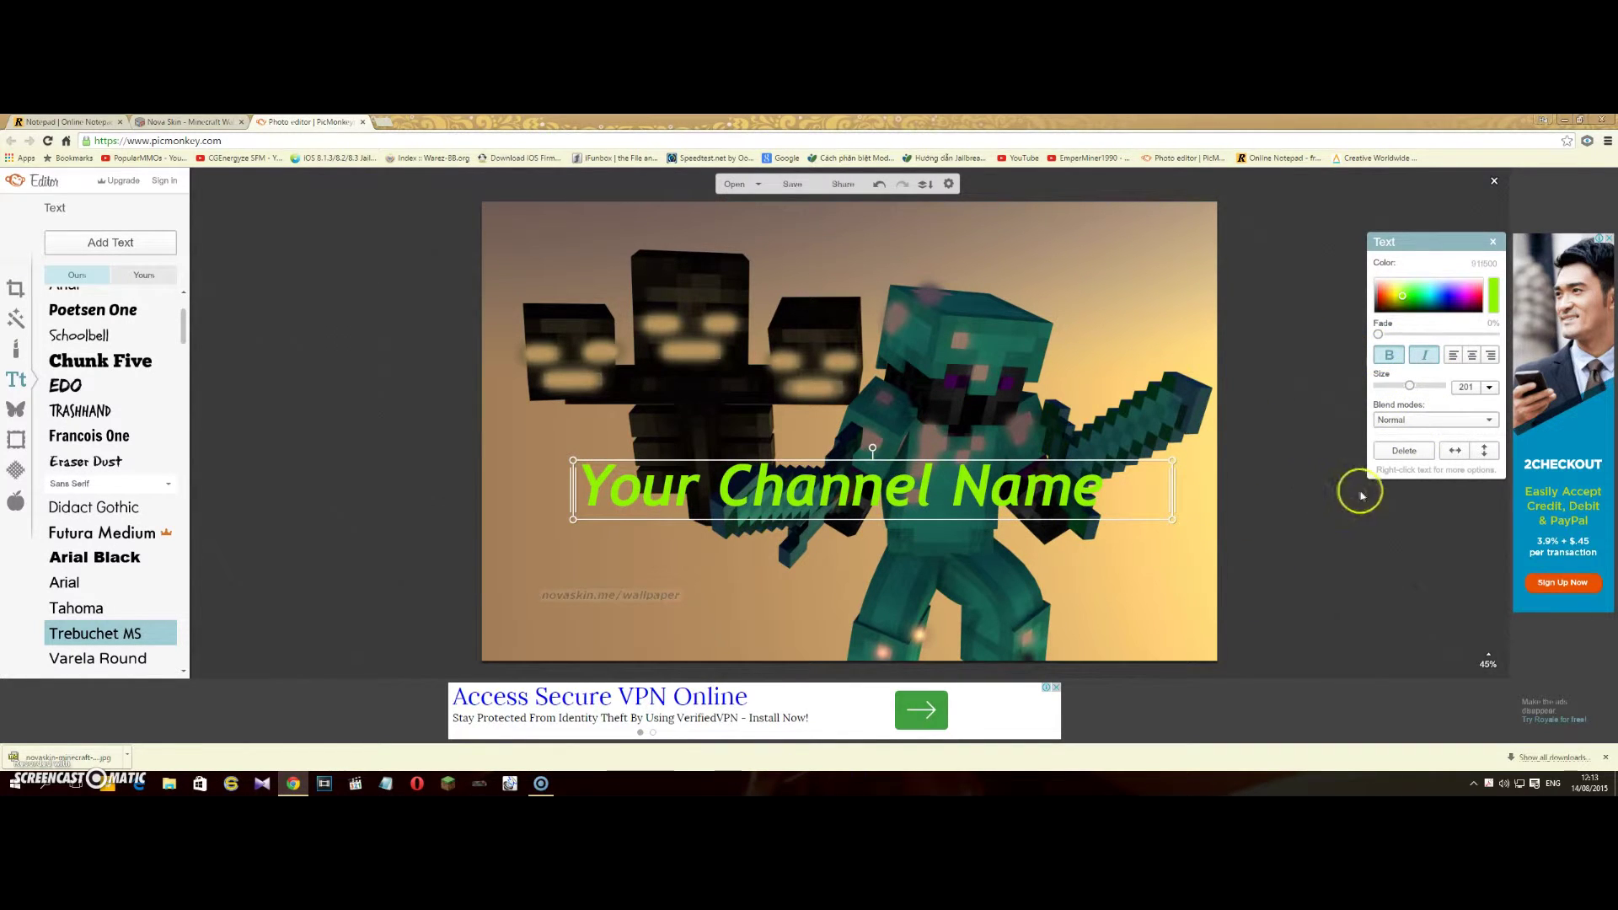
click(1112, 587)
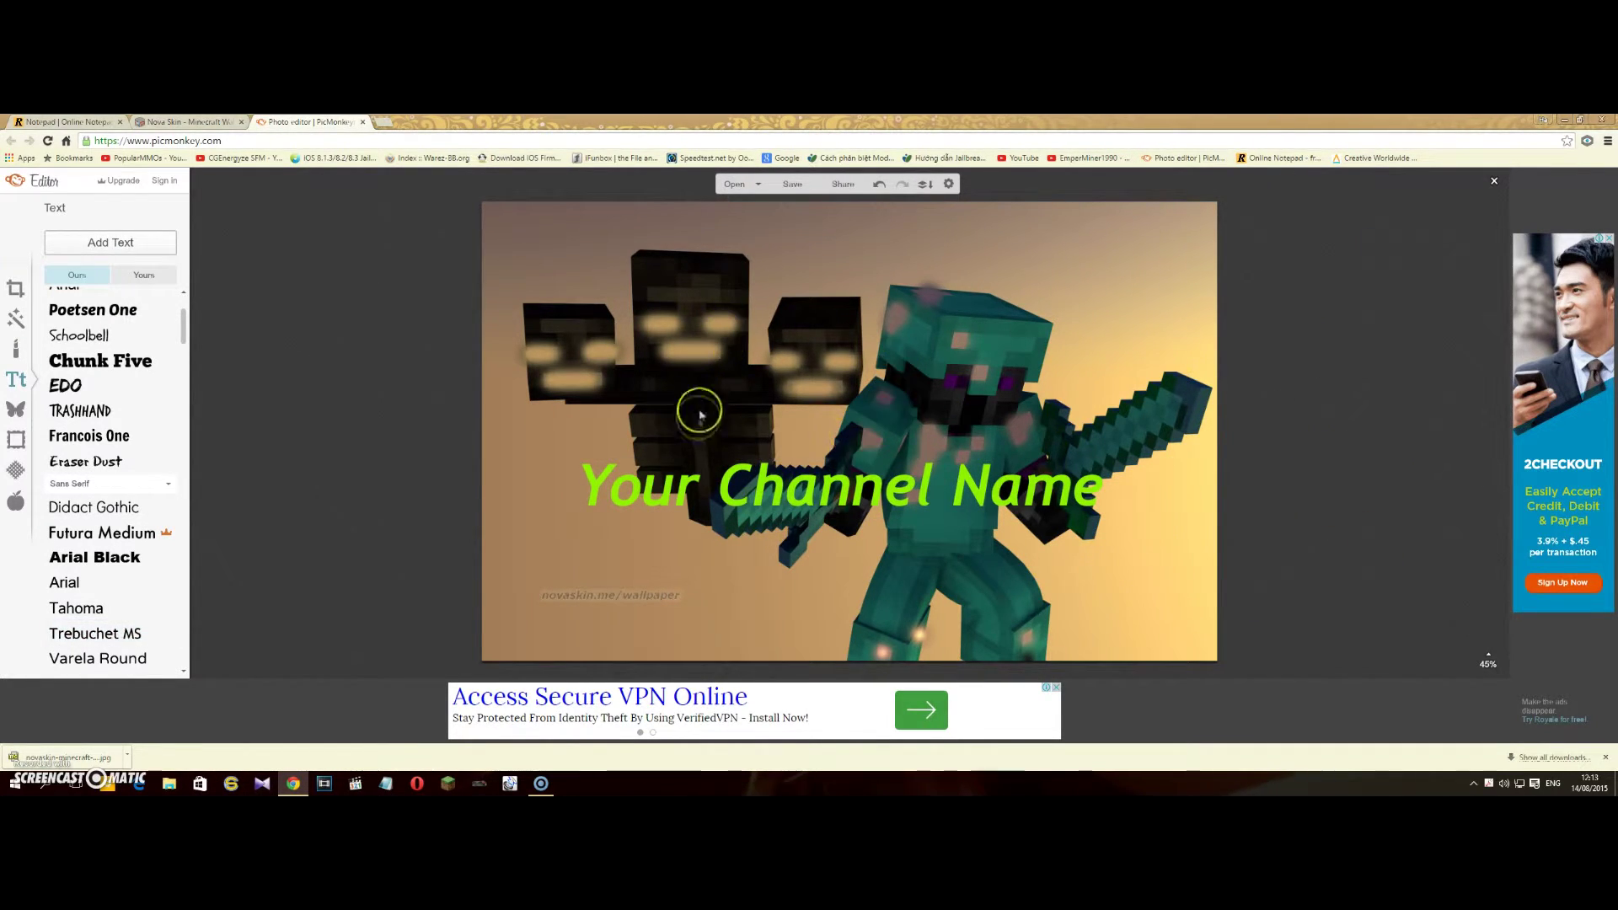
Save the image to the computer's Downloads folder as JPEG file 'Tutorial'
click(788, 185)
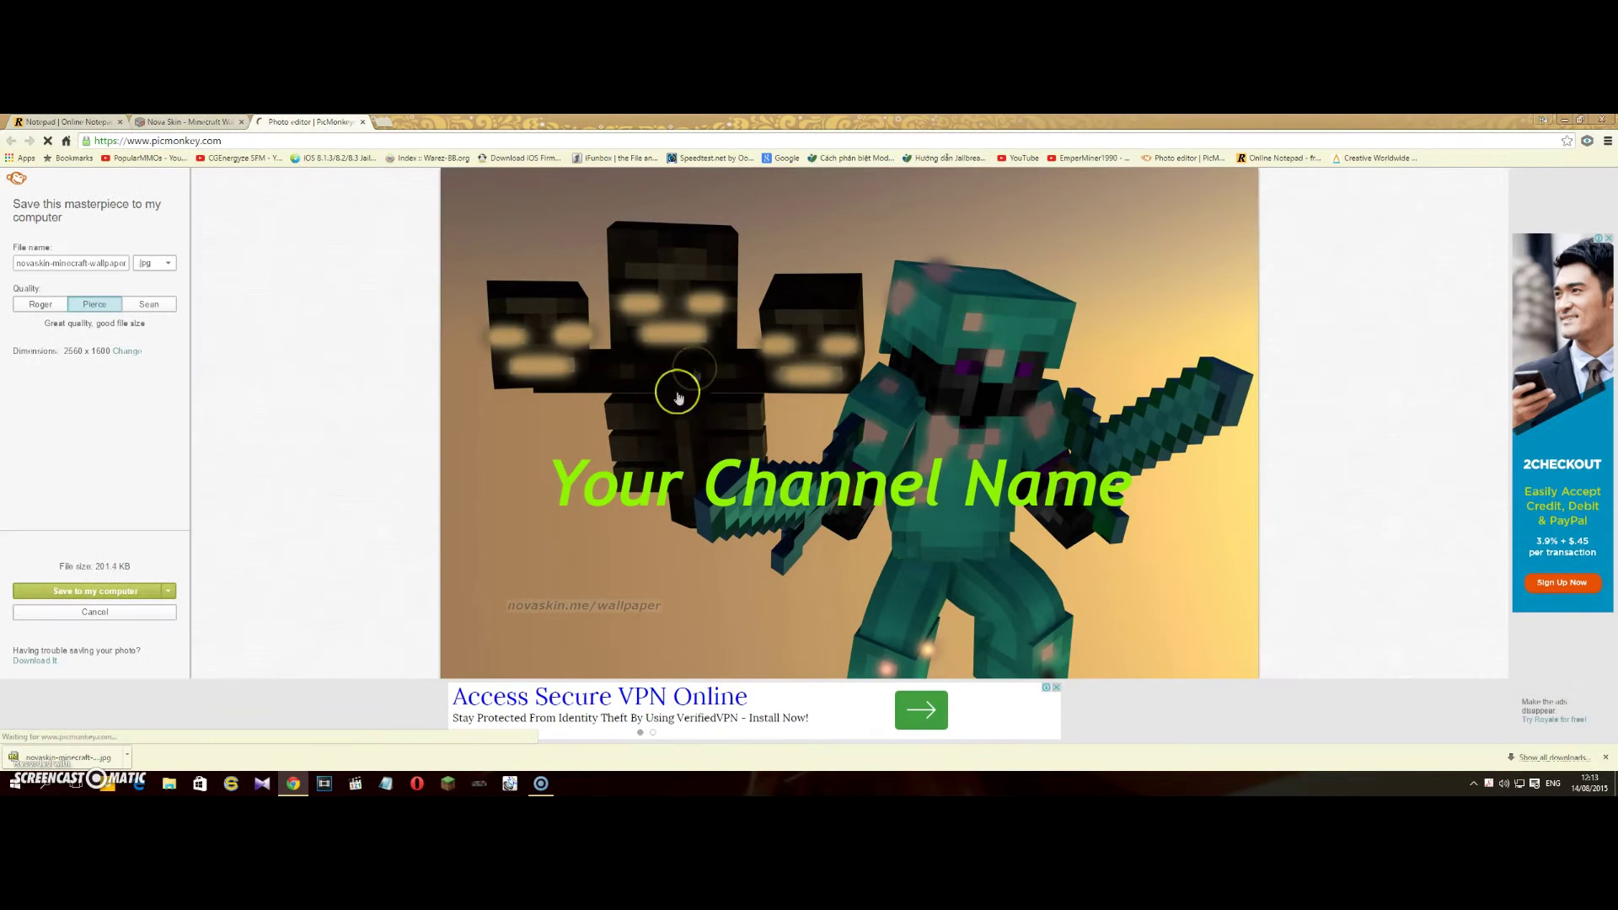
click(150, 592)
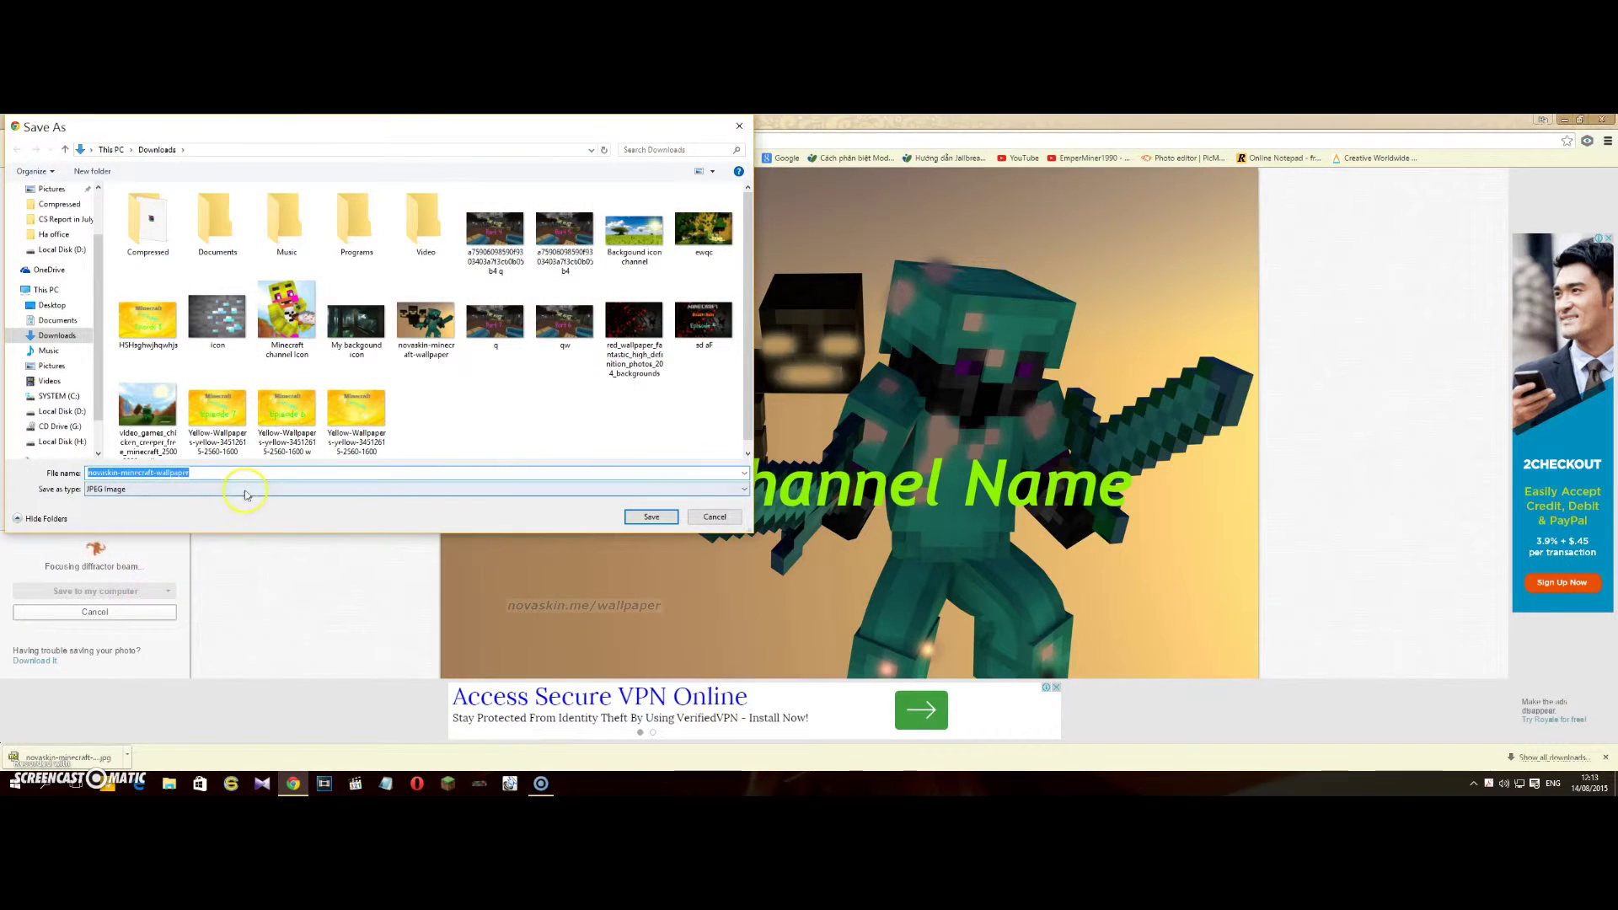
key(BackSpace)
text(Tutor)
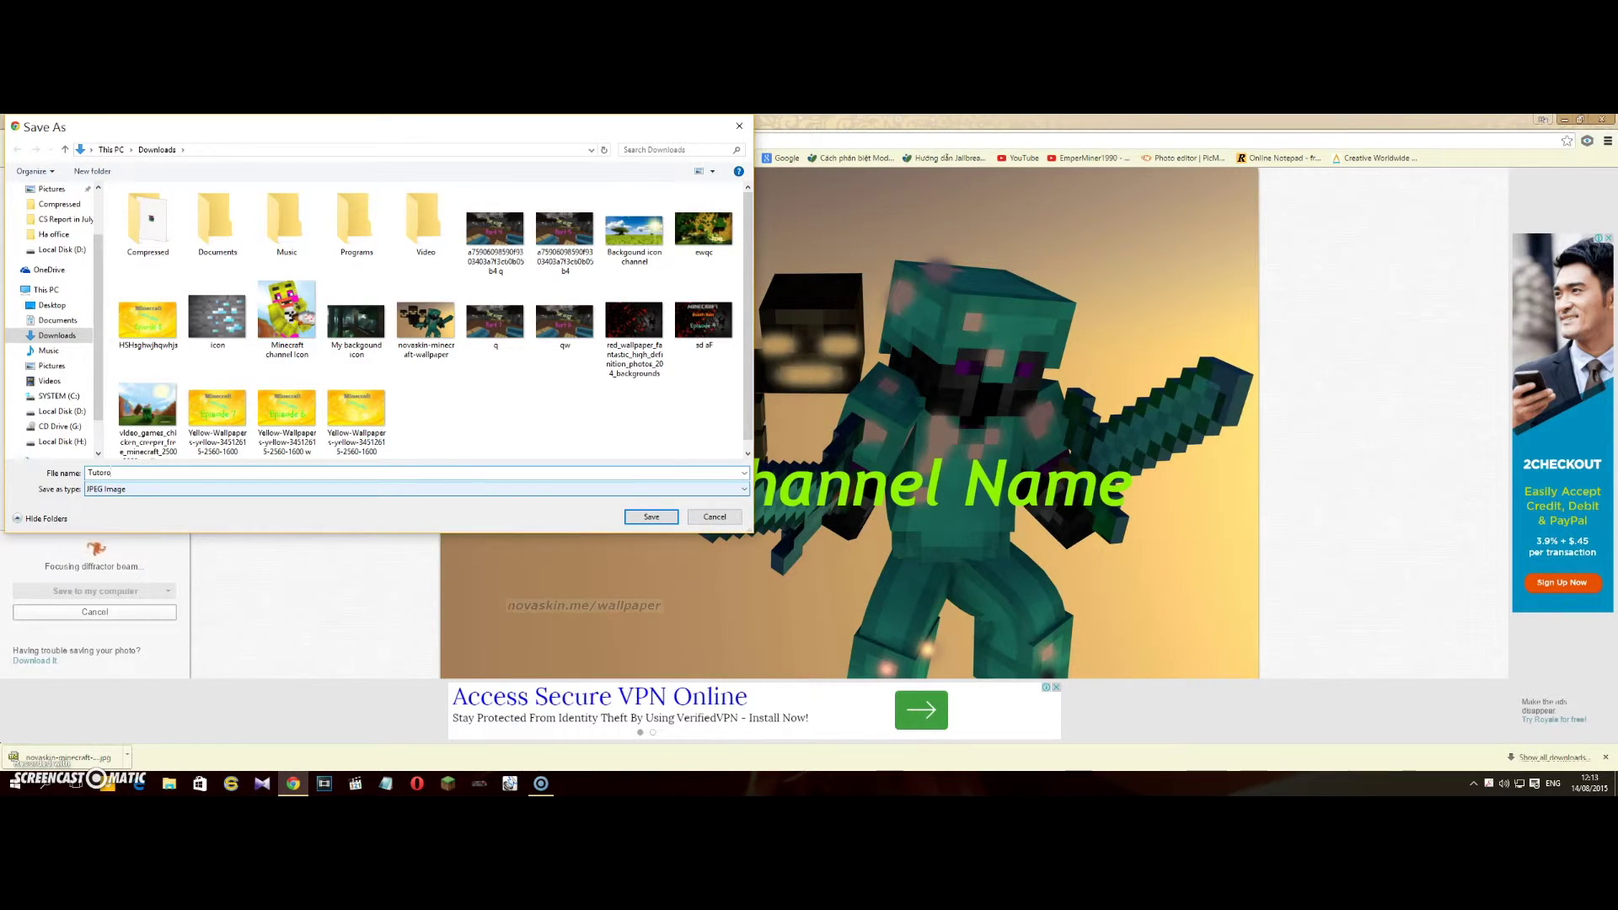
text(ial)
click(652, 517)
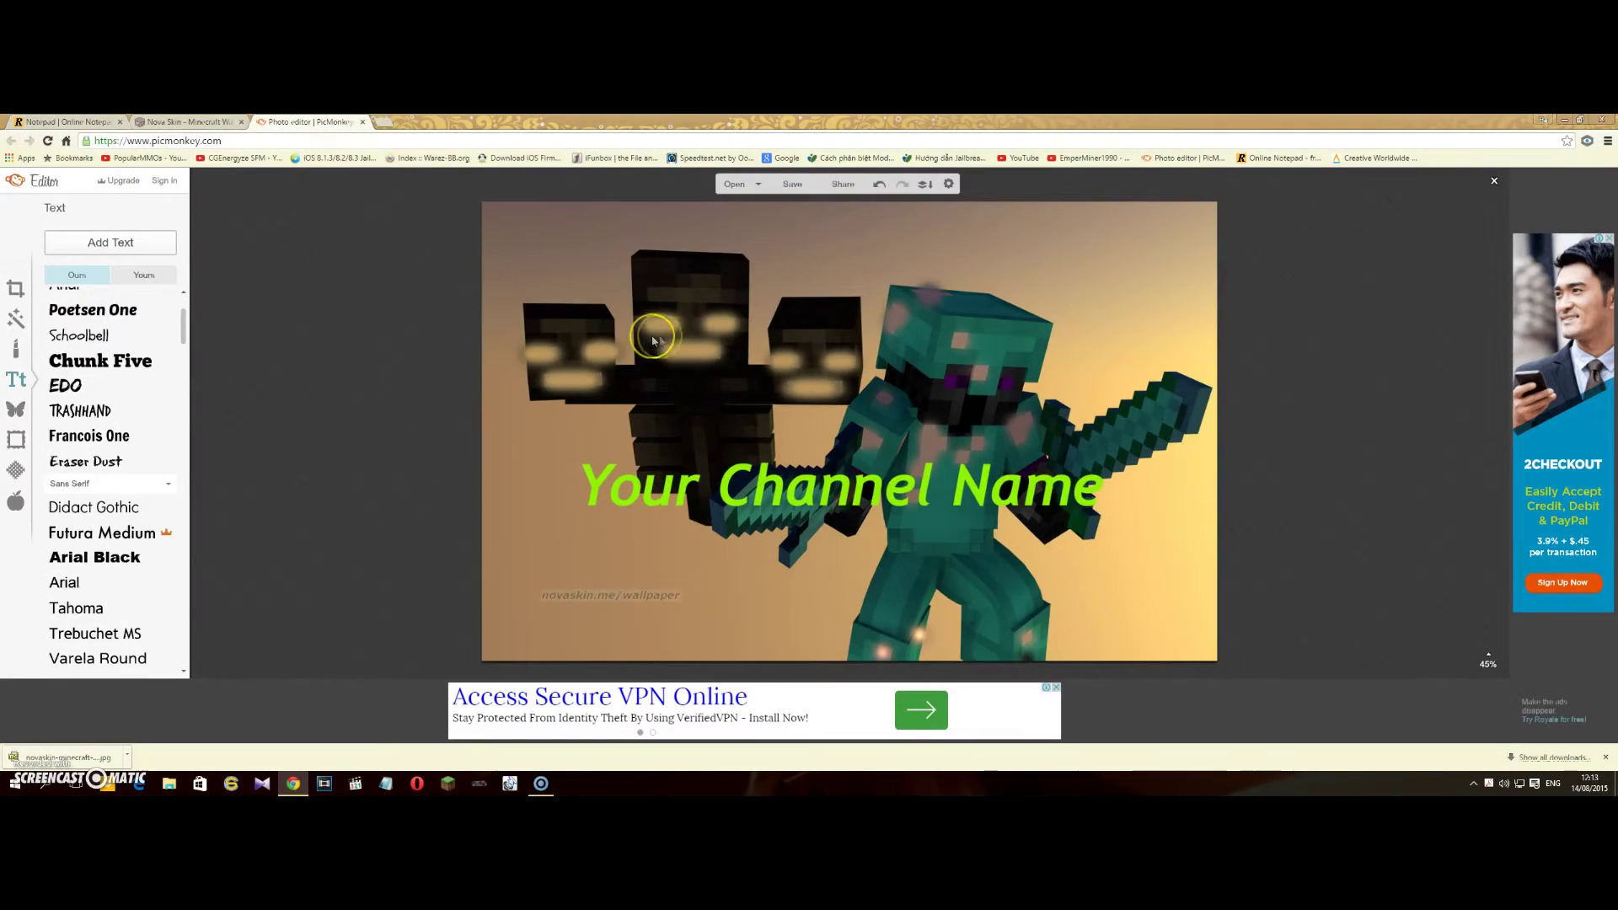
Check the YouTube channel page in a new tab, then return to the online notepad script
click(185, 121)
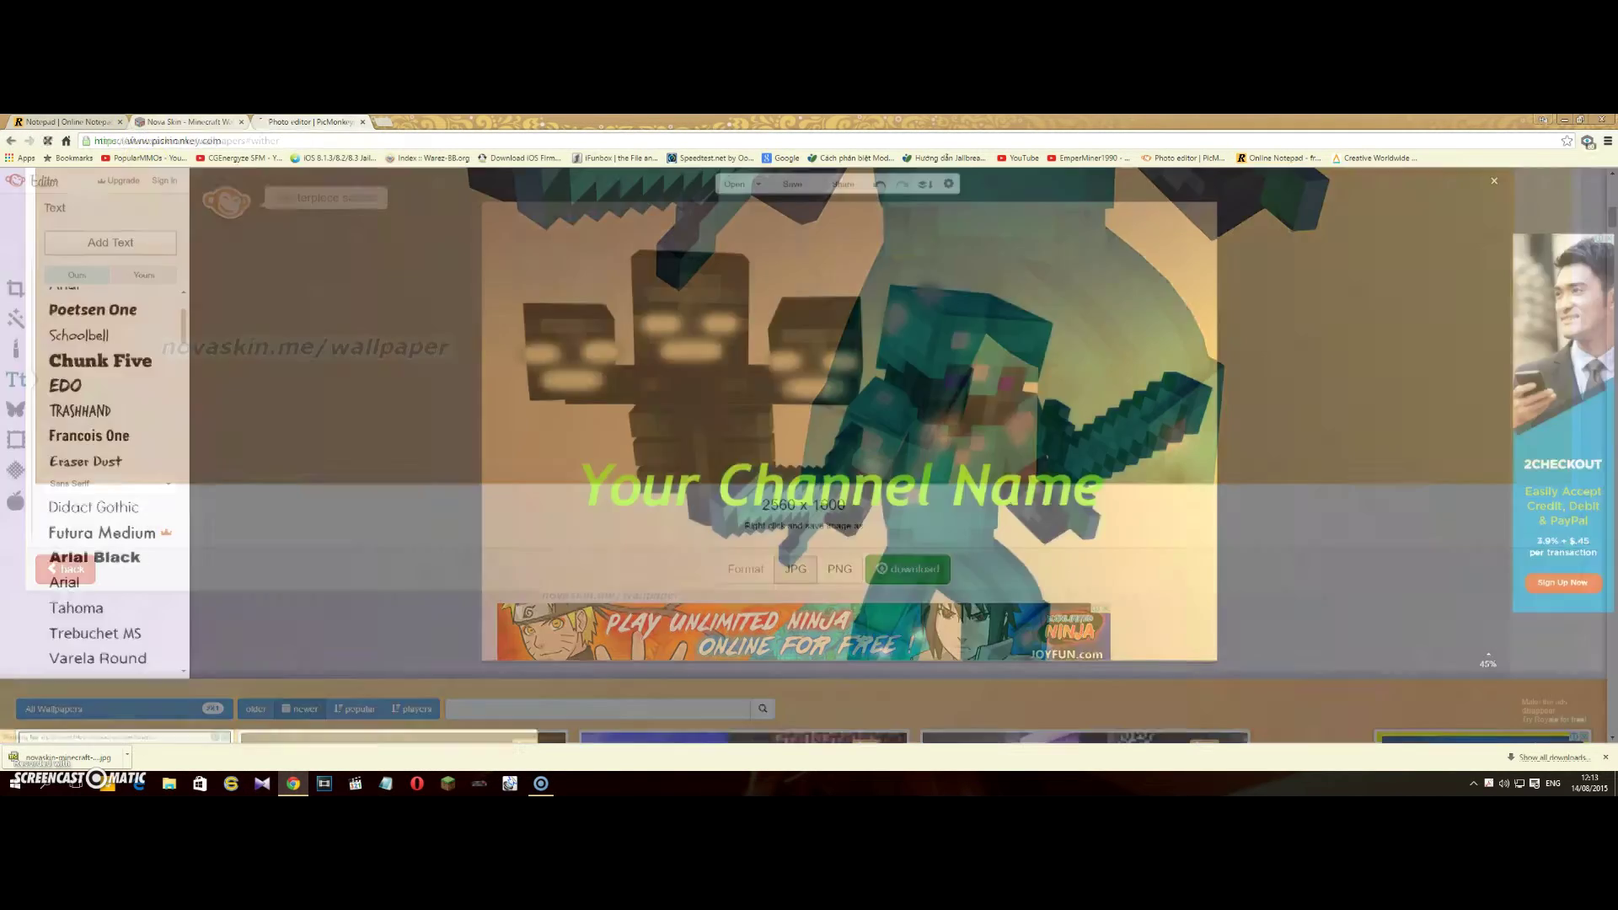
key(ctrl+t)
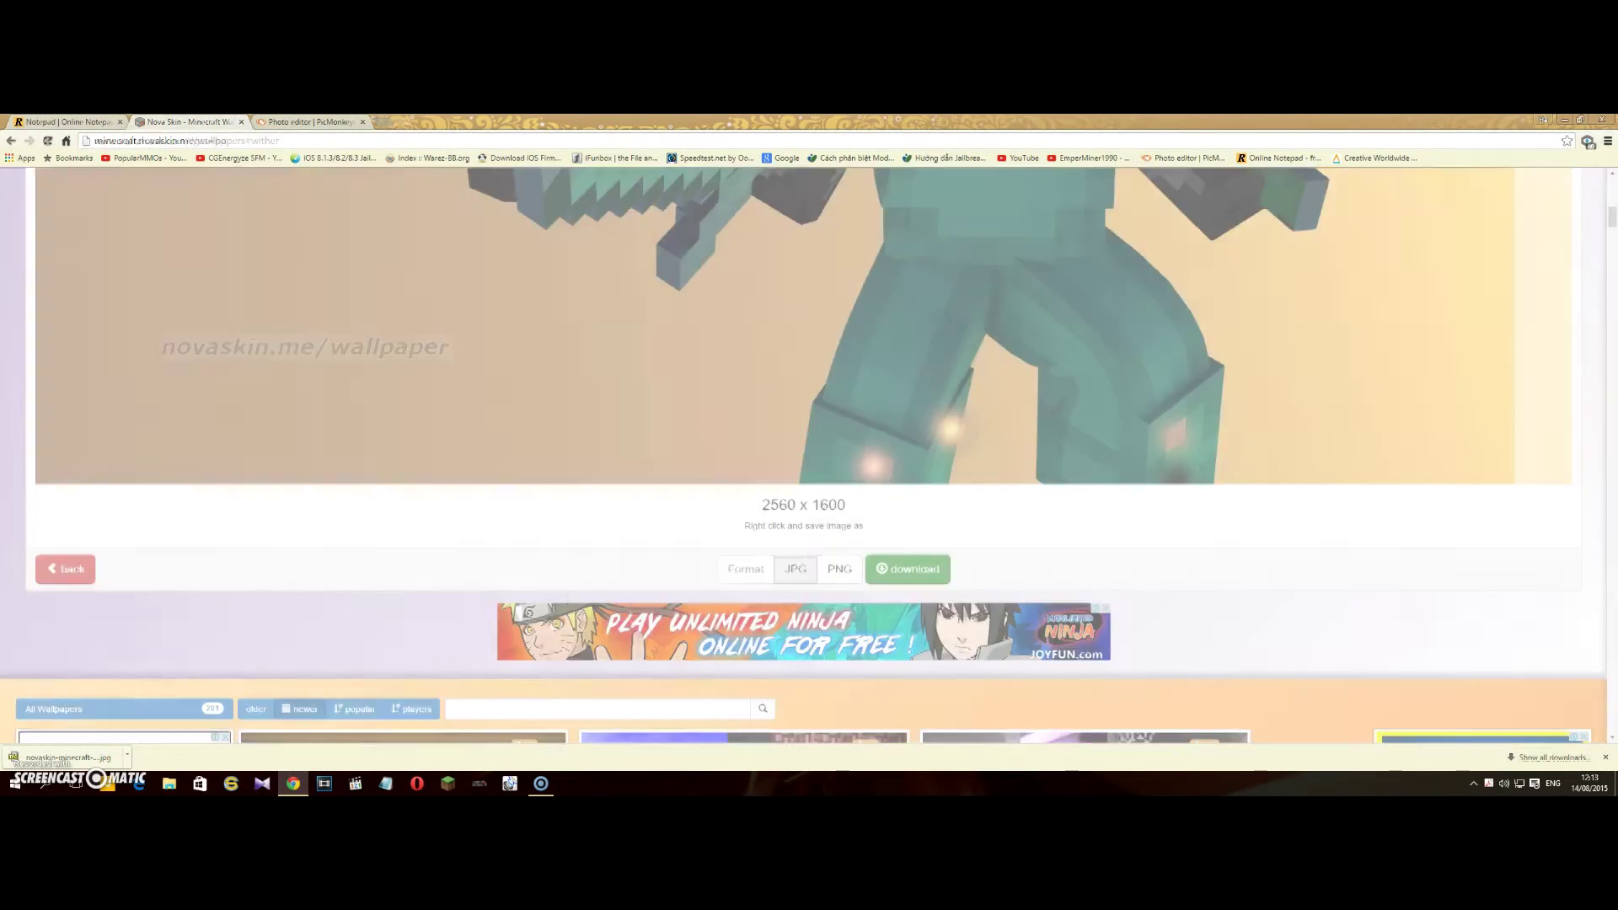
click(1069, 158)
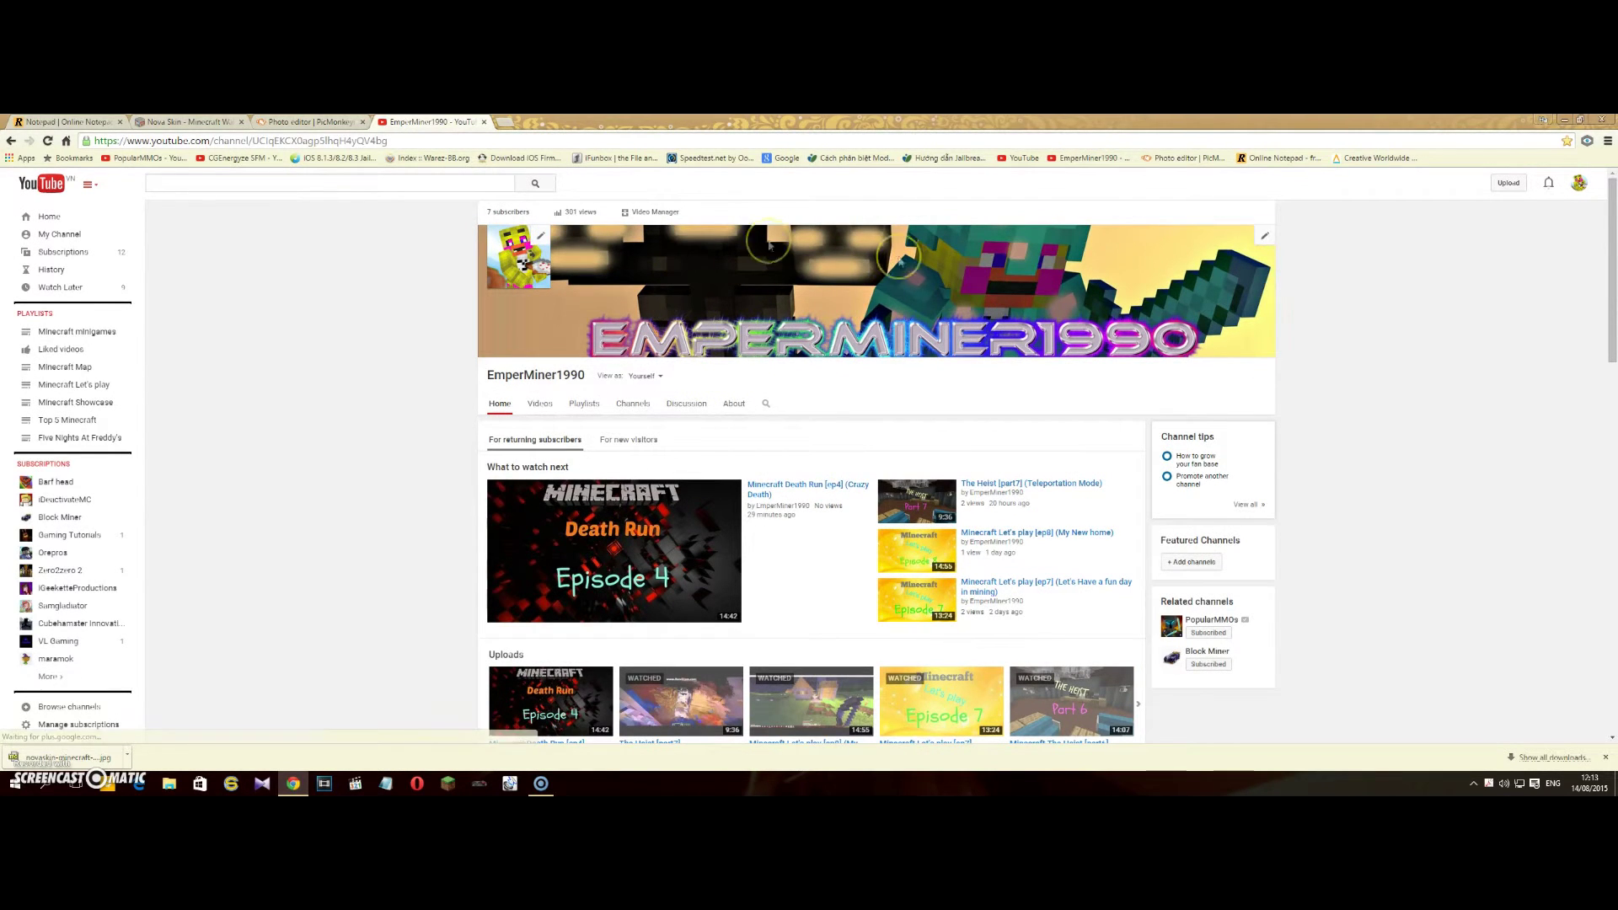
click(59, 123)
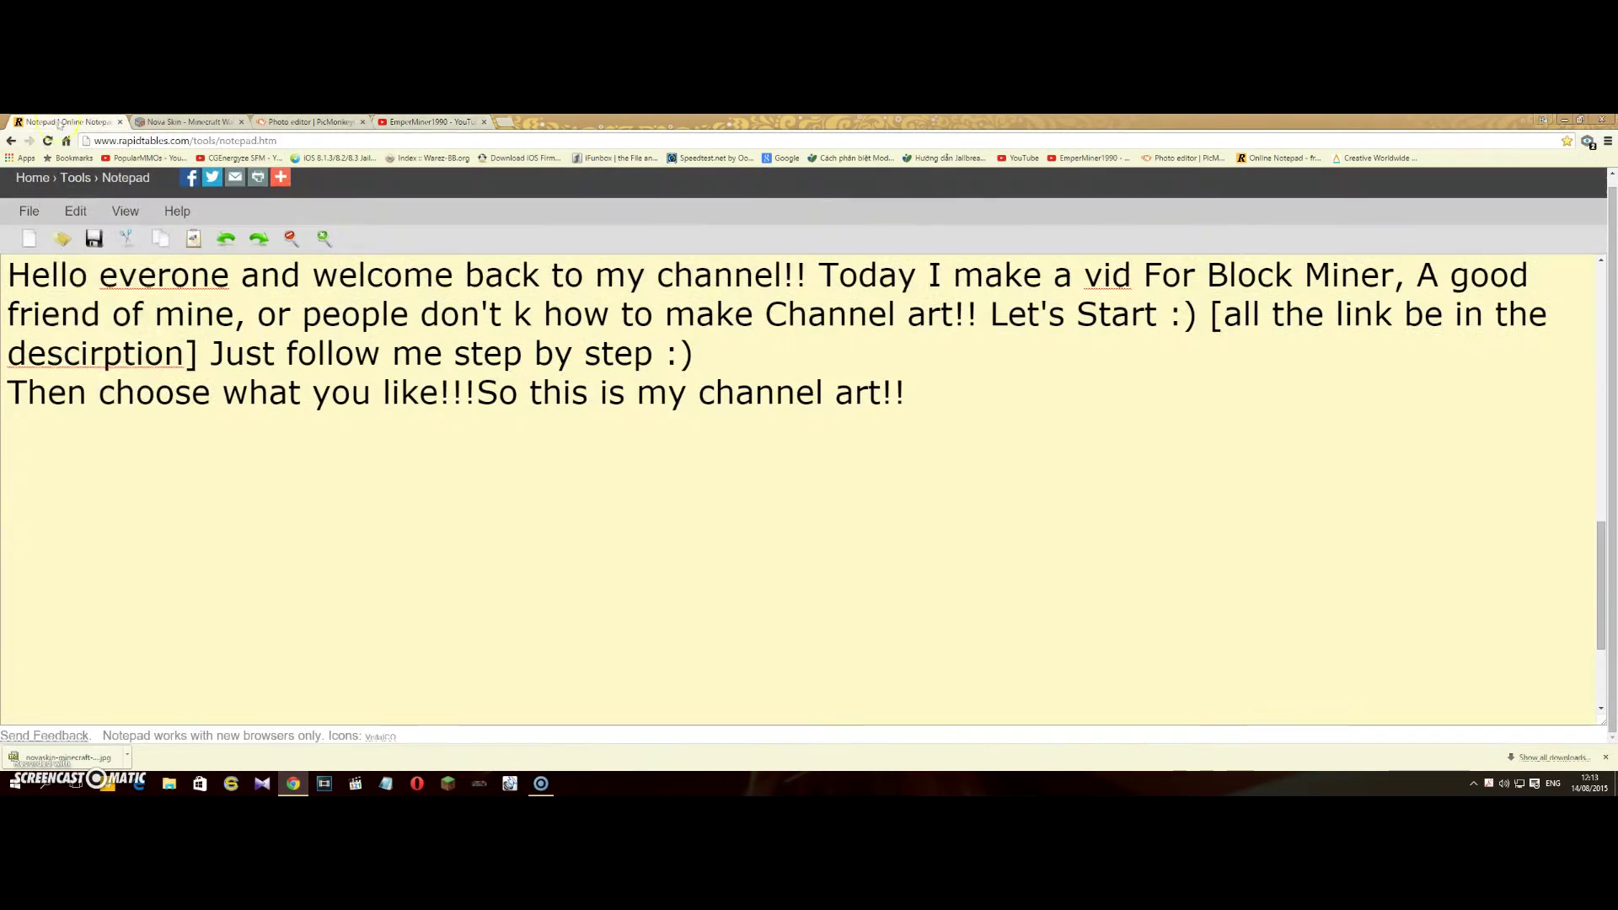